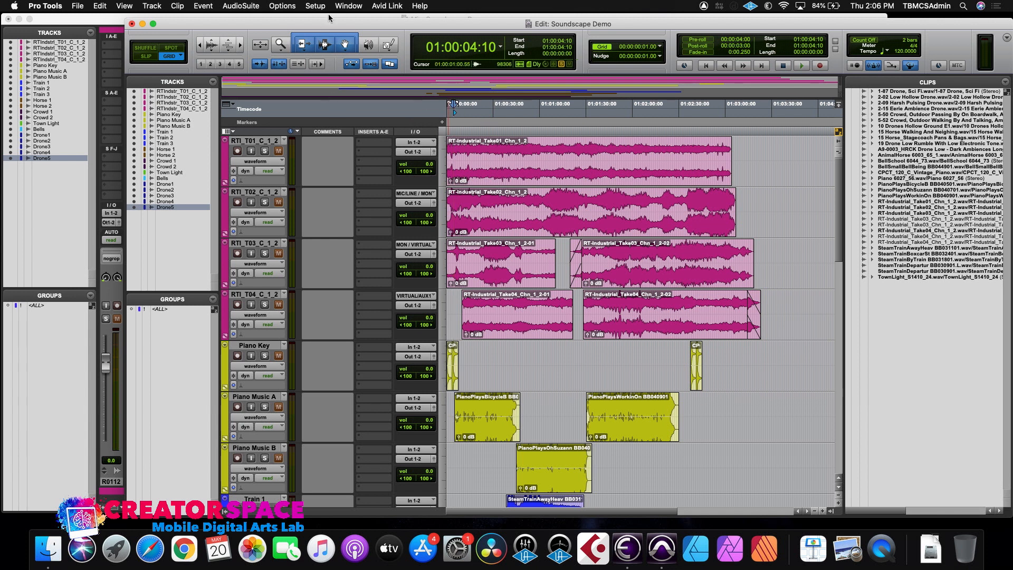
- Turn off solo on the Horse, Crowd and Town Light tracks
{"action": "left_click_drag", "start_coordinate": [336, 22], "coordinate": [336, 16]}
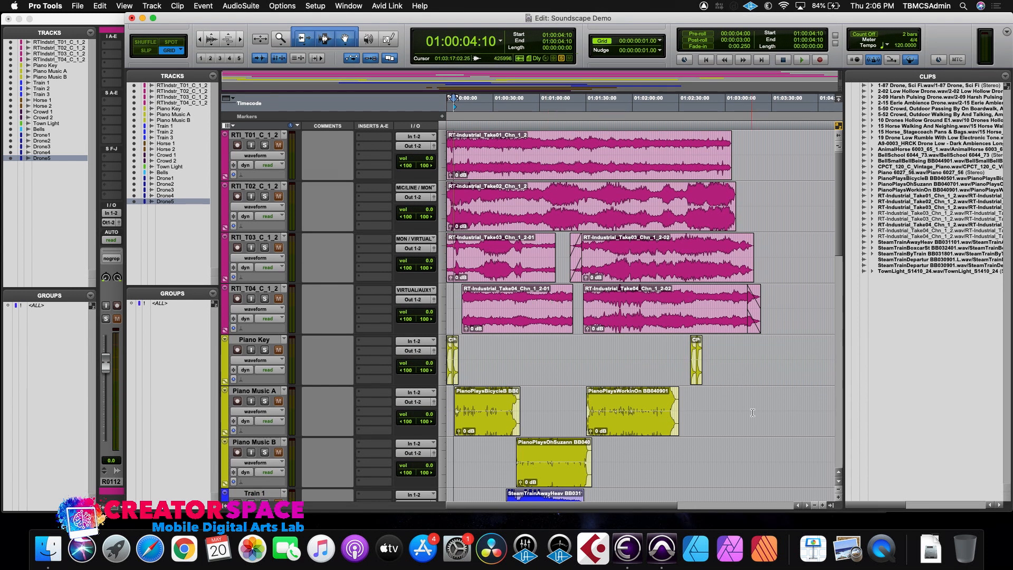
{"action": "left_click", "coordinate": [821, 505]}
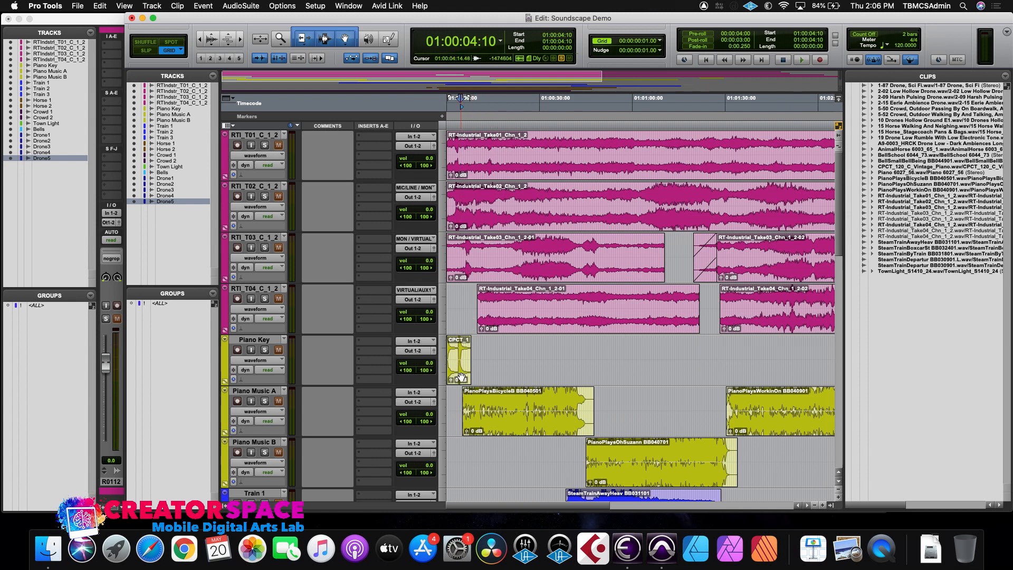
{"action": "scroll", "coordinate": [461, 377], "scroll_direction": "down", "scroll_amount": 15}
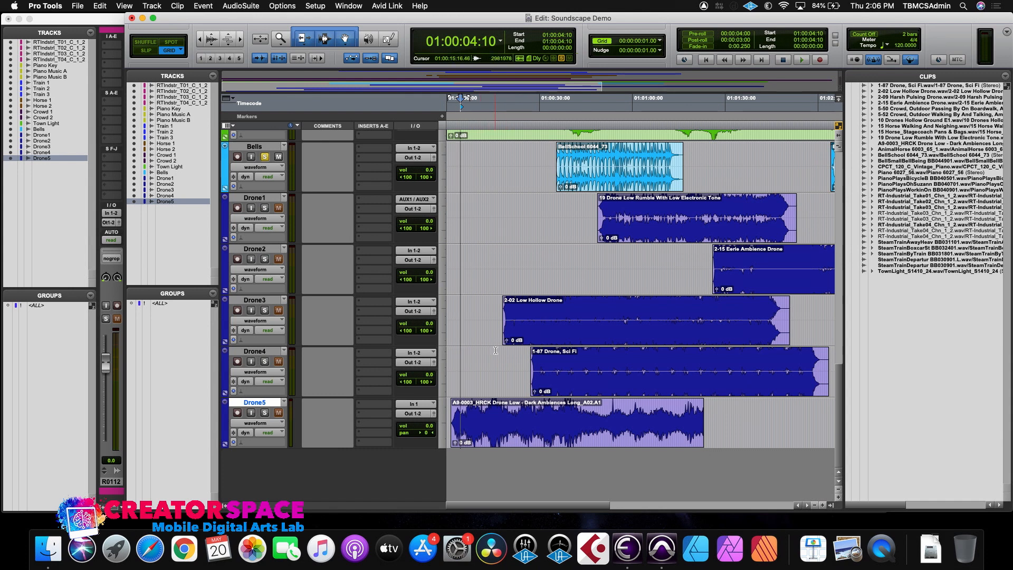
{"action": "scroll", "coordinate": [462, 354], "scroll_direction": "up", "scroll_amount": 15}
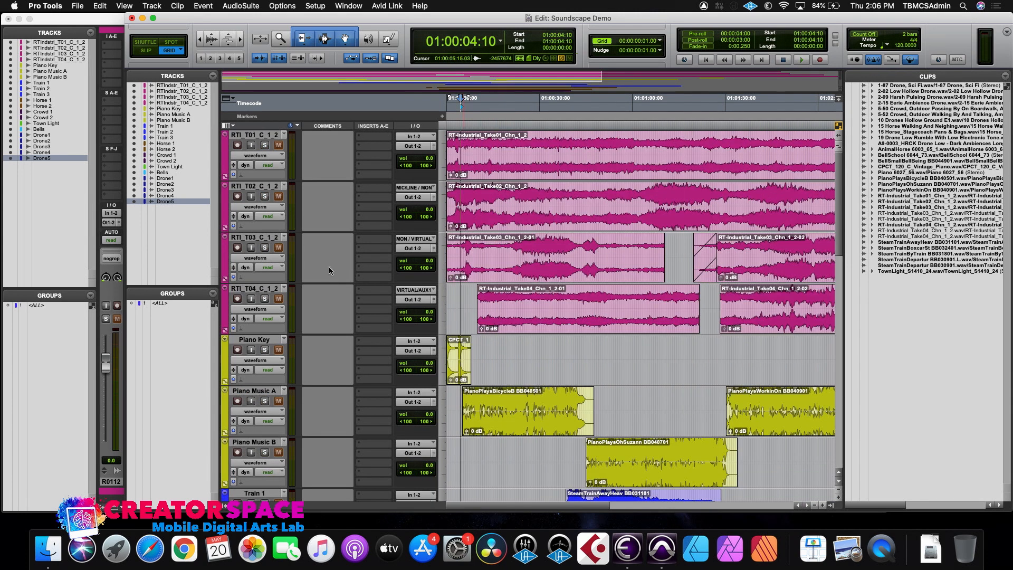
{"action": "scroll", "coordinate": [346, 337], "scroll_direction": "down", "scroll_amount": 15}
{"action": "scroll", "coordinate": [253, 225], "scroll_direction": "up", "scroll_amount": 8}
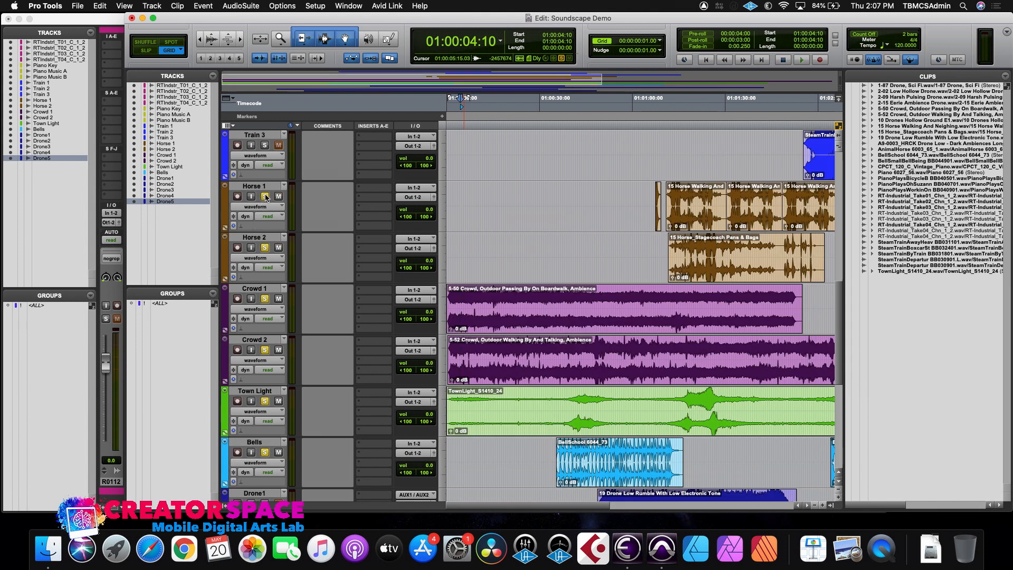
{"action": "left_click", "coordinate": [264, 248]}
{"action": "left_click", "coordinate": [264, 299]}
{"action": "left_click", "coordinate": [264, 349]}
{"action": "left_click", "coordinate": [265, 401]}
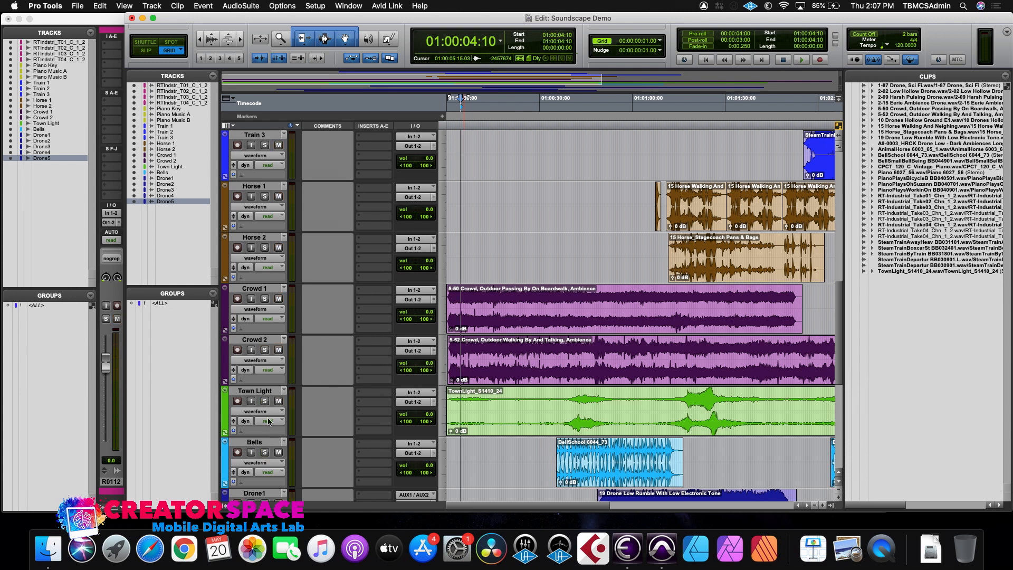
- Solo the four industrial tracks, RTI_T01_C_1_2 through RTI_T04_C_1_2
{"action": "scroll", "coordinate": [269, 421], "scroll_direction": "up", "scroll_amount": 10}
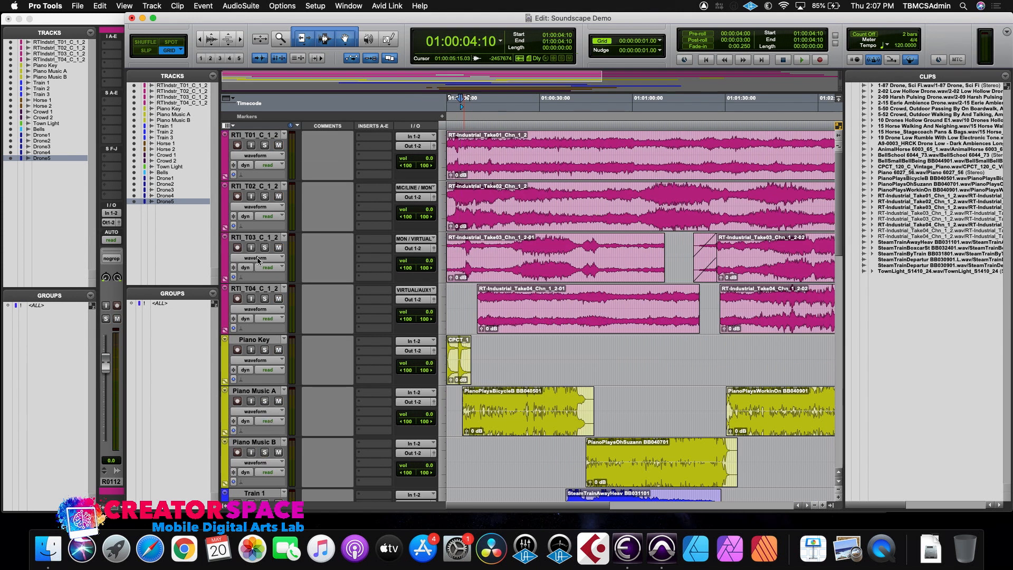
{"action": "left_click", "coordinate": [264, 146]}
{"action": "left_click", "coordinate": [265, 196]}
{"action": "left_click", "coordinate": [264, 247]}
{"action": "left_click", "coordinate": [265, 299]}
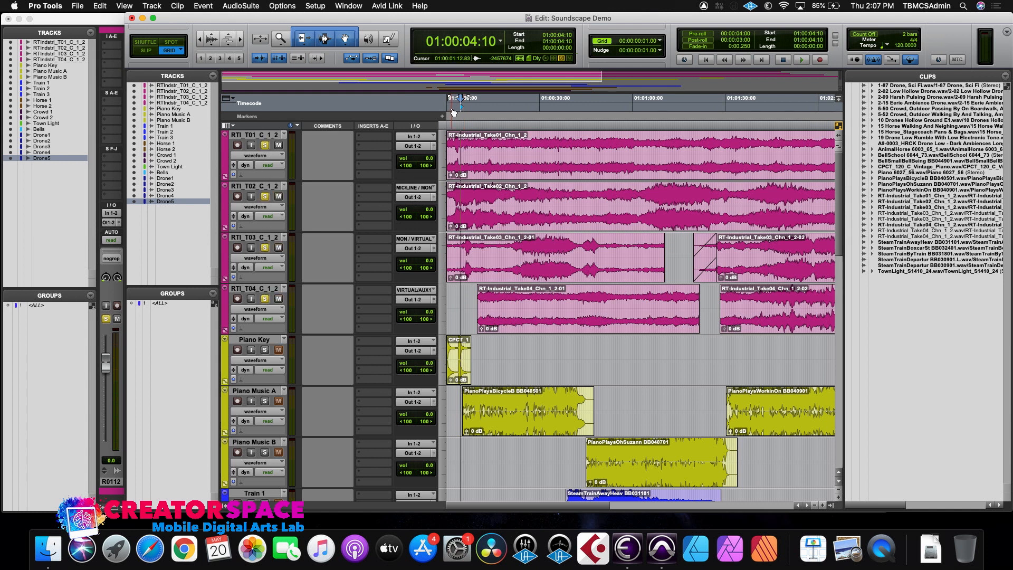
- Play the soloed tracks from about 01:00:01:05 and stop playback after listening
{"action": "left_click", "coordinate": [451, 105]}
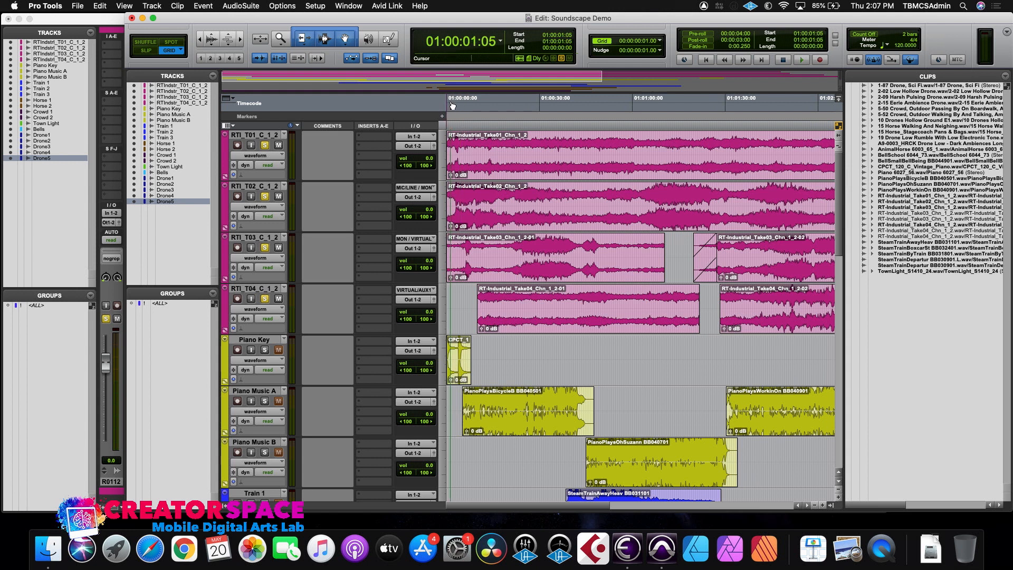
{"action": "key", "text": "space"}
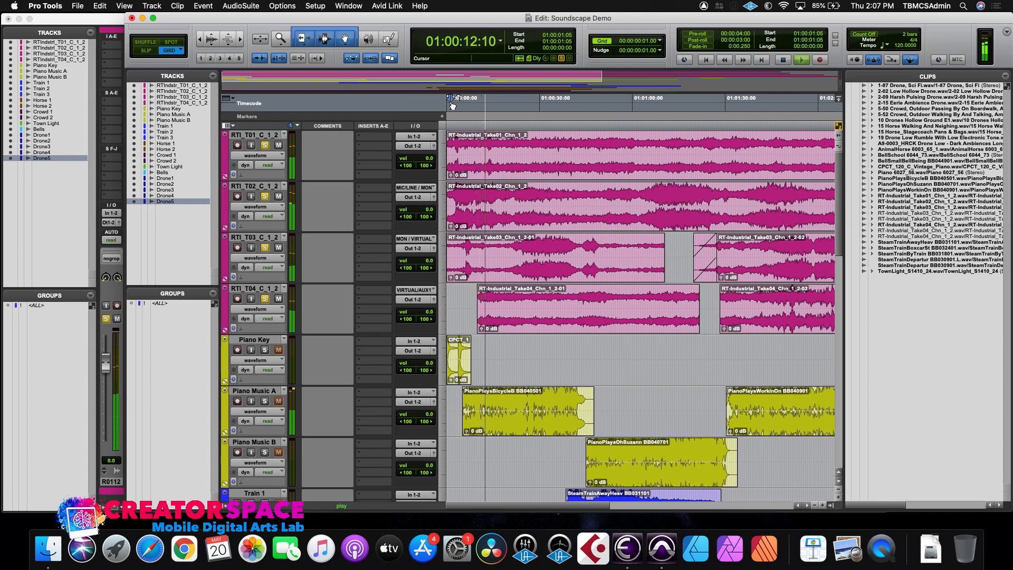
{"action": "key", "text": "space"}
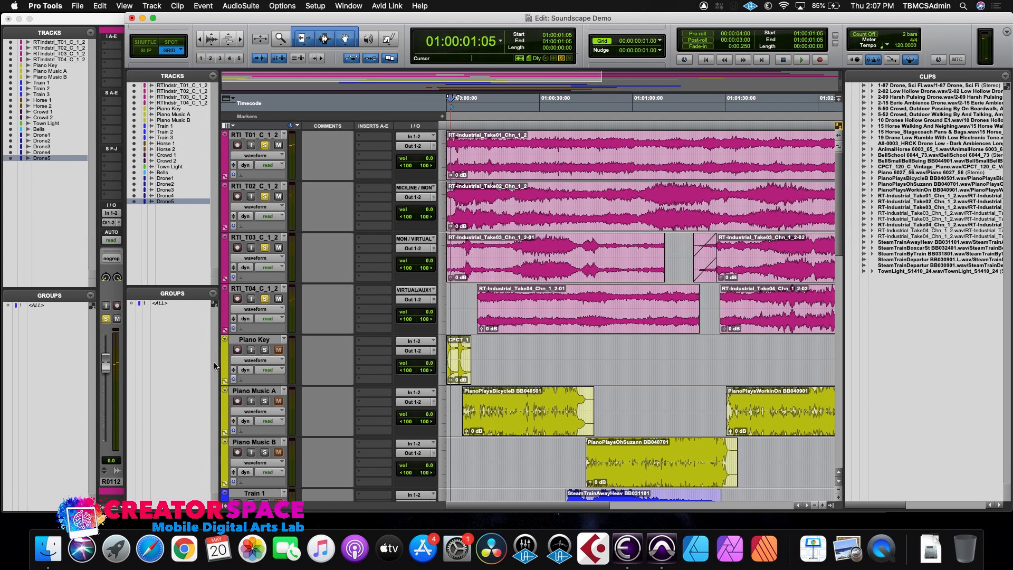
- Create one stereo Master Fader track and place it between the RTI_T04_C_1_2 and Piano Key tracks
{"action": "left_click", "coordinate": [245, 343]}
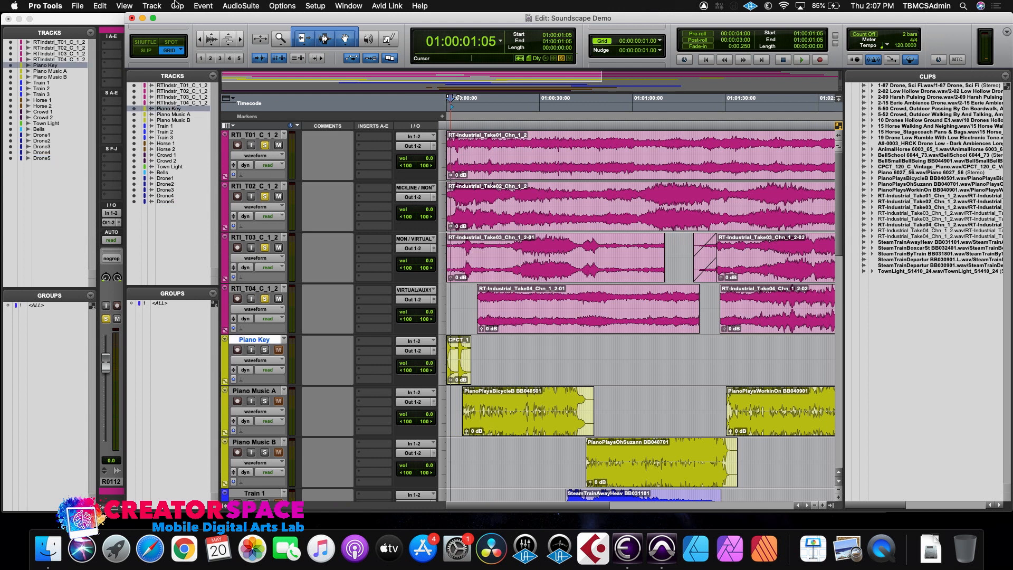
{"action": "left_click", "coordinate": [154, 4]}
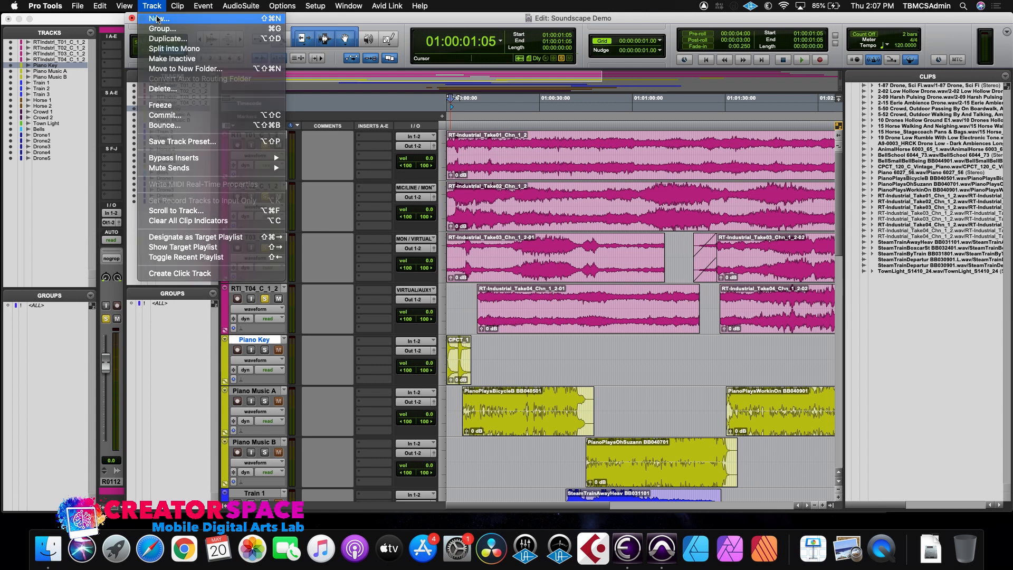
{"action": "left_click", "coordinate": [154, 20]}
{"action": "left_click", "coordinate": [383, 193]}
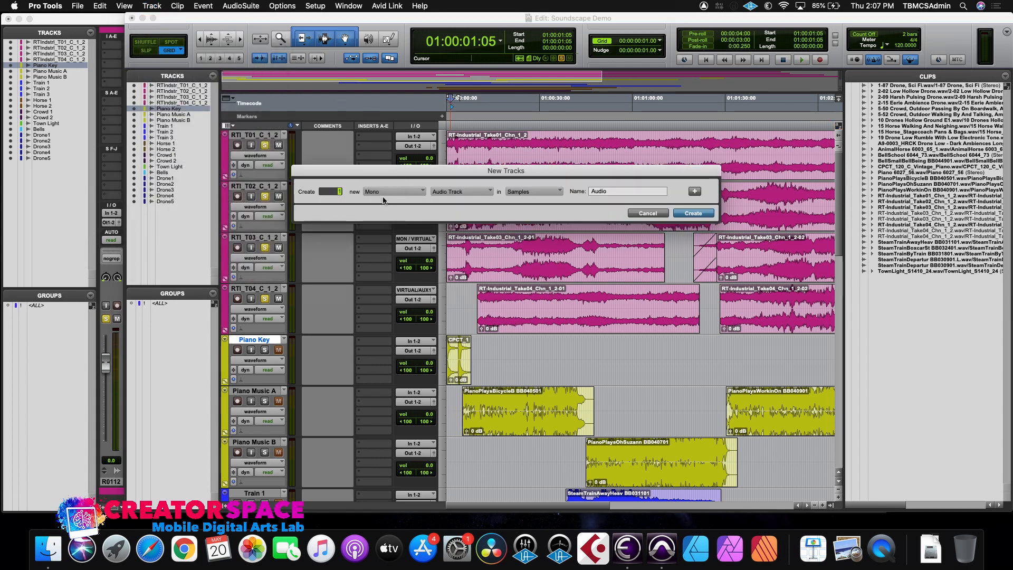
{"action": "left_click", "coordinate": [385, 204]}
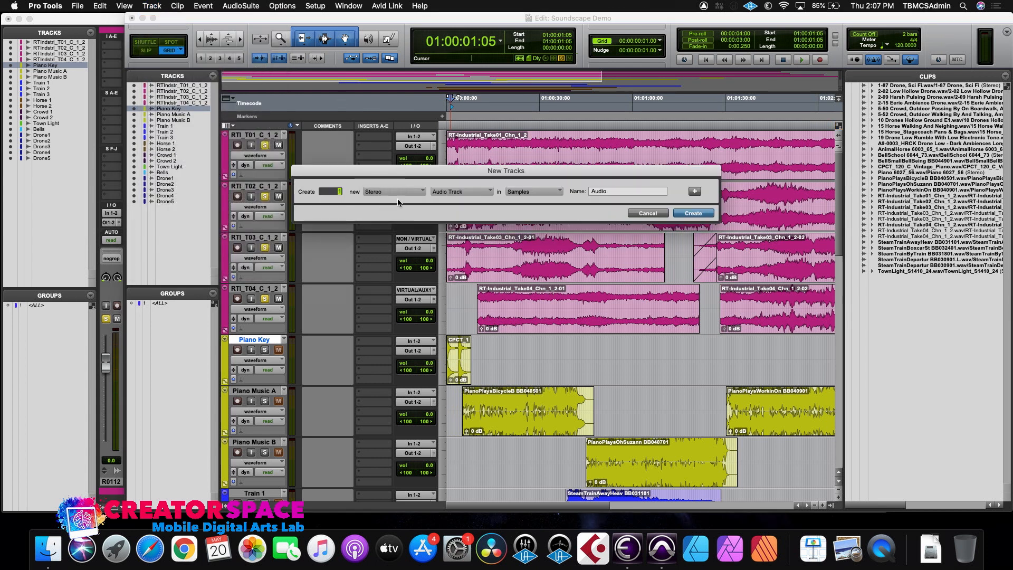
{"action": "left_click", "coordinate": [441, 193]}
{"action": "left_click", "coordinate": [448, 210]}
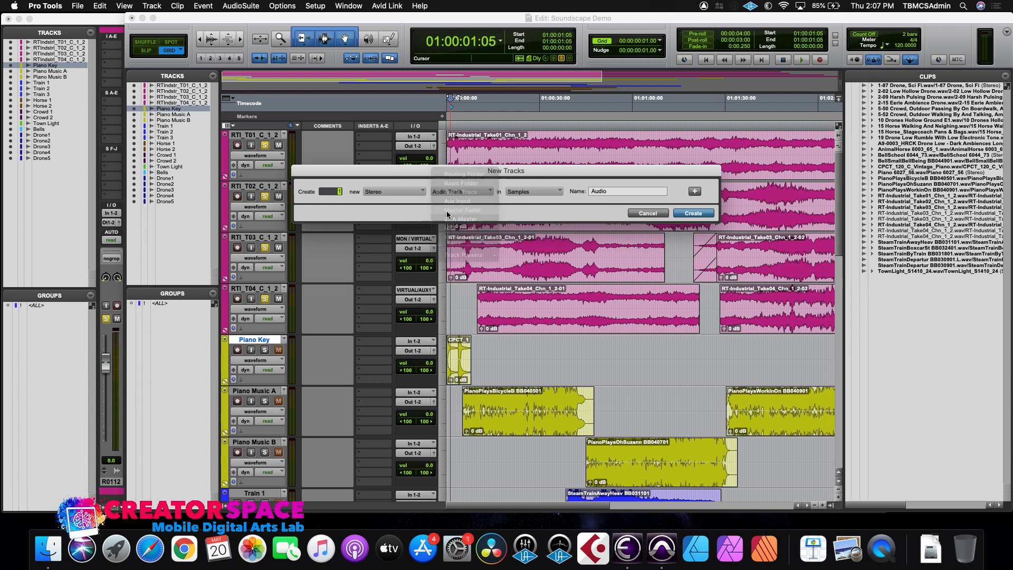
{"action": "left_click", "coordinate": [681, 215]}
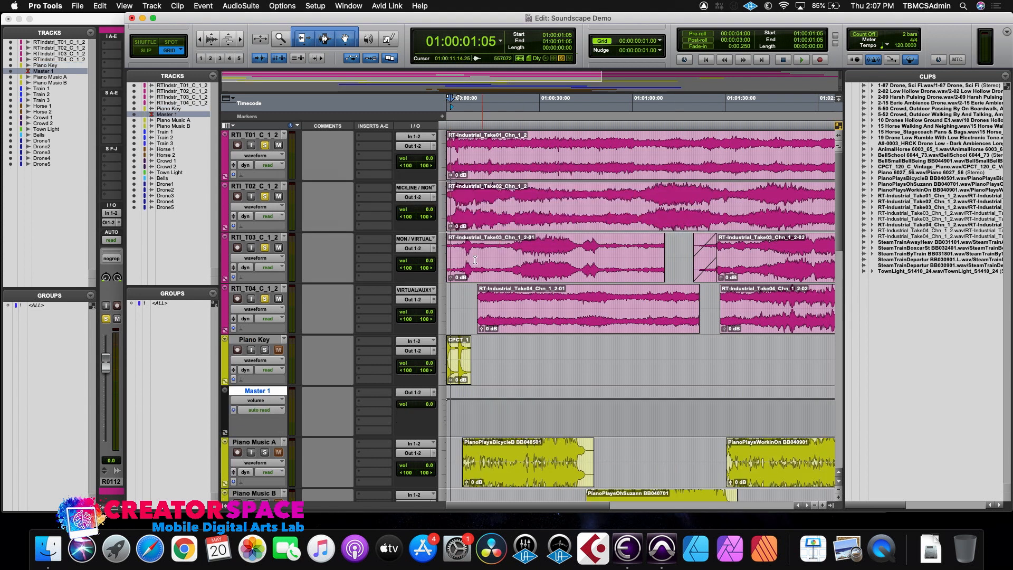
{"action": "left_click_drag", "start_coordinate": [246, 394], "coordinate": [250, 341]}
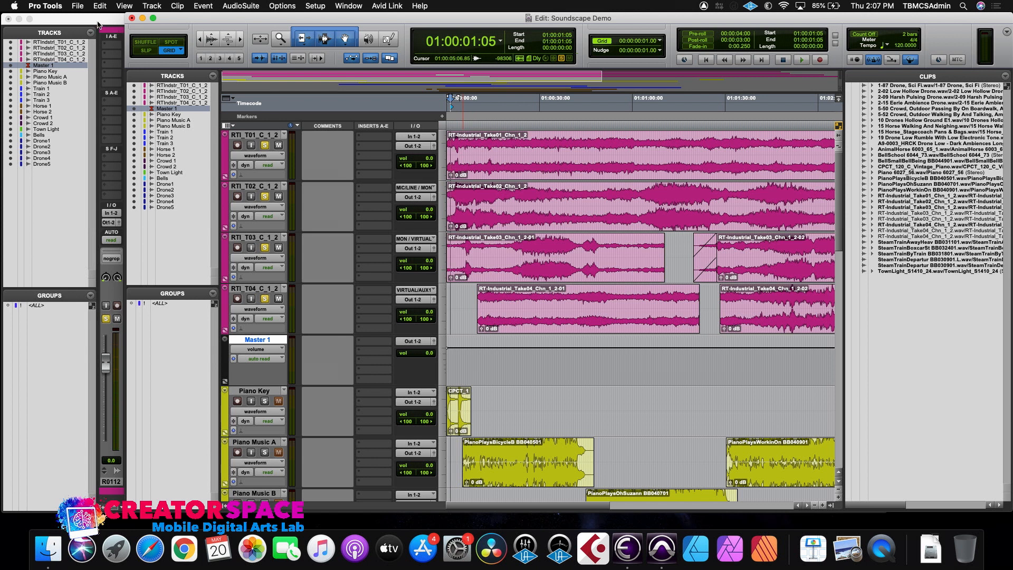
- Check the track and master level meters during playback in the Mix window, and return to the Edit window
{"action": "key", "text": "super+equal"}
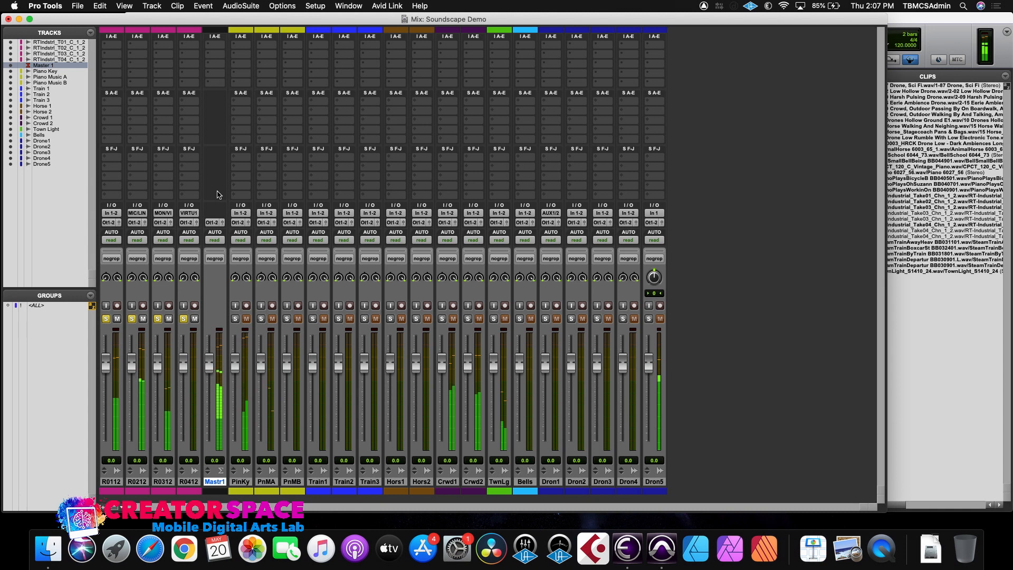
{"action": "key", "text": "space"}
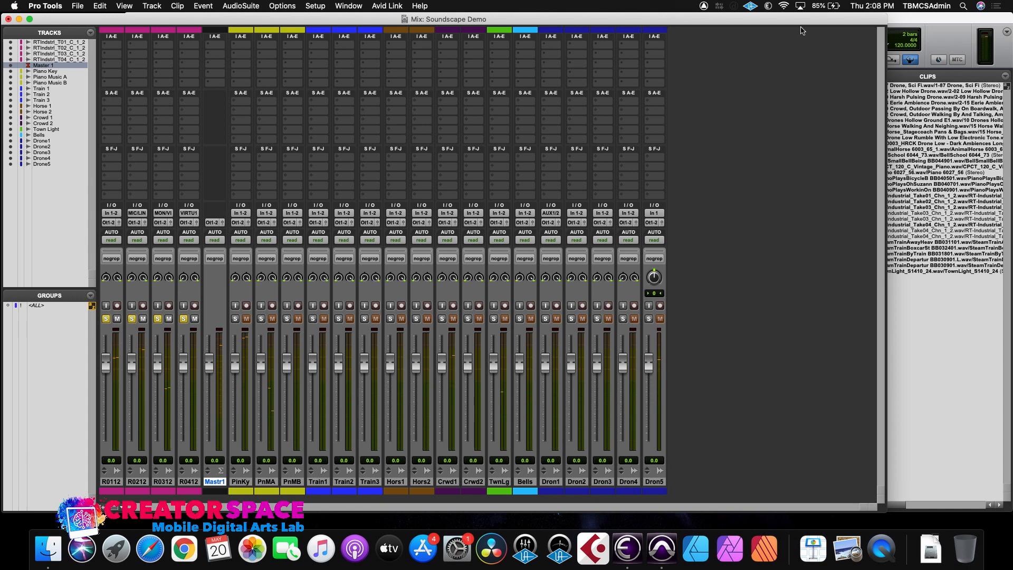
{"action": "key", "text": "super+equal"}
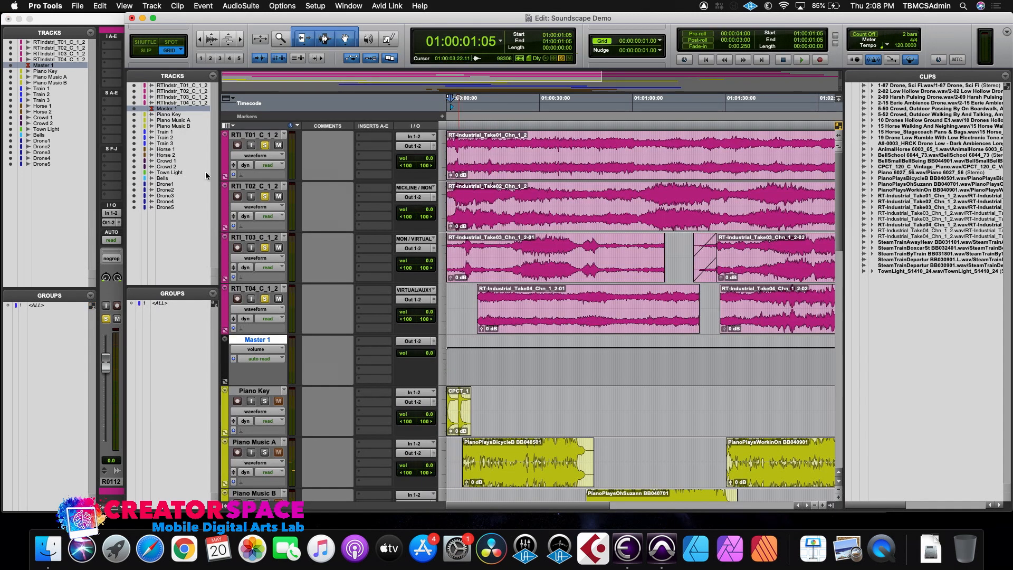
- Show the volume automation lane beneath RTI_T01_C_1_2 and select the track's clip
{"action": "left_click", "coordinate": [224, 176]}
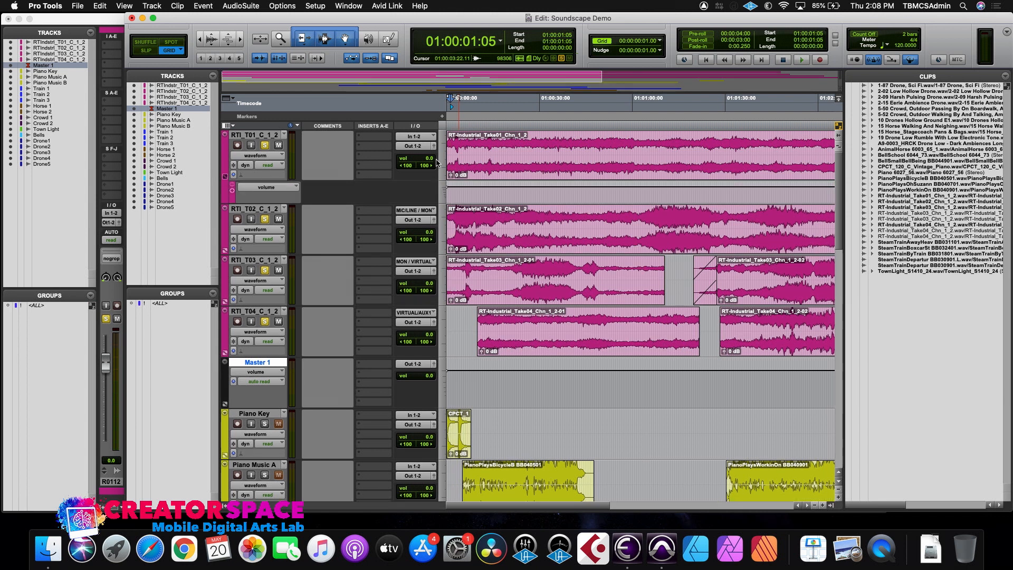
{"action": "left_click", "coordinate": [469, 165]}
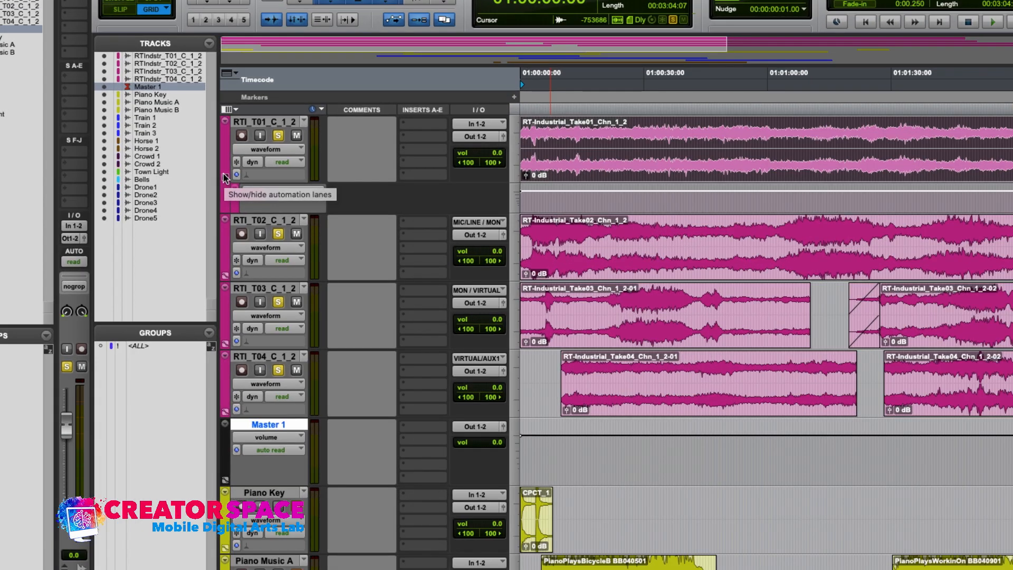
{"action": "left_click", "coordinate": [225, 176]}
{"action": "left_click", "coordinate": [224, 178]}
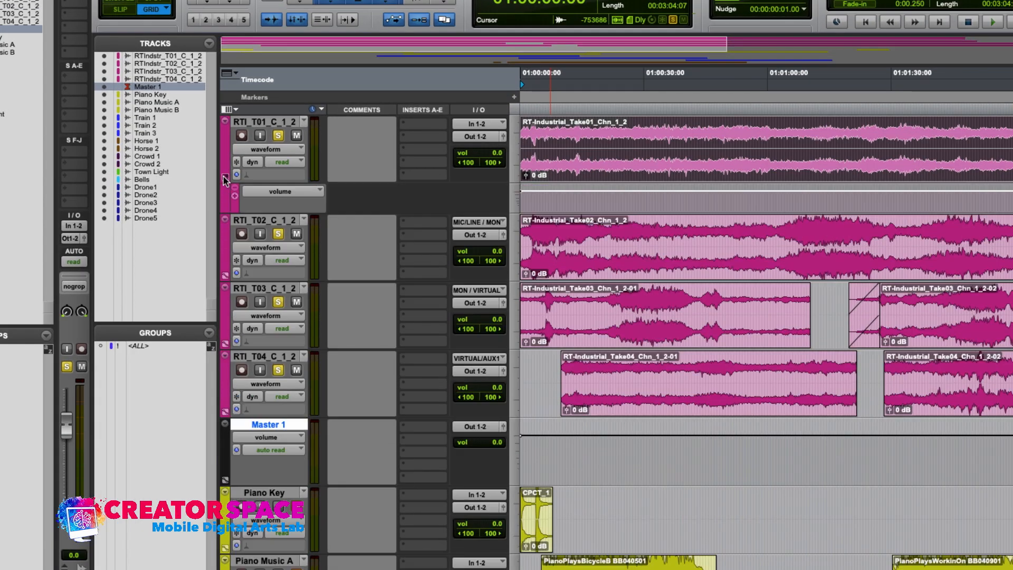
{"action": "left_click", "coordinate": [225, 178]}
{"action": "left_click", "coordinate": [225, 177]}
- Add mute and pan automation lanes under the RTI_T01_C_1_2 volume lane and remove both again
{"action": "left_click", "coordinate": [234, 197]}
{"action": "left_click", "coordinate": [235, 226]}
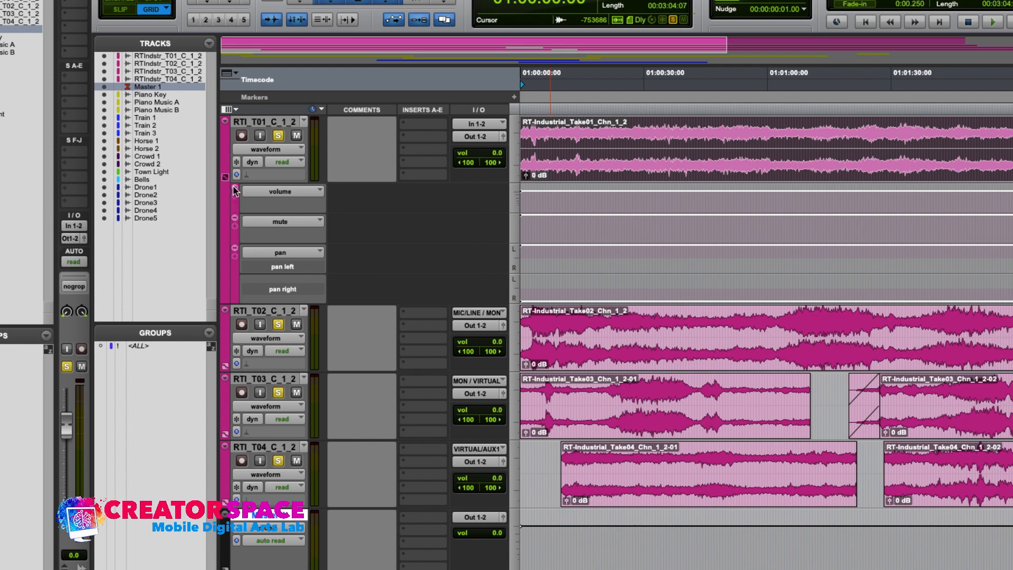
{"action": "left_click", "coordinate": [235, 248]}
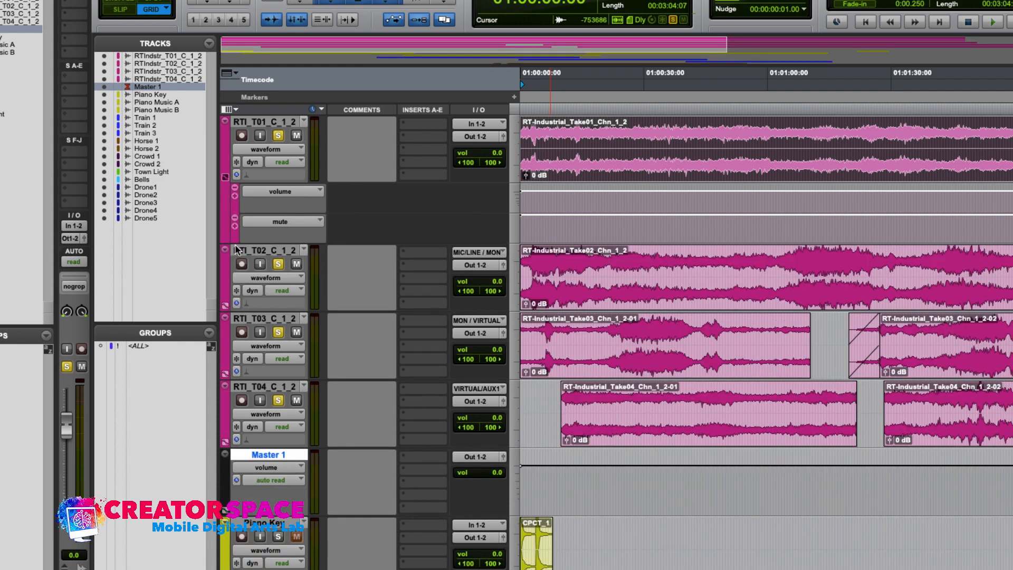
{"action": "left_click", "coordinate": [234, 218]}
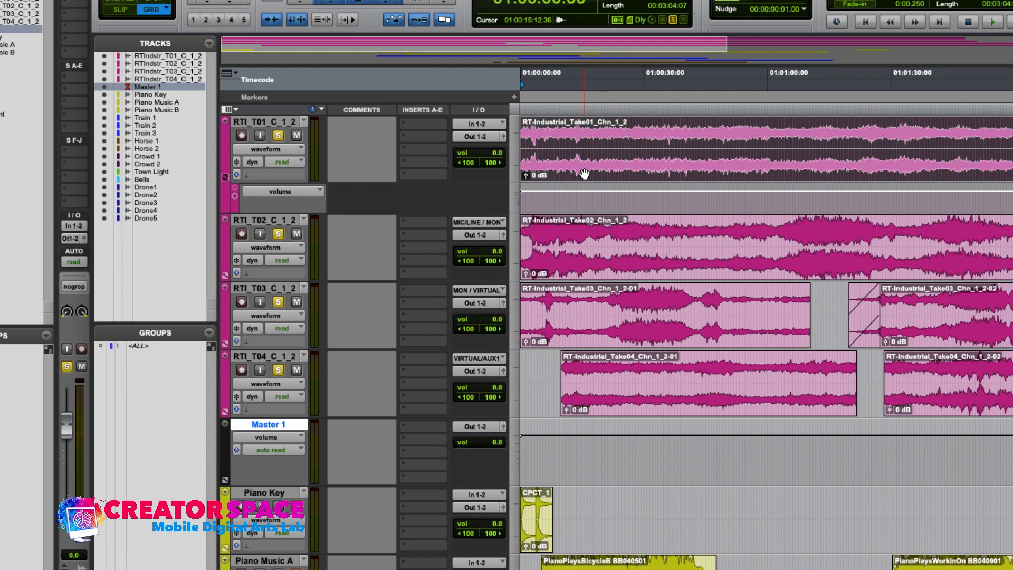
- Lower the volume automation over the full clips to -14.0 dB on RTI_T01_C_1_2 and RTI_T02_C_1_2, showing the second track's volume lane
{"action": "left_click", "coordinate": [582, 186]}
{"action": "left_click_drag", "start_coordinate": [582, 185], "coordinate": [582, 189]}
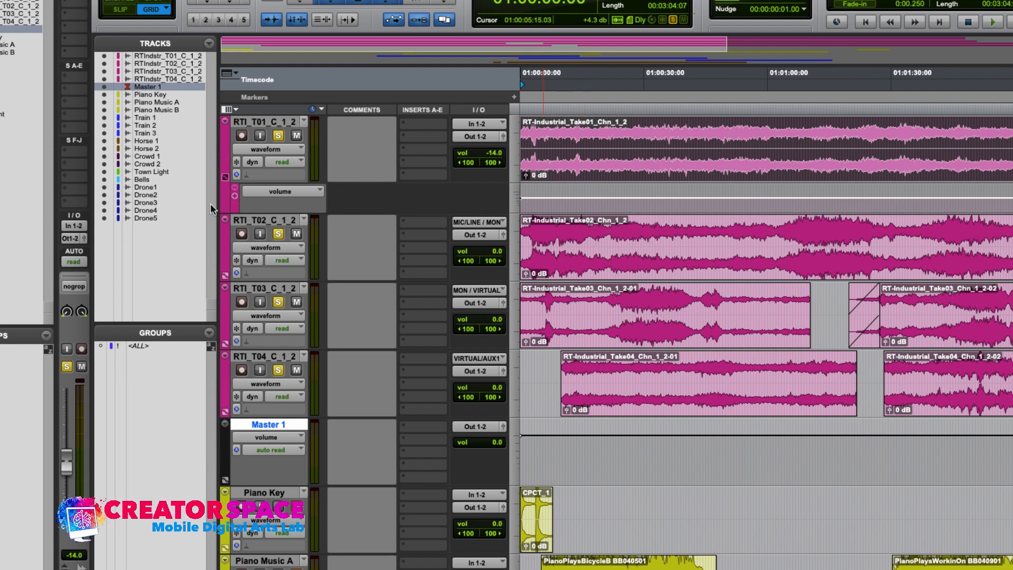
{"action": "left_click", "coordinate": [224, 276]}
{"action": "left_click", "coordinate": [670, 275]}
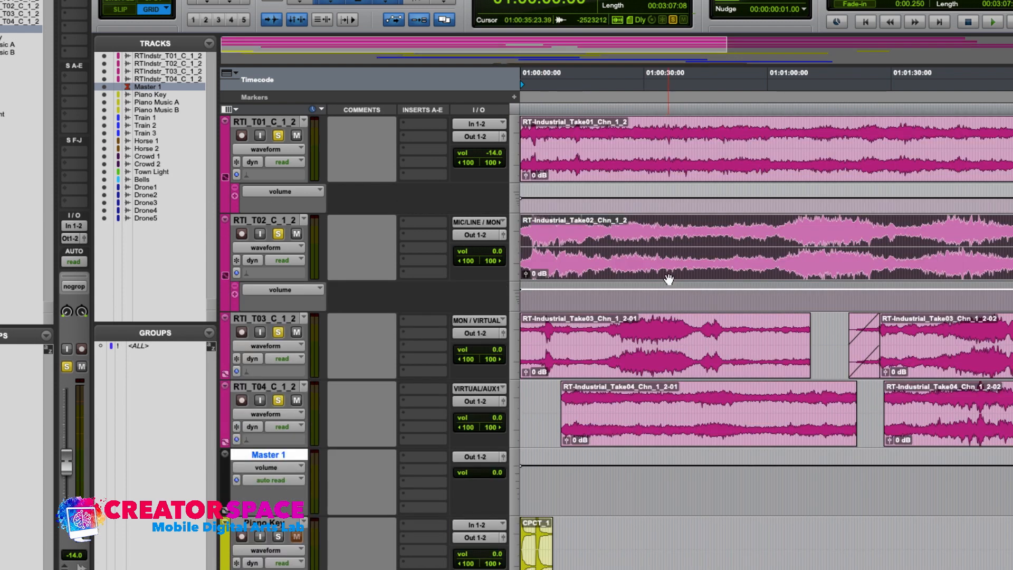
{"action": "left_click_drag", "start_coordinate": [663, 283], "coordinate": [663, 288]}
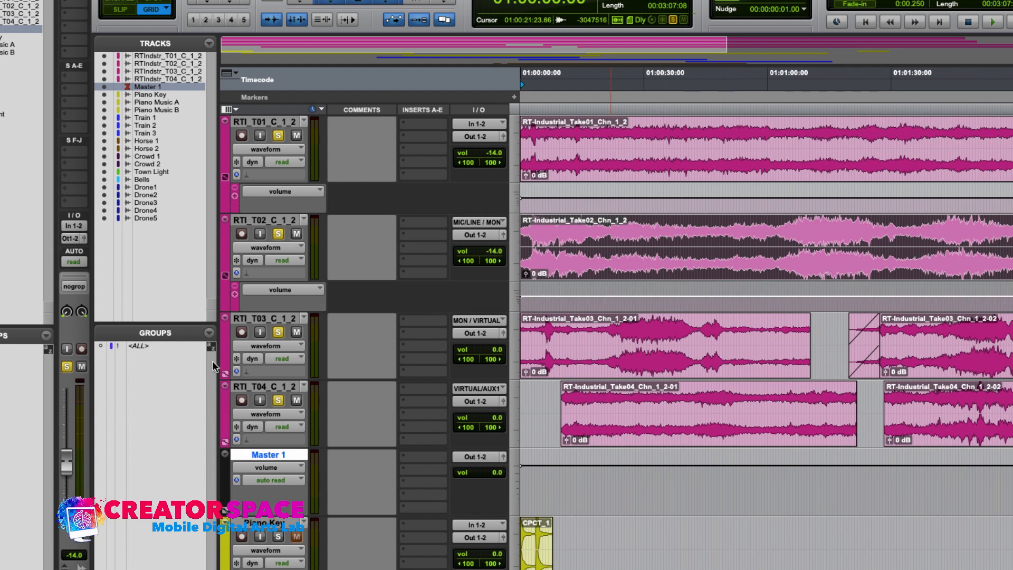
- Show RTI_T03_C_1_2's volume lane and lower the volume automation across both of its clips to -14.0 dB
{"action": "left_click", "coordinate": [223, 374]}
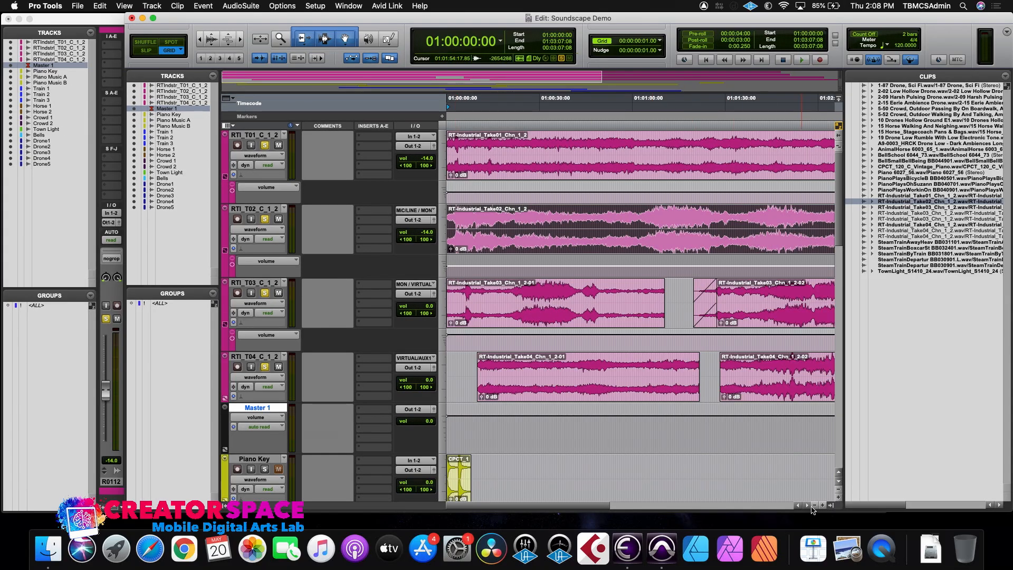
{"action": "left_click", "coordinate": [815, 506]}
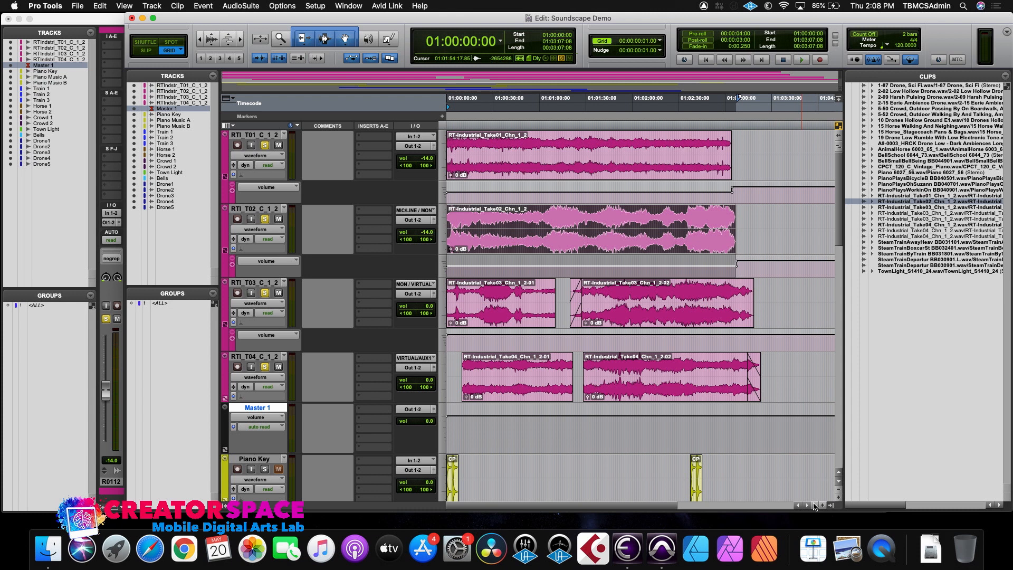
{"action": "left_click", "coordinate": [520, 308]}
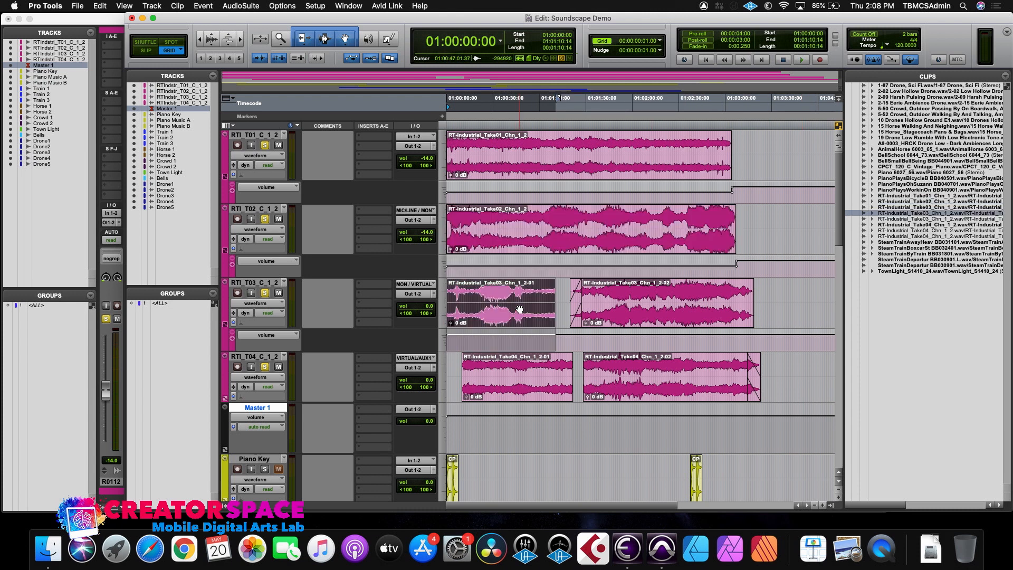
{"action": "left_click", "coordinate": [628, 320]}
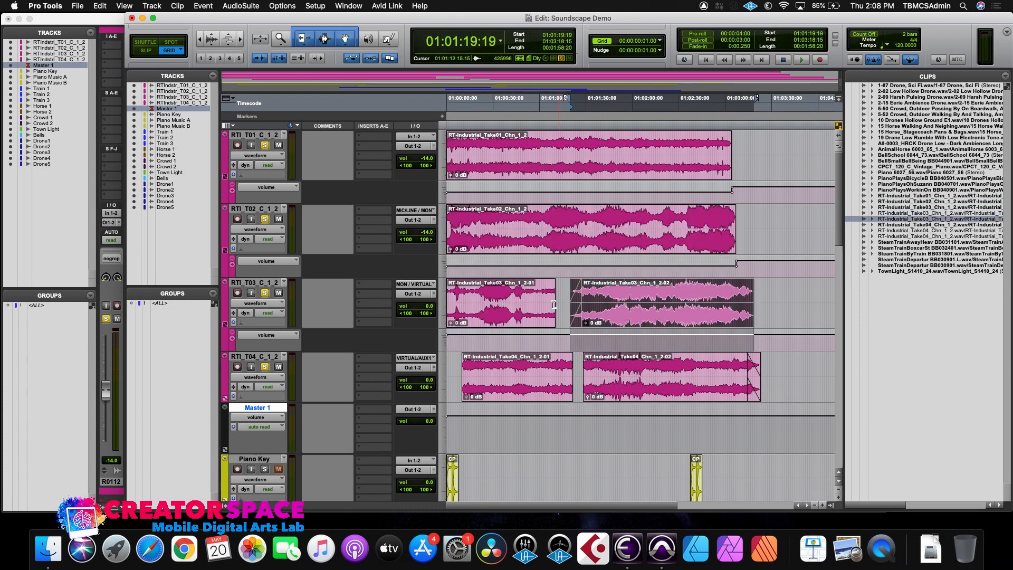
{"action": "left_click", "coordinate": [528, 317]}
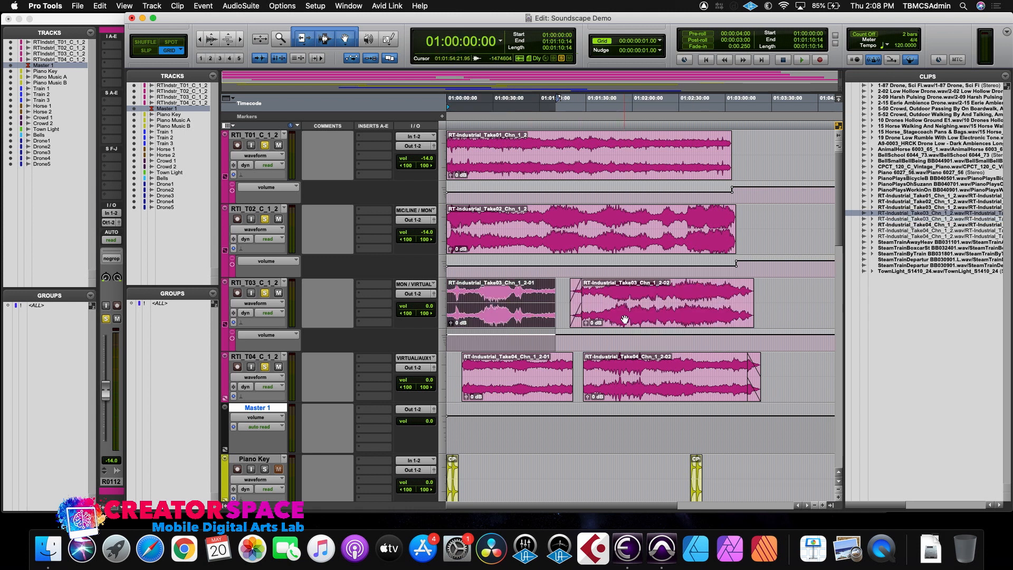
{"action": "left_click", "coordinate": [624, 319], "text": "shift"}
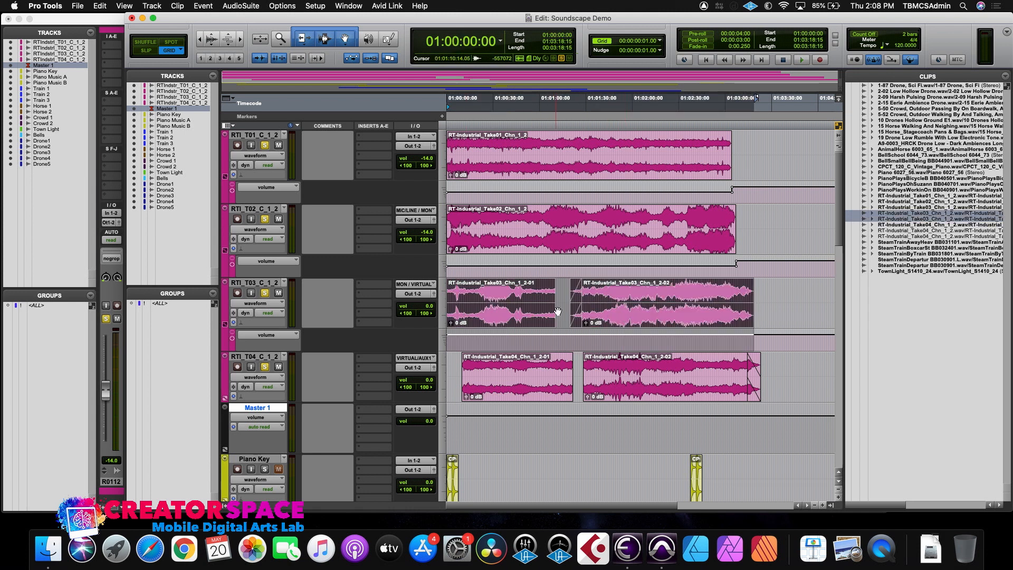
{"action": "left_click_drag", "start_coordinate": [564, 330], "coordinate": [564, 335]}
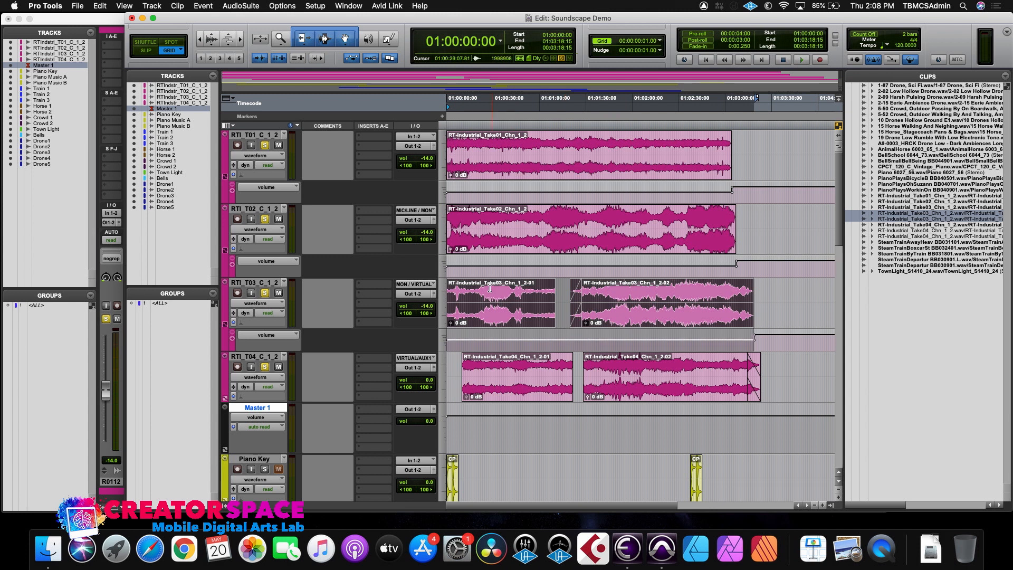
- Show RTI_T04_C_1_2's volume lane and lower the volume automation across both of its clips to -14.0 dB
{"action": "left_click", "coordinate": [534, 391]}
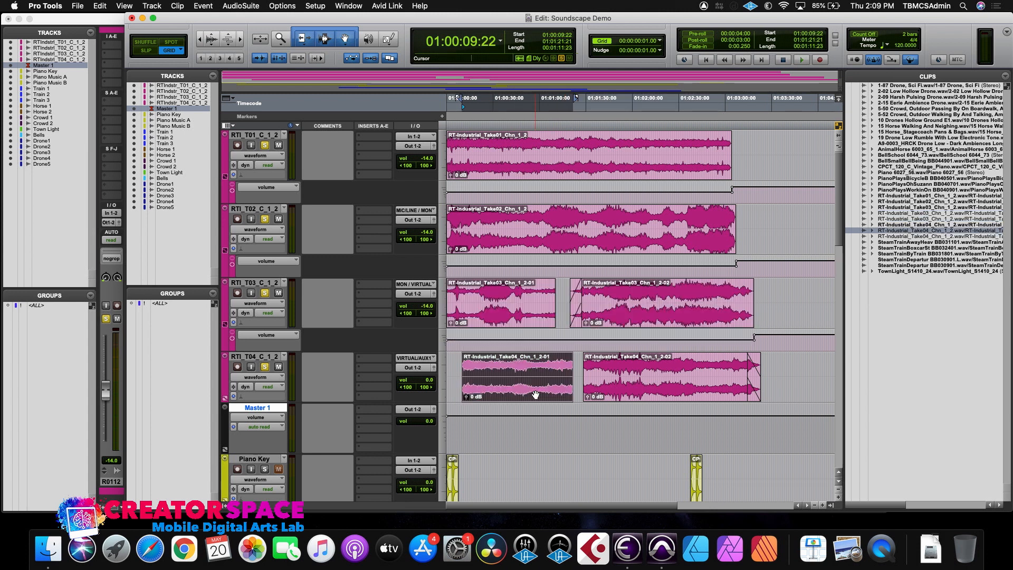
{"action": "left_click", "coordinate": [225, 397]}
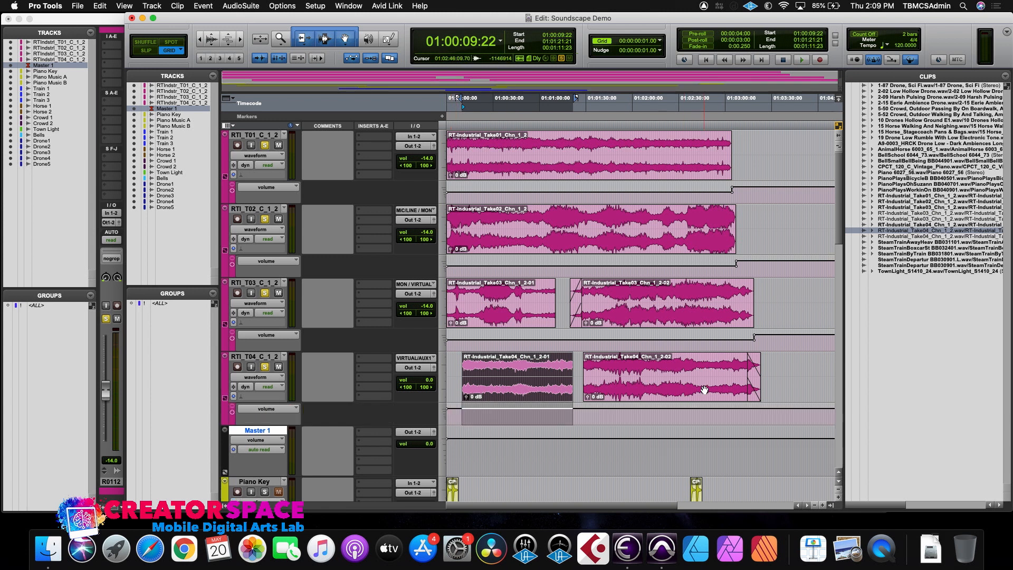
{"action": "left_click", "coordinate": [704, 389], "text": "shift"}
{"action": "left_click_drag", "start_coordinate": [662, 405], "coordinate": [662, 411]}
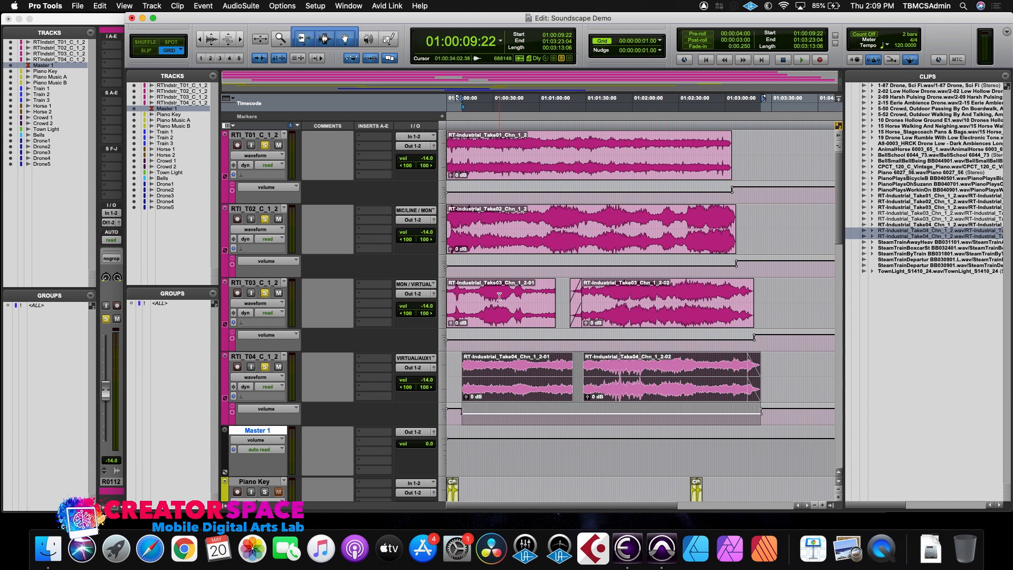
- Play the soloed industrial tracks from the start of the session to check their combined level
{"action": "left_click", "coordinate": [446, 113]}
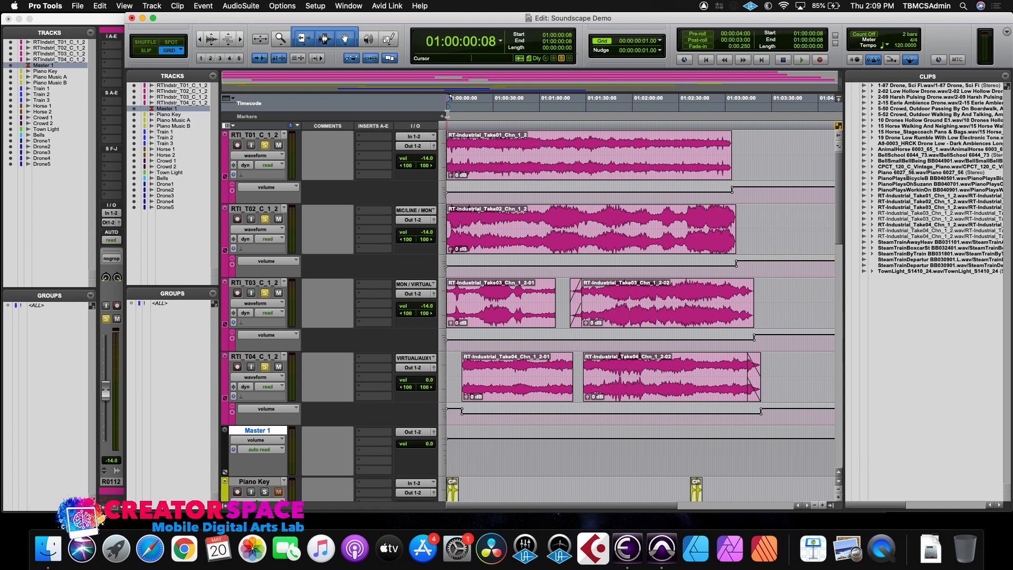
{"action": "key", "text": "space"}
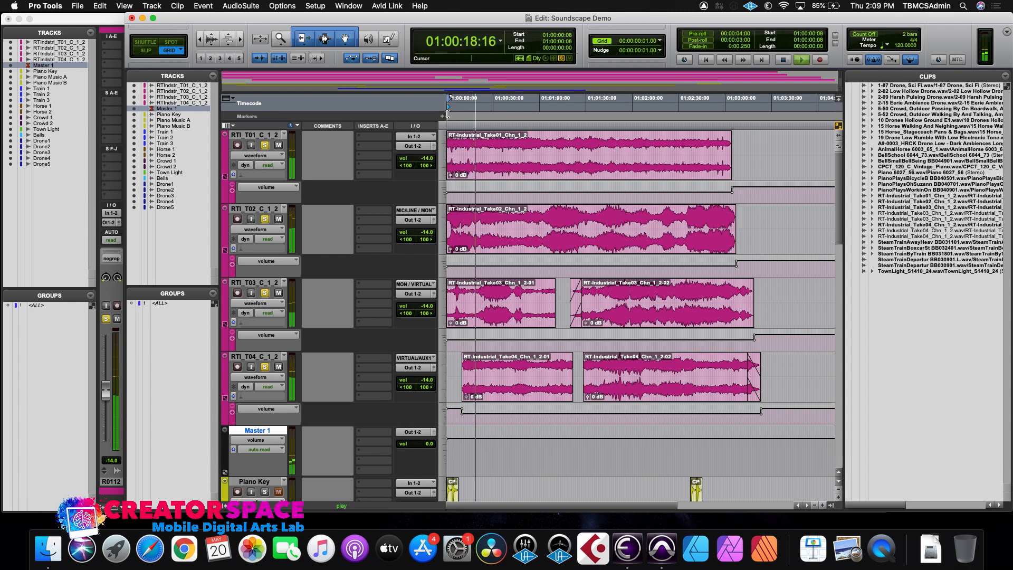
{"action": "key", "text": "space"}
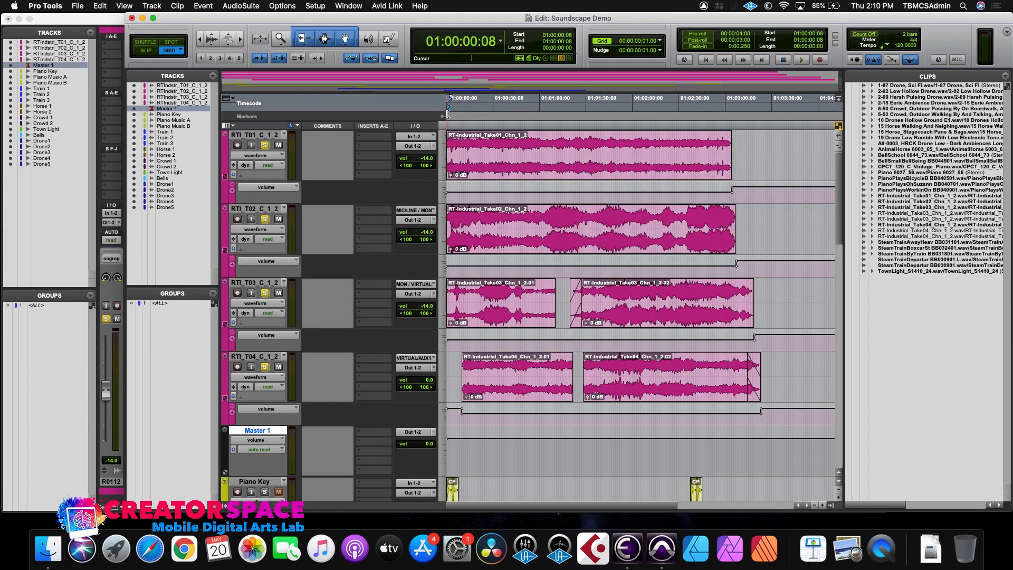
- Turn off solo on the four industrial tracks and solo the Piano Key track
{"action": "scroll", "coordinate": [275, 396], "scroll_direction": "down", "scroll_amount": 6}
{"action": "scroll", "coordinate": [275, 396], "scroll_direction": "up", "scroll_amount": 3}
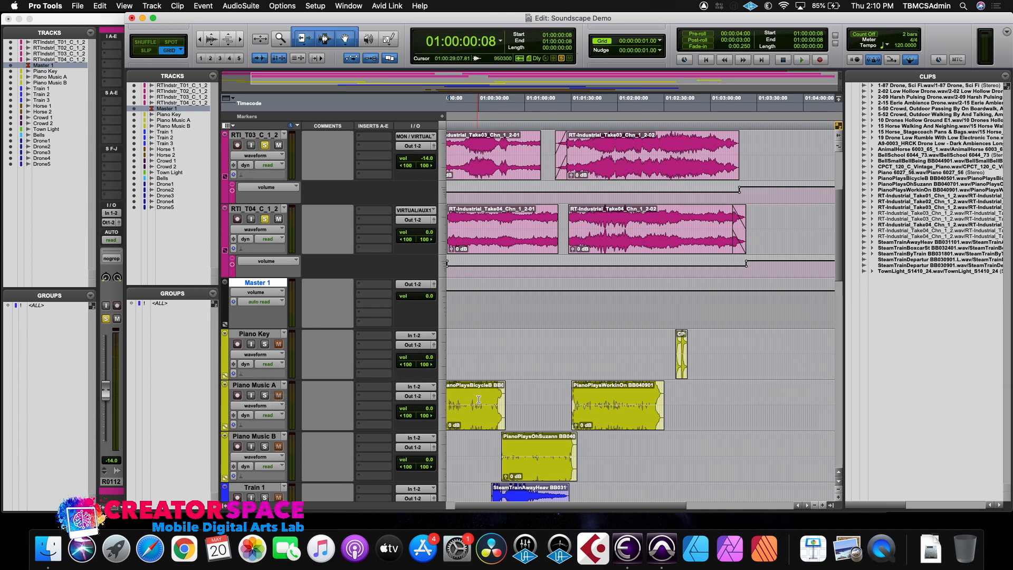
{"action": "scroll", "coordinate": [479, 399], "scroll_direction": "left", "scroll_amount": 2}
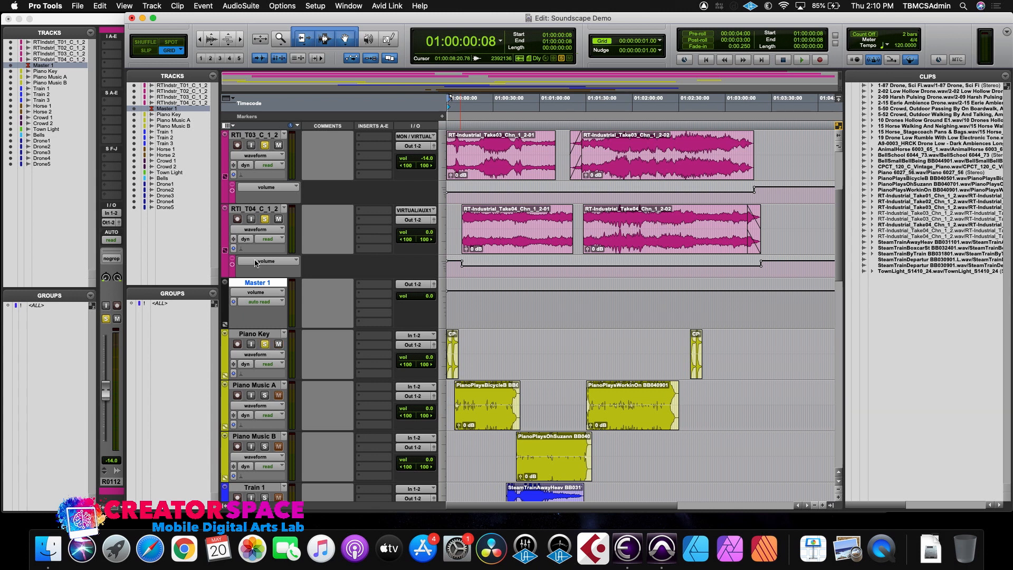
{"action": "scroll", "coordinate": [267, 147], "scroll_direction": "up", "scroll_amount": 3}
{"action": "left_click", "coordinate": [266, 146]}
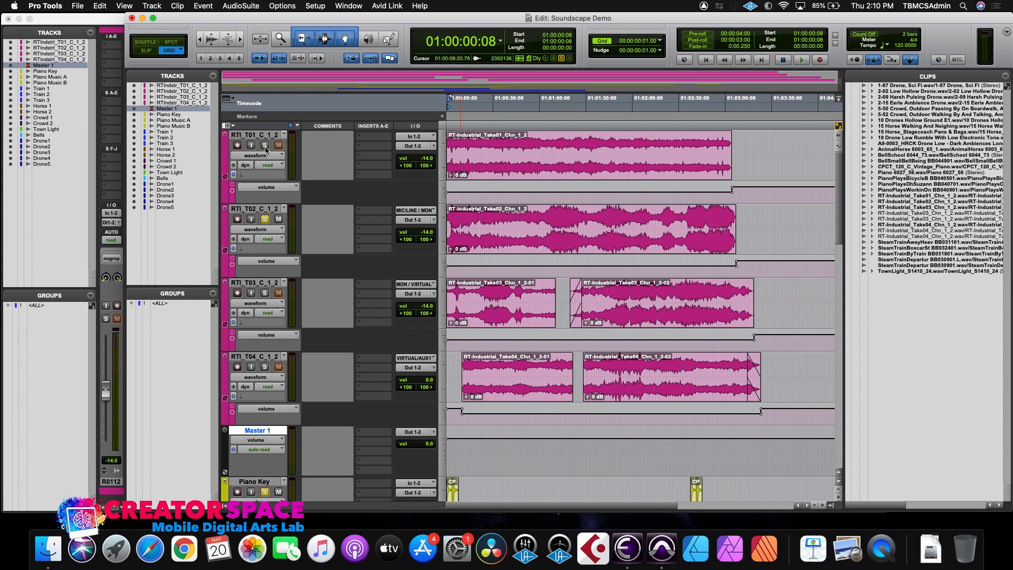
- Hide the volume automation lanes of RTI_T01_C_1_2, RTI_T02_C_1_2 and RTI_T03_C_1_2
{"action": "left_click", "coordinate": [226, 177]}
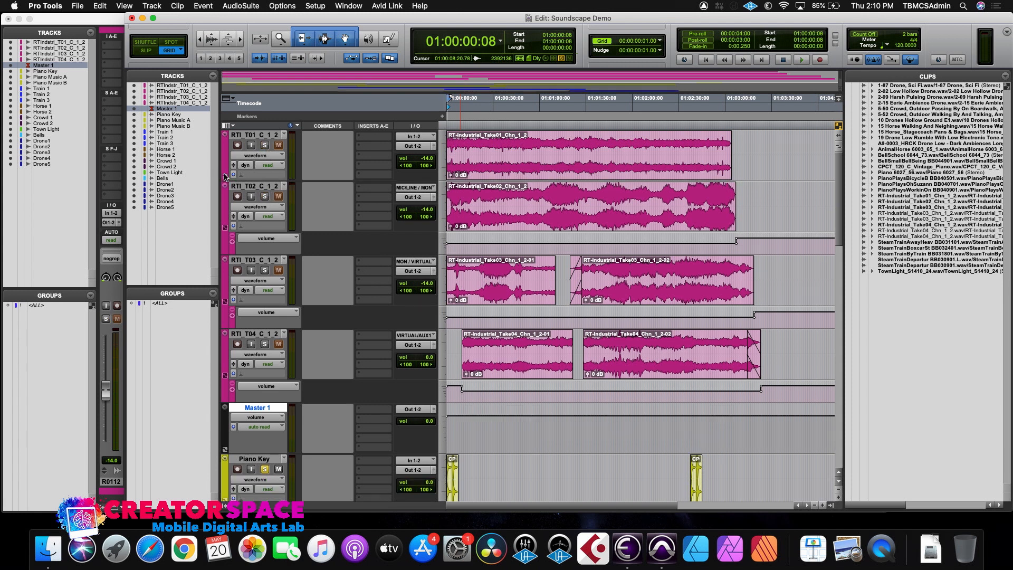
{"action": "left_click", "coordinate": [225, 230]}
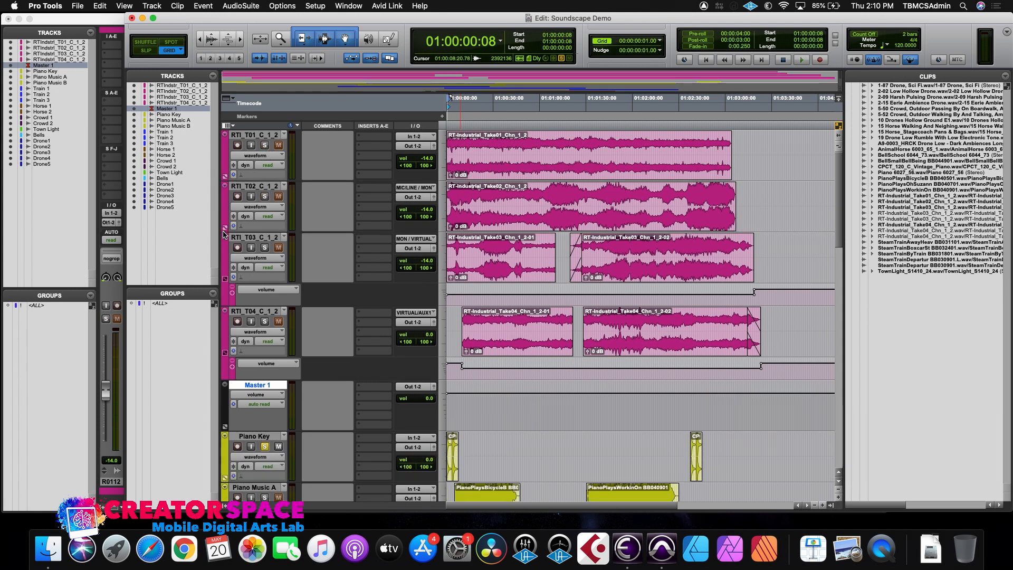
{"action": "left_click", "coordinate": [226, 279]}
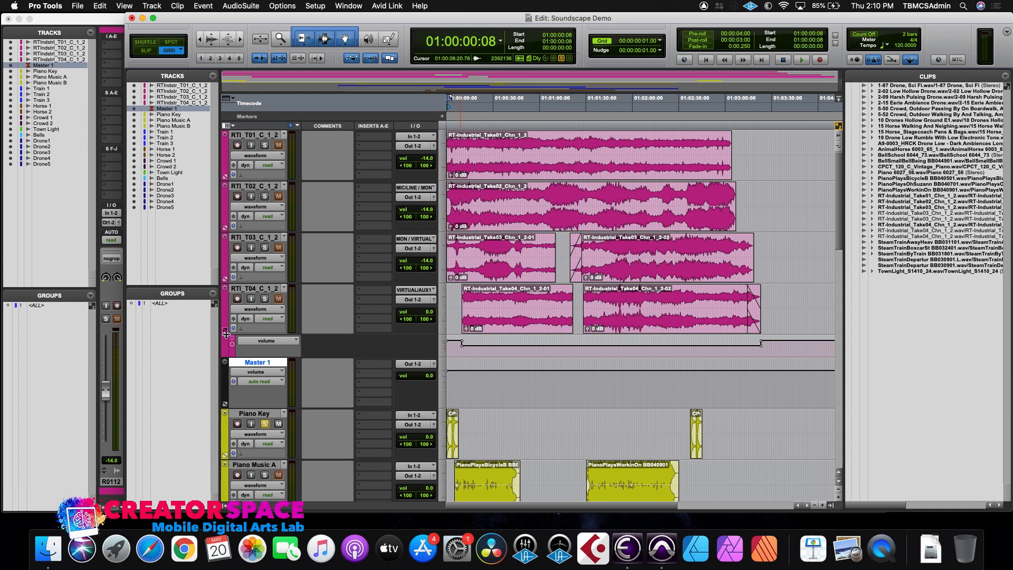
- Audition Piano Key, then show its volume lane and lower the automation across both clips to -10.0 dB
{"action": "key", "text": "space"}
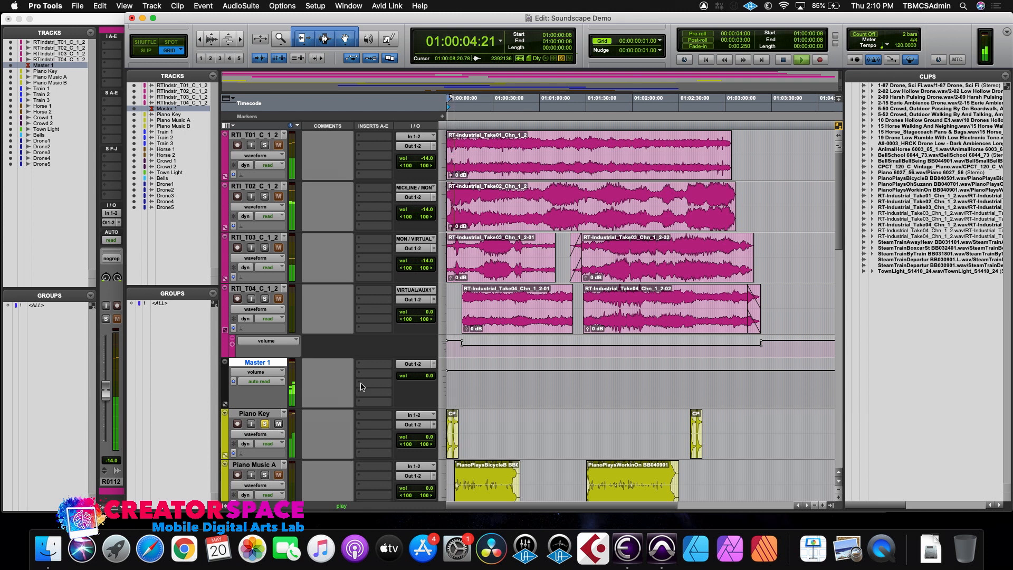
{"action": "key", "text": "space"}
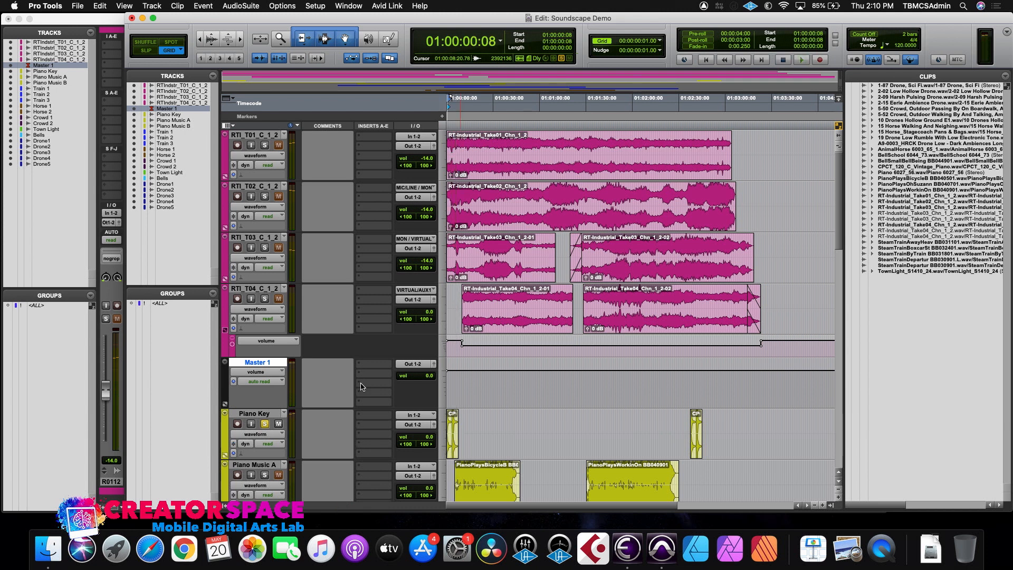
{"action": "scroll", "coordinate": [336, 456], "scroll_direction": "down", "scroll_amount": 10}
{"action": "scroll", "coordinate": [336, 456], "scroll_direction": "up", "scroll_amount": 1}
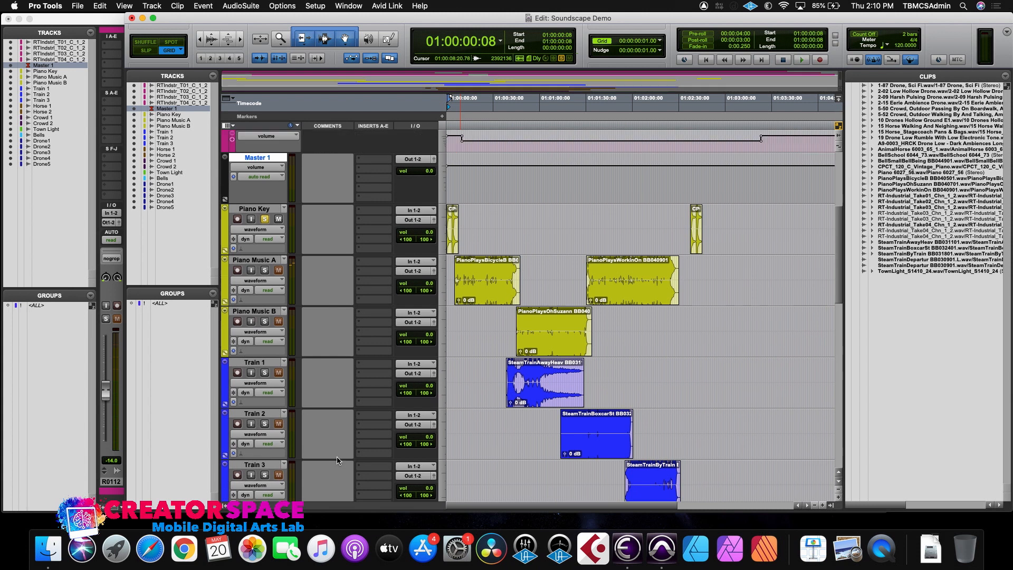
{"action": "left_click", "coordinate": [224, 251]}
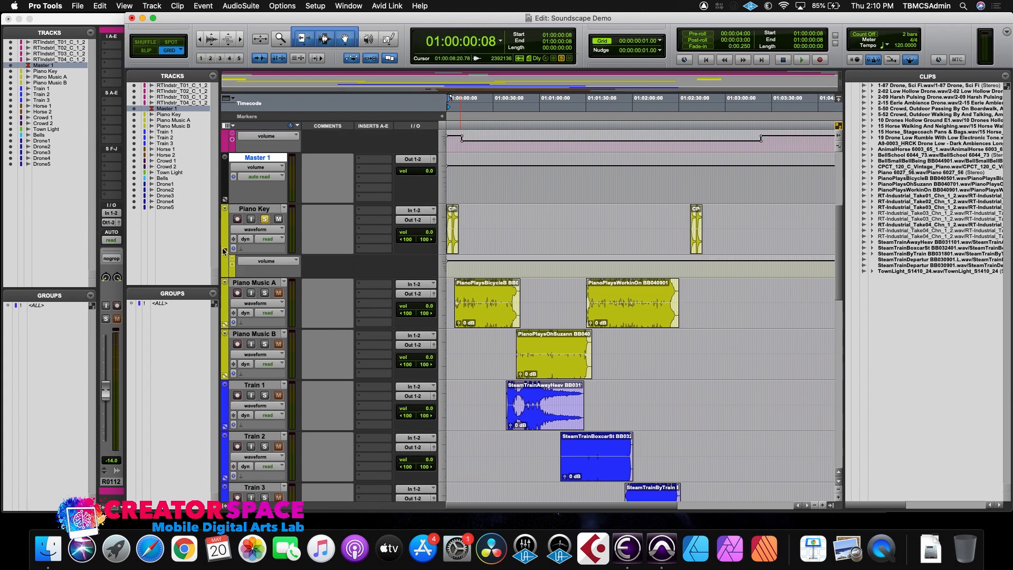
{"action": "left_click", "coordinate": [453, 246]}
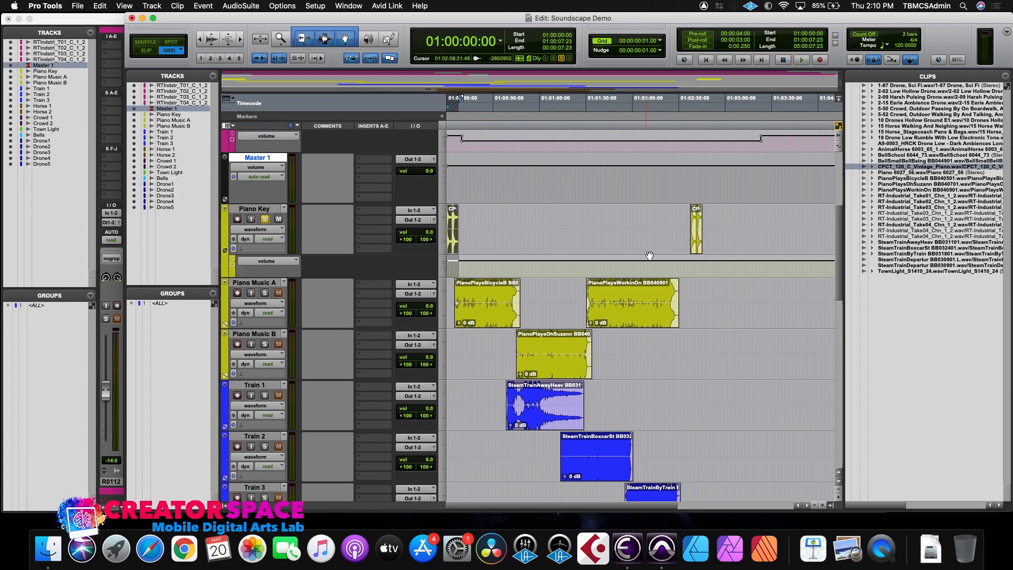
{"action": "left_click", "coordinate": [696, 246], "text": "shift"}
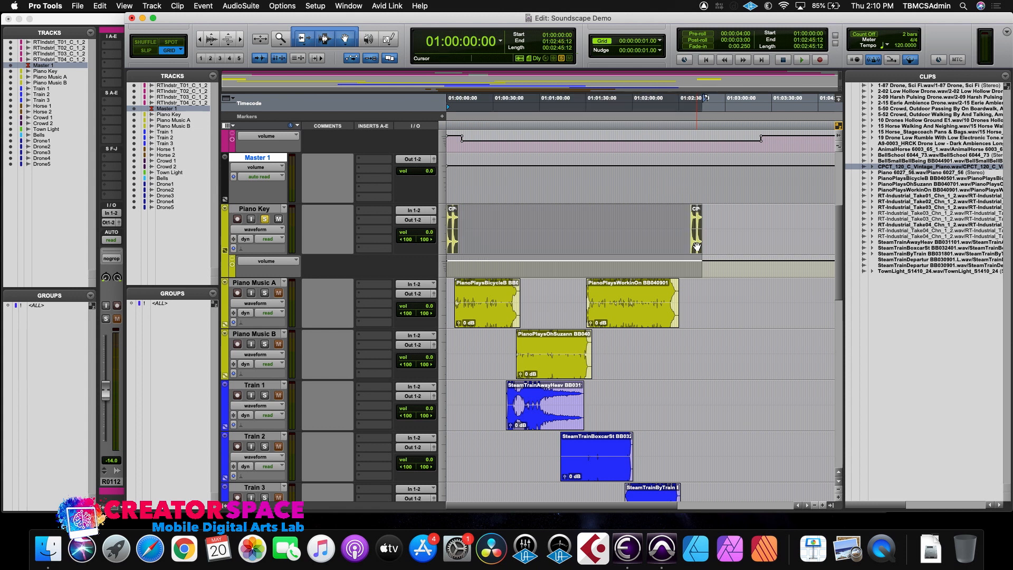
{"action": "left_click_drag", "start_coordinate": [687, 259], "coordinate": [687, 262]}
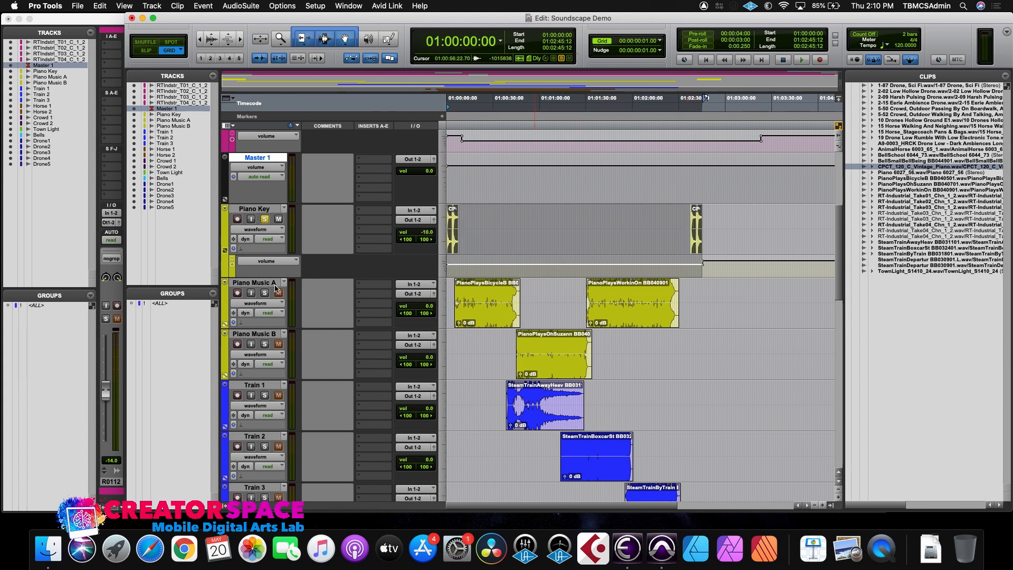
- Show Piano Music A's volume lane and lower the automation across both of its clips to -20.0 dB
{"action": "left_click", "coordinate": [224, 327]}
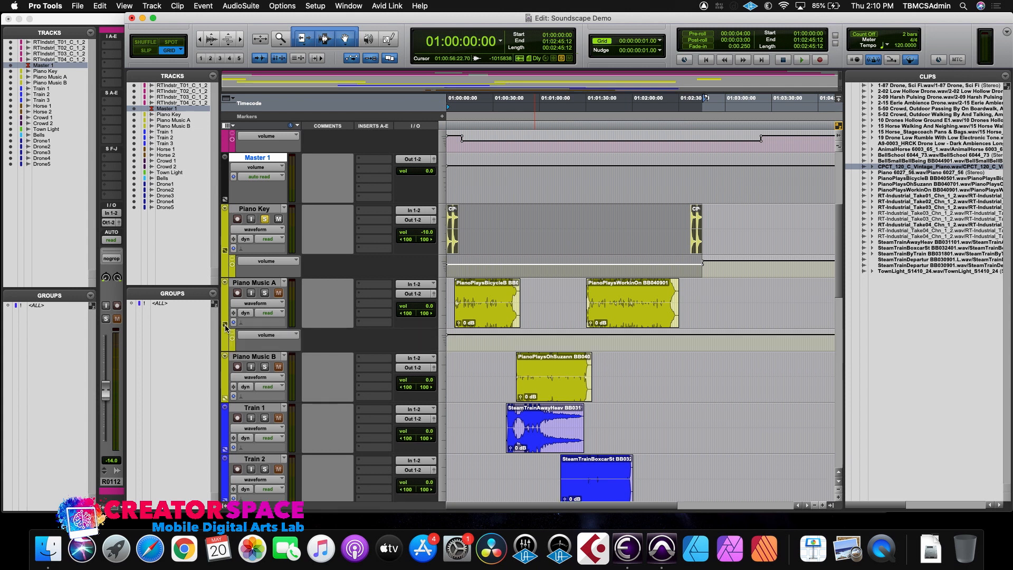
{"action": "left_click", "coordinate": [484, 322]}
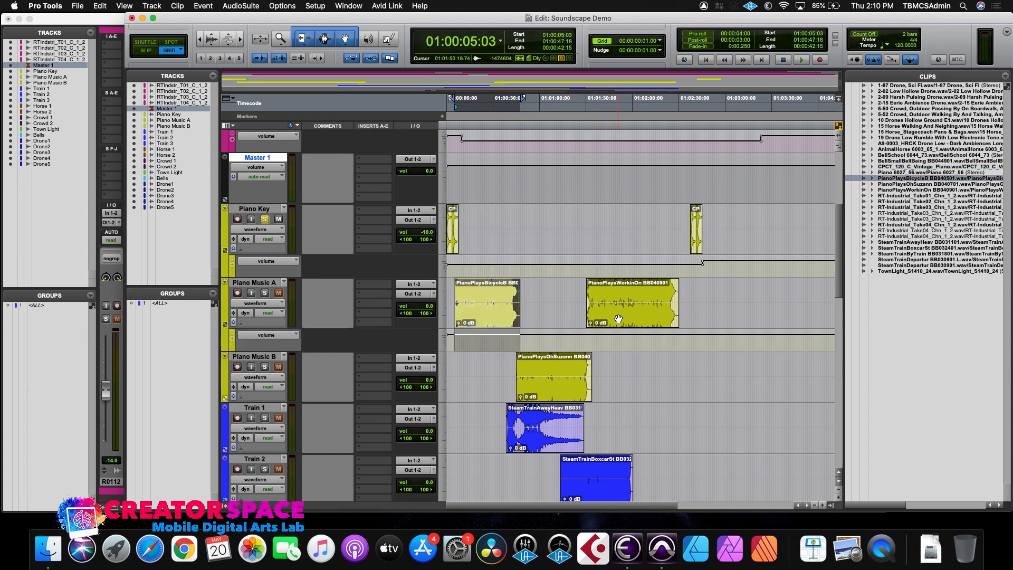
{"action": "left_click", "coordinate": [618, 319], "text": "shift"}
{"action": "left_click_drag", "start_coordinate": [616, 331], "coordinate": [616, 334]}
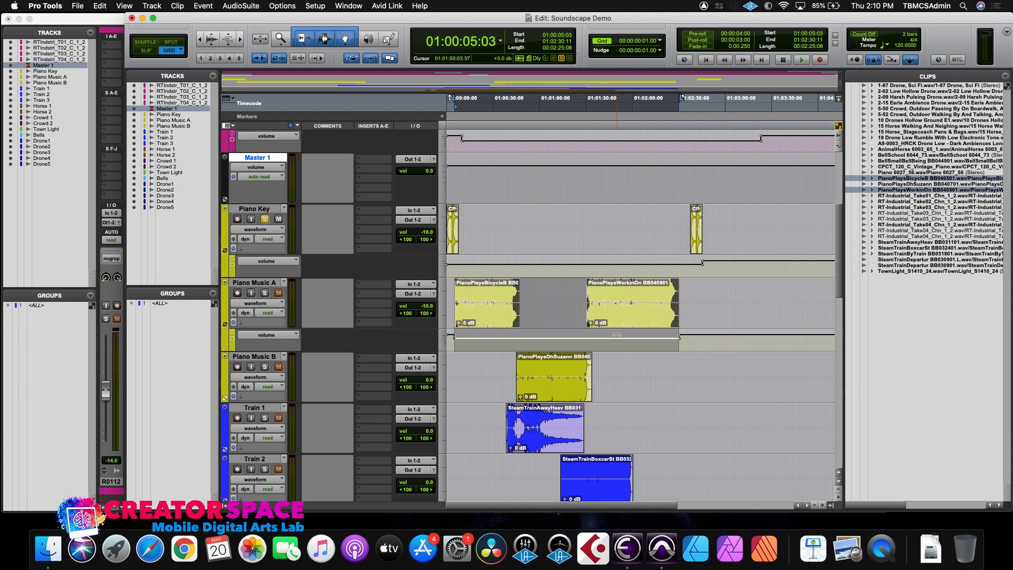
{"action": "left_click_drag", "start_coordinate": [470, 333], "coordinate": [469, 342]}
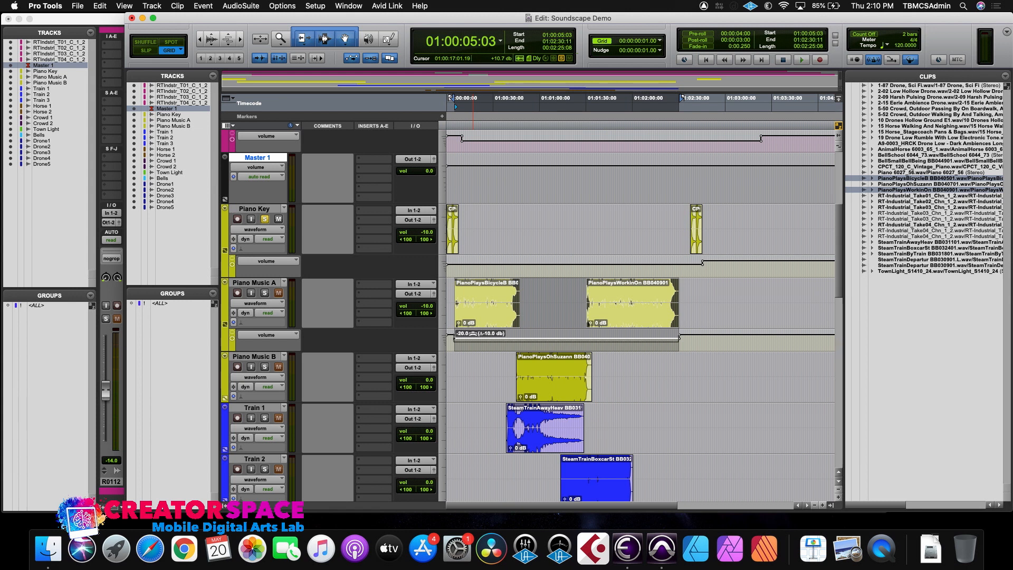
- Select both Piano Key clips and lower their volume automation to -20.0 dB
{"action": "left_click", "coordinate": [452, 250]}
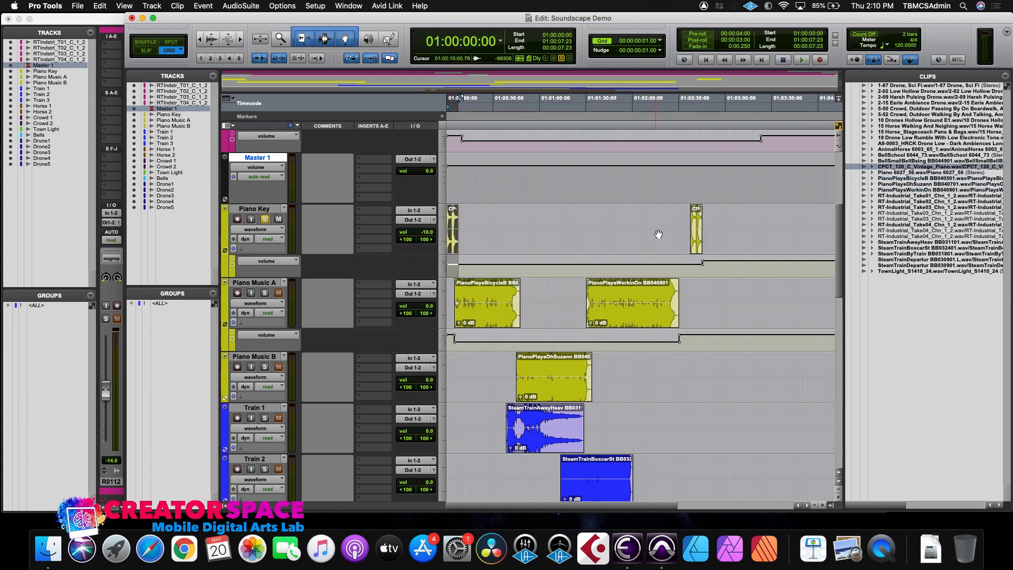
{"action": "left_click", "coordinate": [693, 243], "text": "shift"}
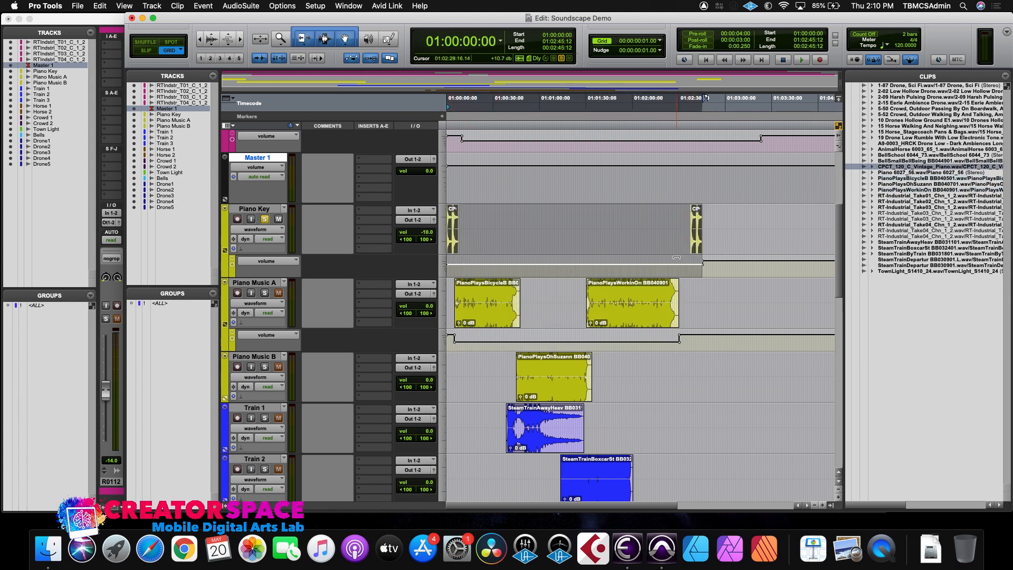
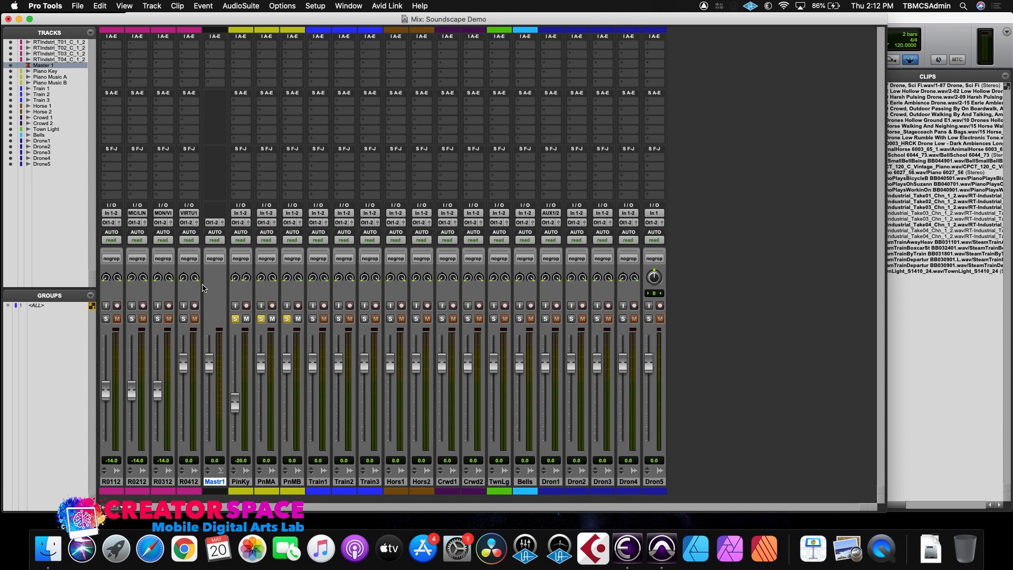
- Play the session in the Mix window to check the piano track and master level meters
{"action": "key", "text": "space"}
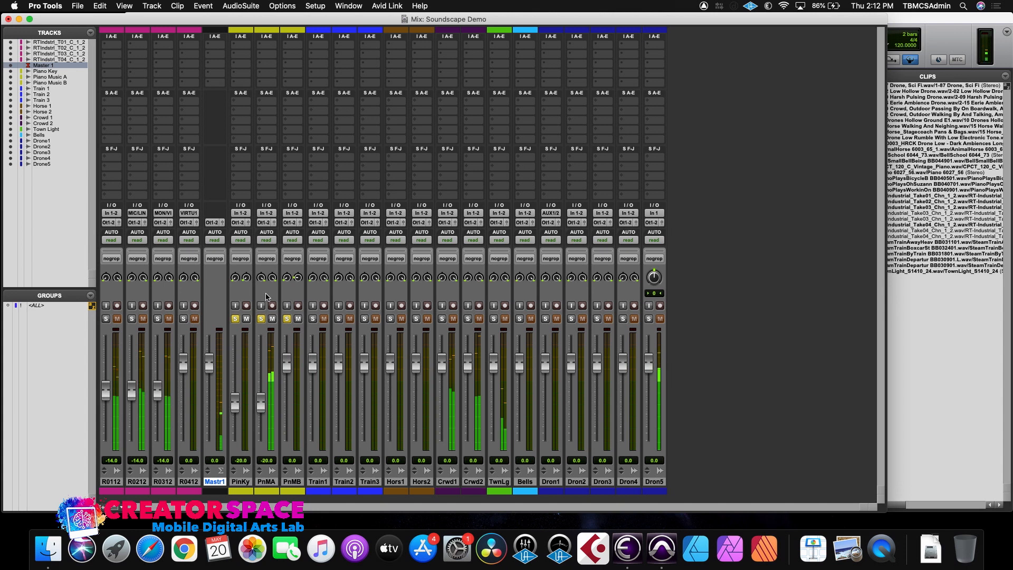
{"action": "key", "text": "space"}
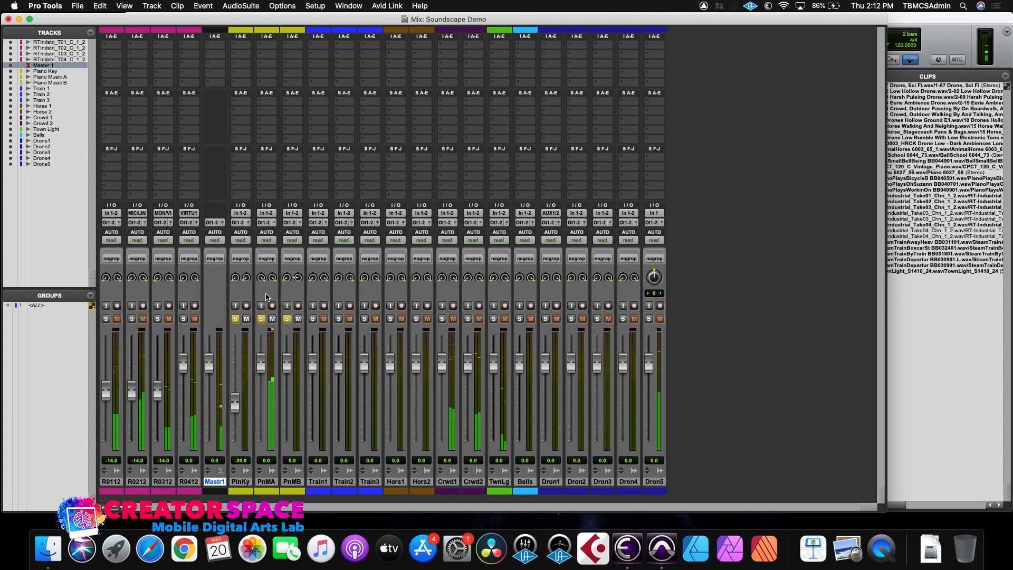
- Insert the stereo D-Verb reverb on the Piano Key track and play the session to hear it
{"action": "left_click", "coordinate": [238, 49]}
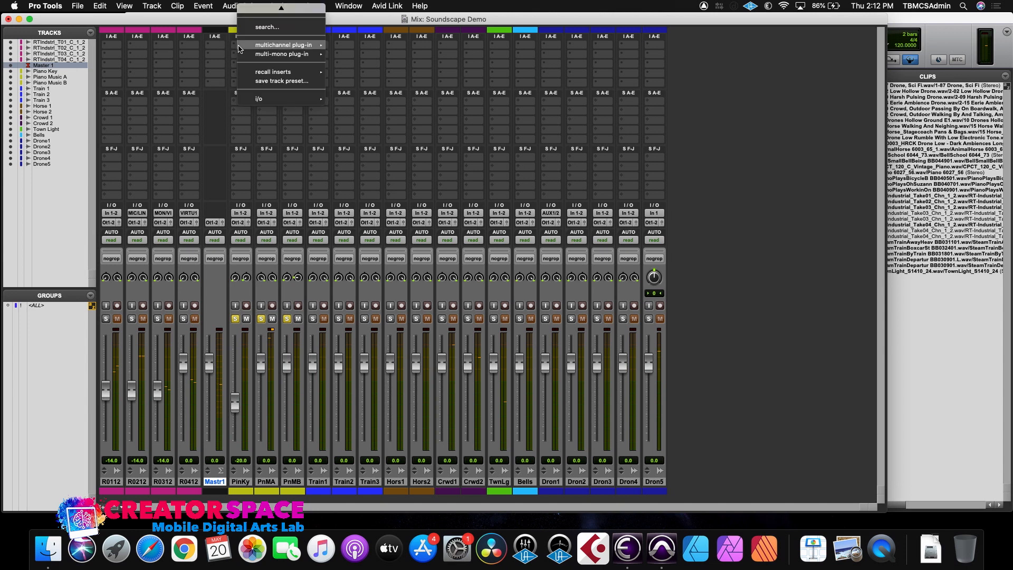
{"action": "mouse_move", "coordinate": [252, 49]}
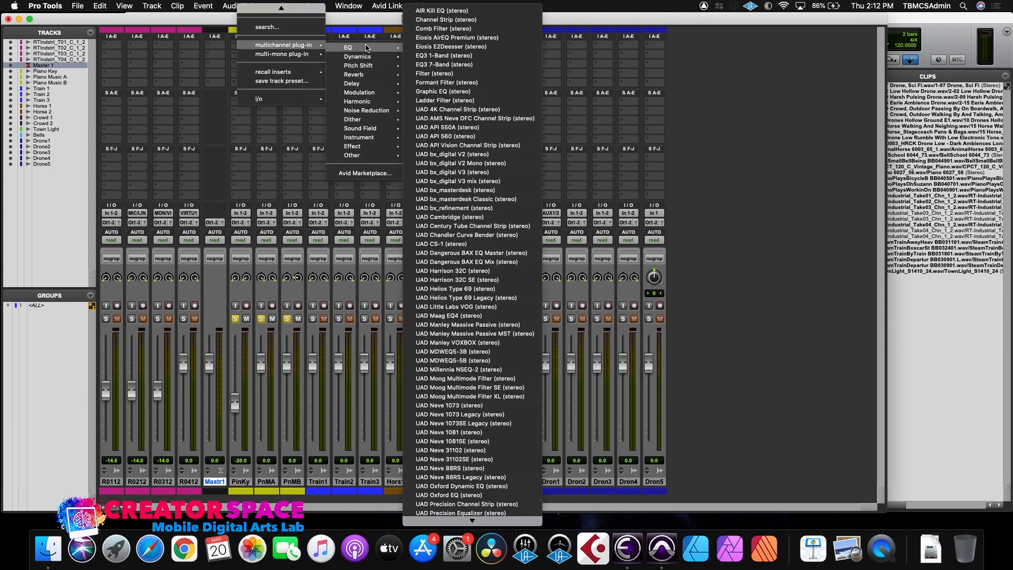
{"action": "mouse_move", "coordinate": [373, 74]}
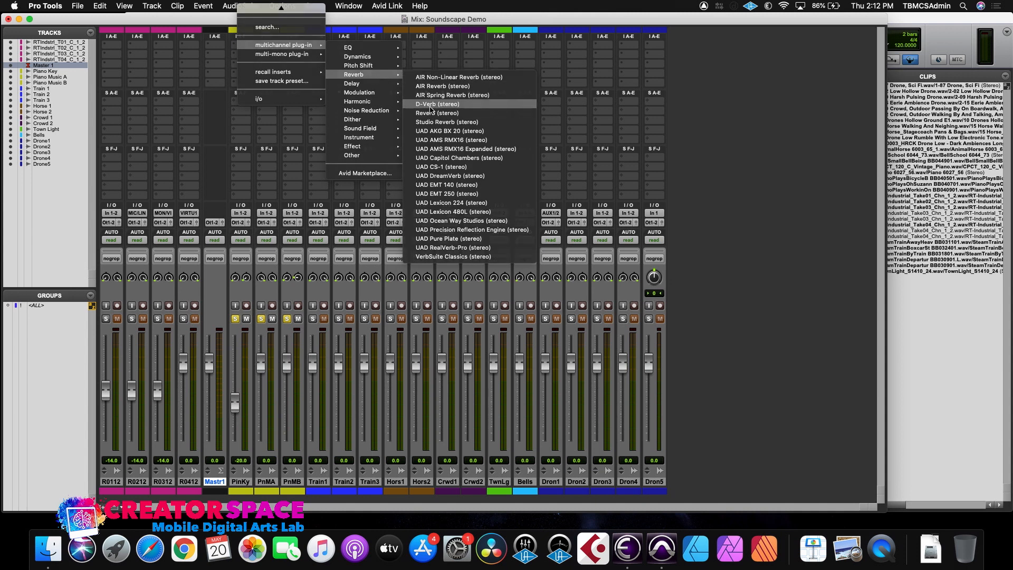
{"action": "left_click", "coordinate": [430, 105]}
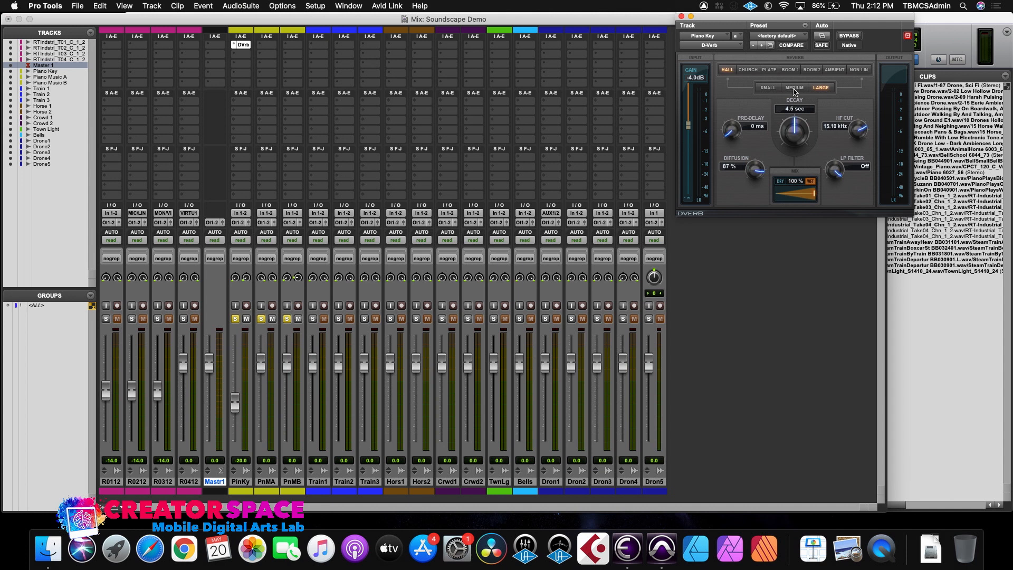
{"action": "key", "text": "space"}
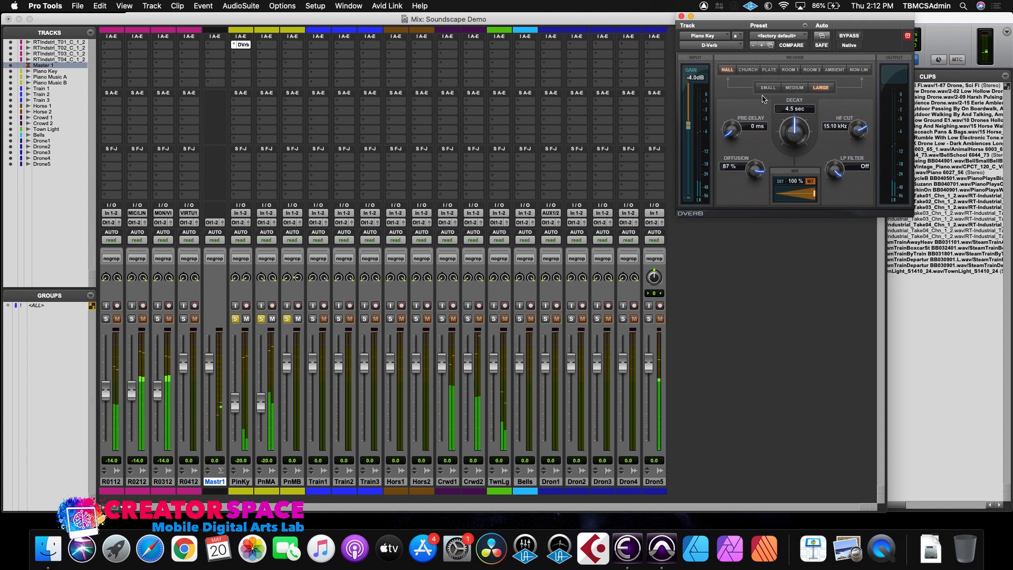
{"action": "key", "text": "space"}
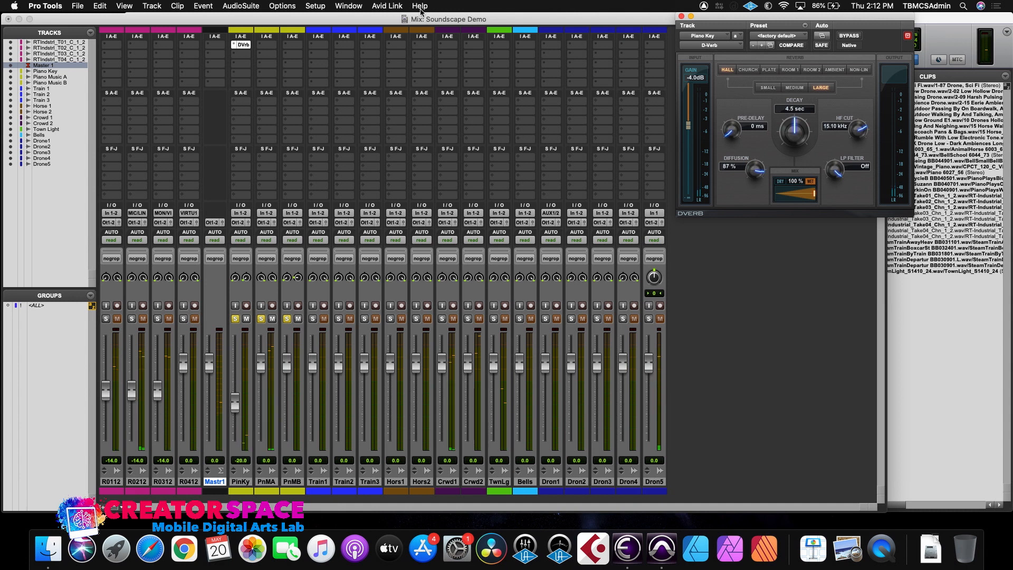
- Insert the stereo D-Verb reverb on the Piano Music A track
{"action": "left_click", "coordinate": [266, 45]}
{"action": "mouse_move", "coordinate": [311, 45]}
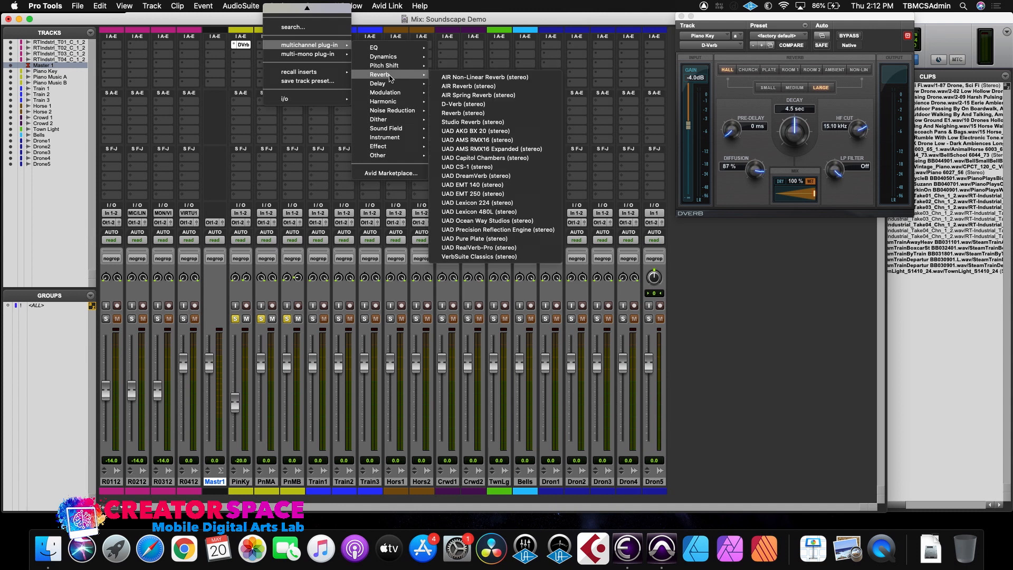
{"action": "left_click", "coordinate": [457, 105]}
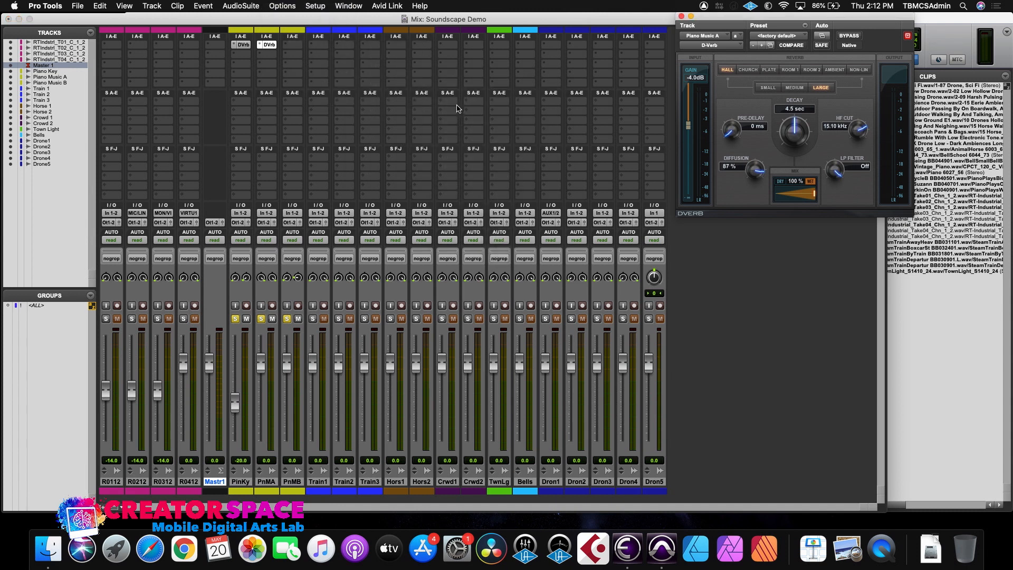
{"action": "left_click", "coordinate": [266, 46]}
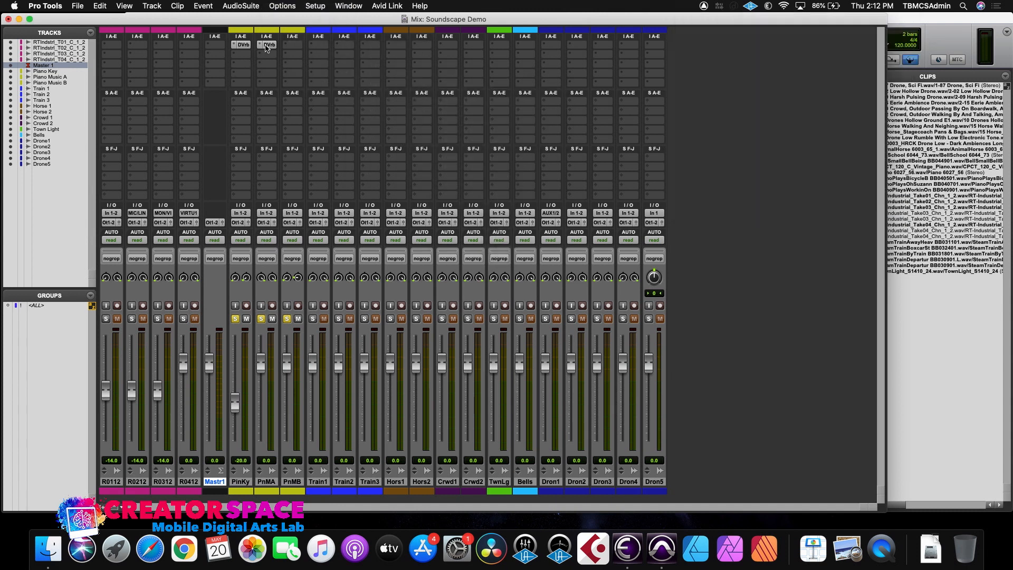
{"action": "key", "text": "space"}
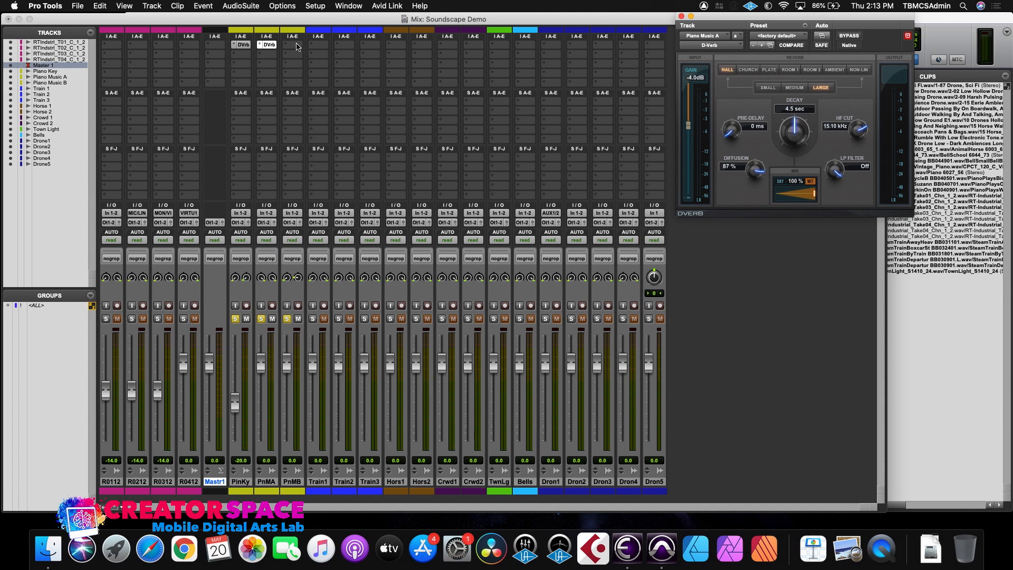
- Insert the stereo D-Verb reverb on the Piano Music B track and close its plug-in window
{"action": "left_click", "coordinate": [297, 47]}
{"action": "mouse_move", "coordinate": [318, 46]}
{"action": "mouse_move", "coordinate": [432, 74]}
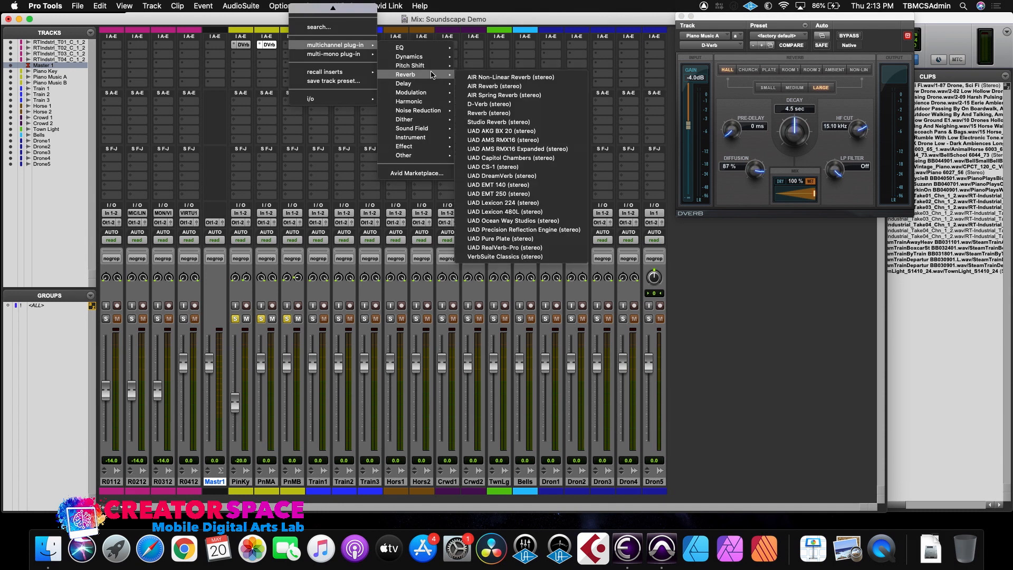
{"action": "left_click", "coordinate": [489, 104]}
{"action": "left_click", "coordinate": [295, 45]}
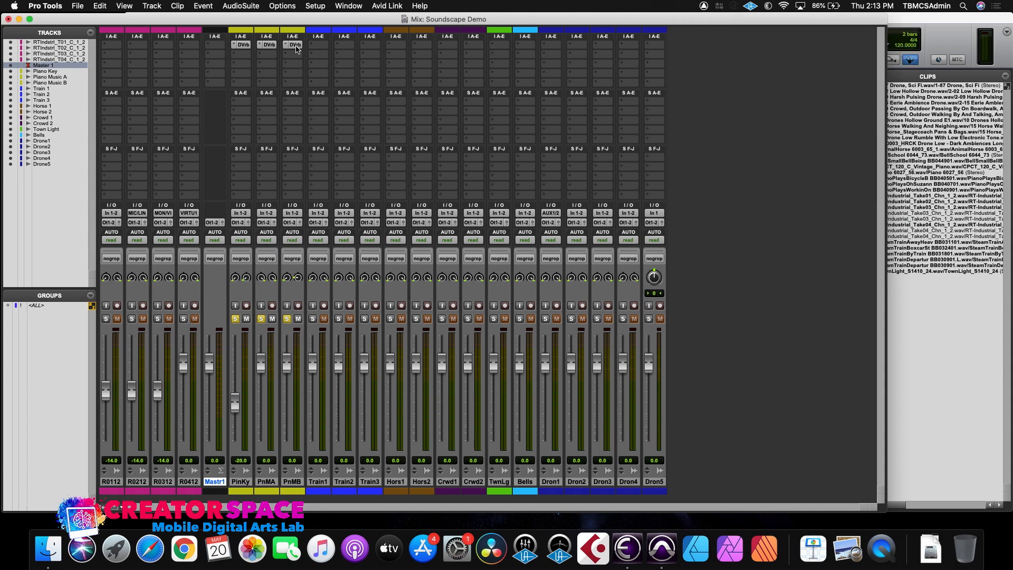
- Set the pre-delay of Piano Music B's D-Verb to 20 ms and play the session to hear it
{"action": "left_click", "coordinate": [295, 45]}
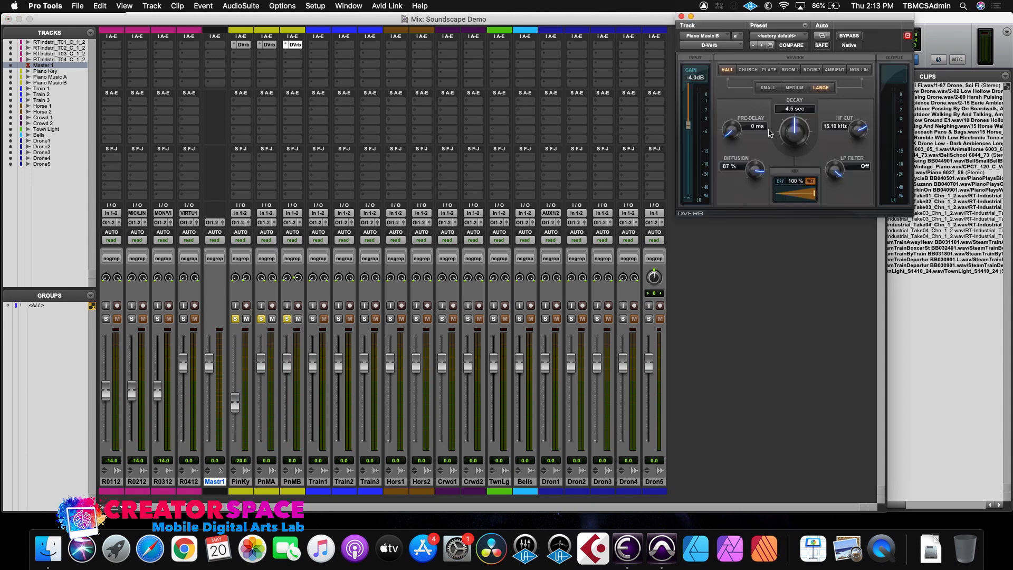
{"action": "left_click_drag", "start_coordinate": [737, 134], "coordinate": [758, 141]}
{"action": "key", "text": "space"}
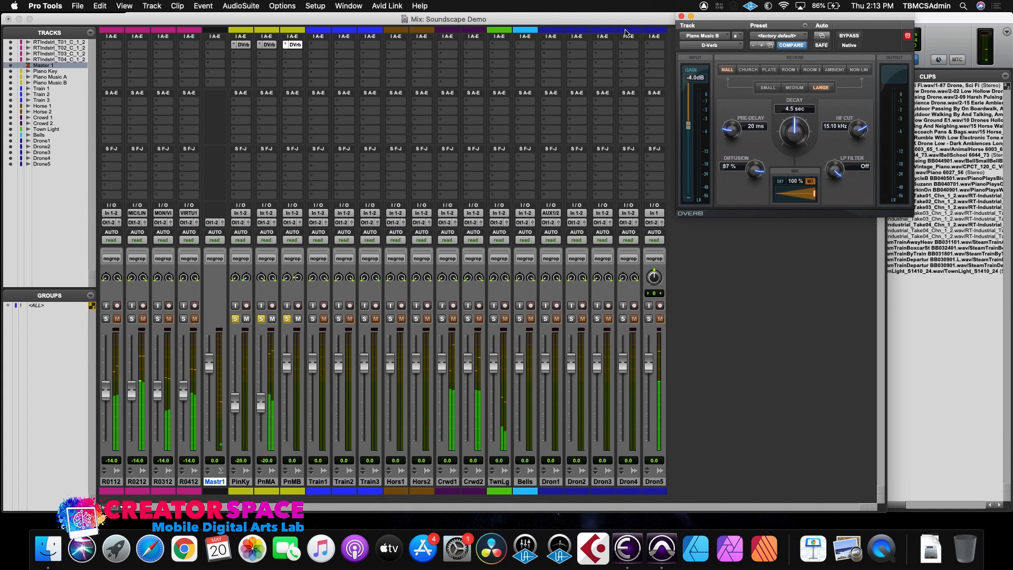
- Solo the four industrial tracks together with the piano tracks and play the session
{"action": "left_click", "coordinate": [105, 319]}
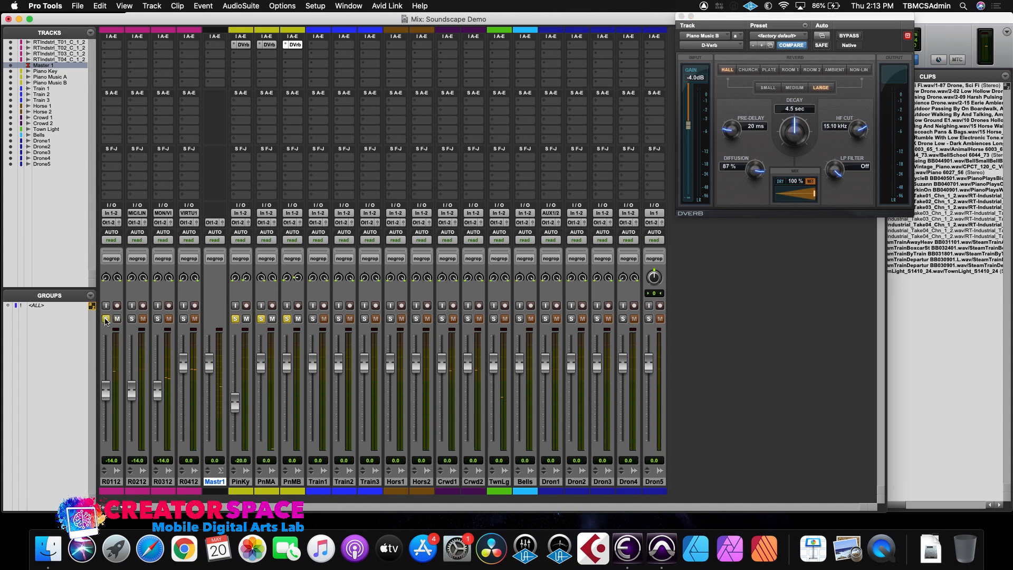
{"action": "left_click", "coordinate": [132, 319]}
{"action": "left_click", "coordinate": [157, 318]}
{"action": "left_click", "coordinate": [184, 318]}
{"action": "key", "text": "space"}
- In the Edit window, set the volume automation across both Piano Music A clips to -10.0 dB and across the Piano Music B clip to -16.0 dB
{"action": "left_click_drag", "start_coordinate": [170, 20], "coordinate": [177, 49]}
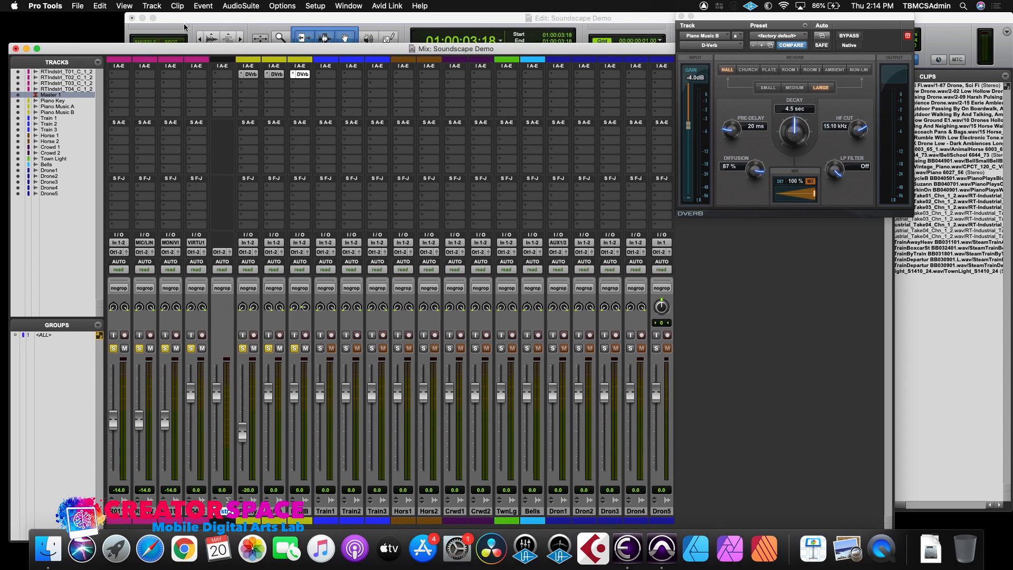
{"action": "left_click", "coordinate": [196, 21]}
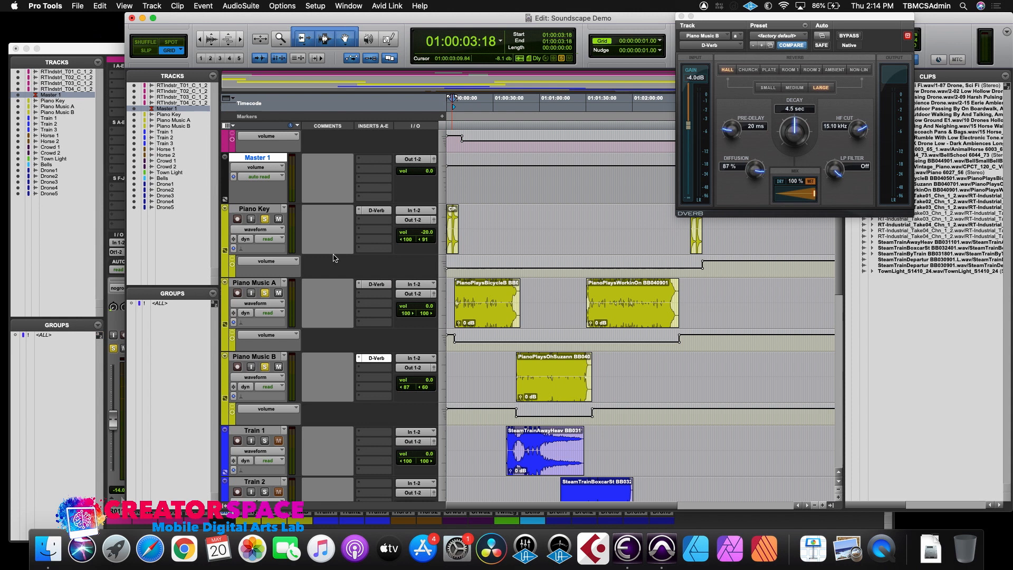
{"action": "left_click", "coordinate": [504, 320]}
{"action": "left_click", "coordinate": [652, 324], "text": "shift"}
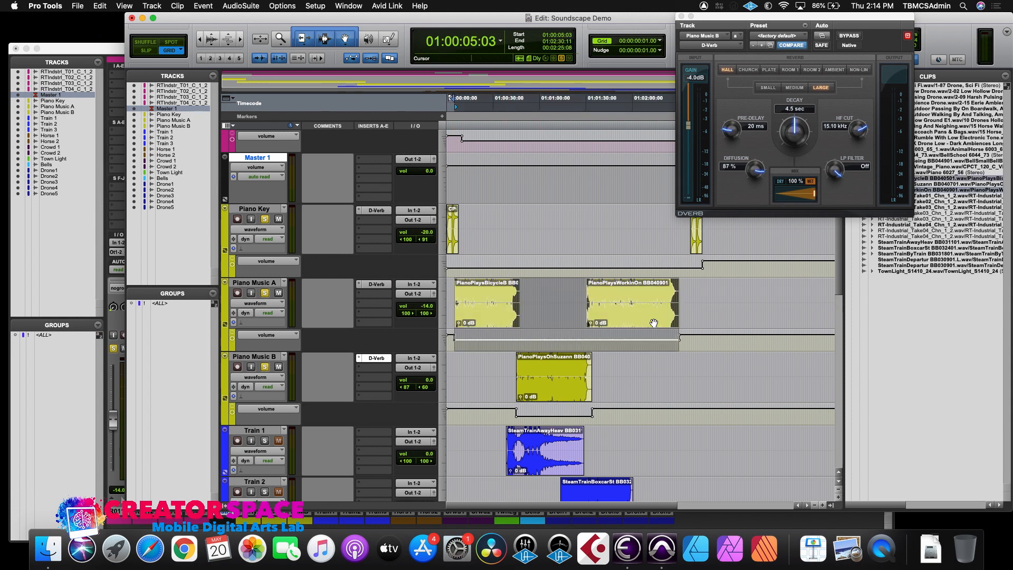
{"action": "left_click_drag", "start_coordinate": [650, 333], "coordinate": [650, 330]}
{"action": "left_click", "coordinate": [572, 385]}
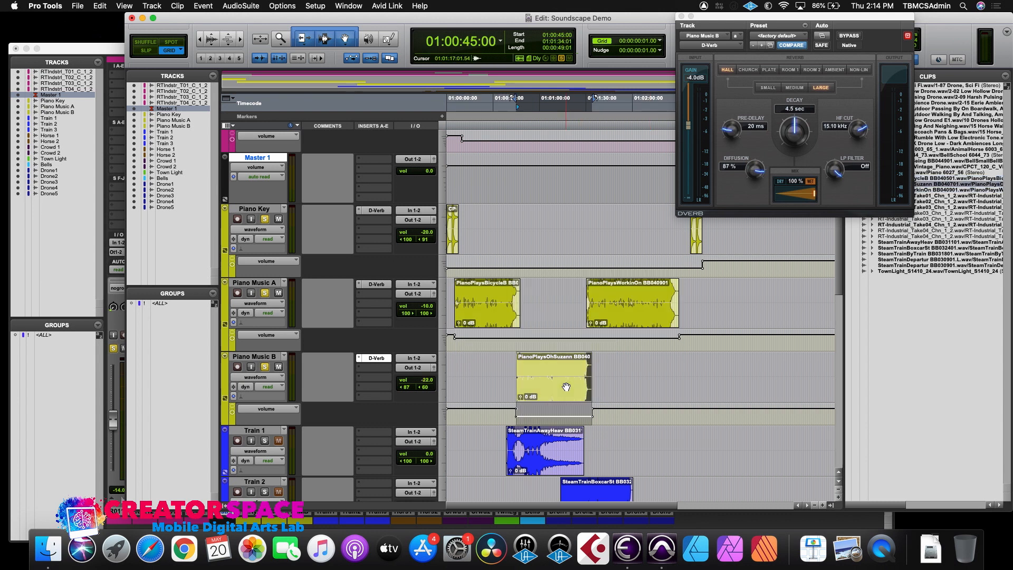
{"action": "left_click_drag", "start_coordinate": [566, 409], "coordinate": [567, 404]}
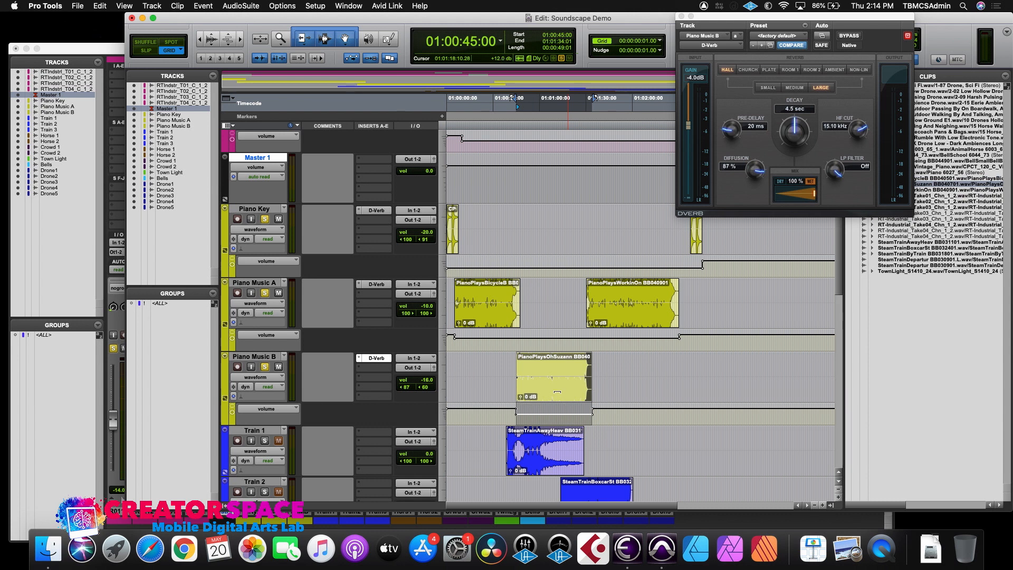
- Lower the volume automation across both Piano Music A clips to -12.0 dB and play the session to check the level
{"action": "left_click", "coordinate": [499, 327]}
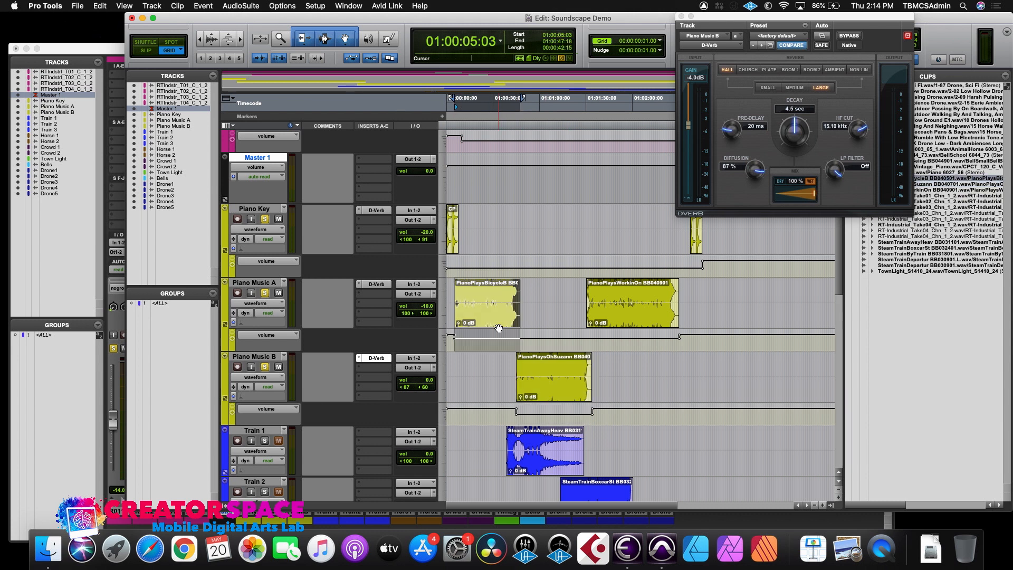
{"action": "left_click", "coordinate": [621, 322], "text": "shift"}
{"action": "left_click_drag", "start_coordinate": [615, 331], "coordinate": [615, 332]}
{"action": "key", "text": "space"}
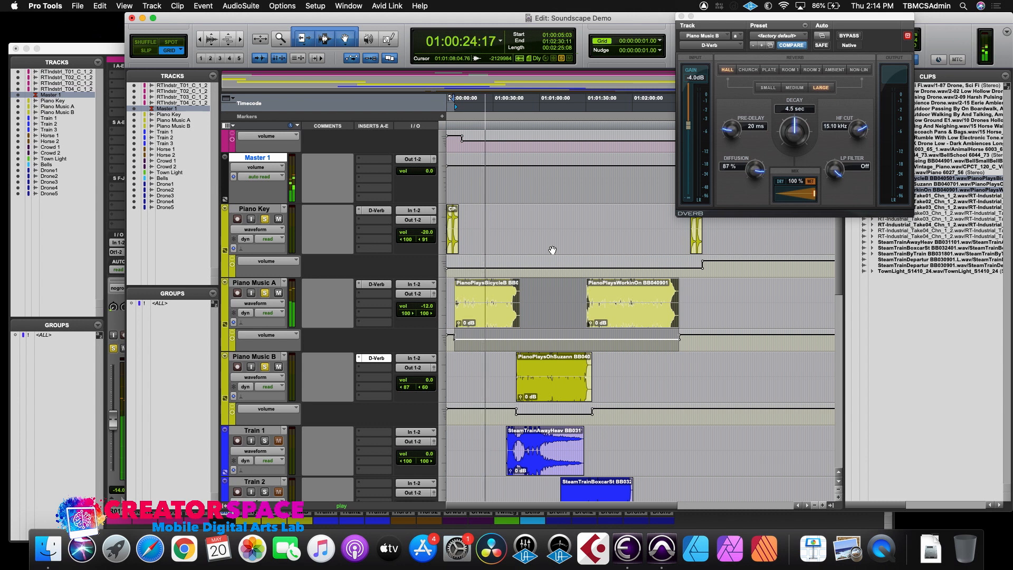
{"action": "key", "text": "space"}
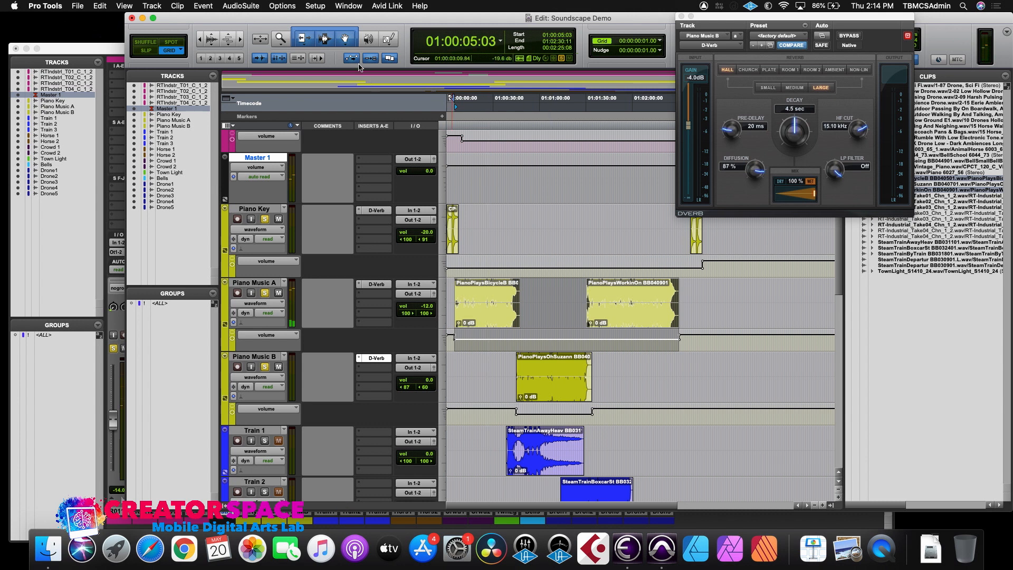
- In the Mix window, solo Train 1, lower its fader to -19.5 dB and play the session briefly
{"action": "left_click", "coordinate": [75, 47]}
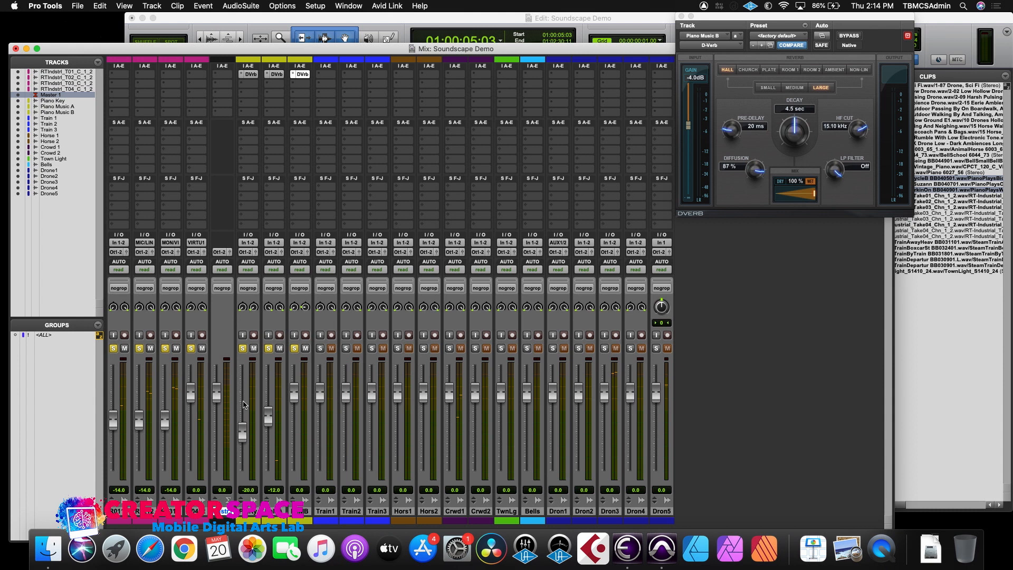
{"action": "left_click", "coordinate": [320, 349]}
{"action": "left_click_drag", "start_coordinate": [319, 396], "coordinate": [320, 434]}
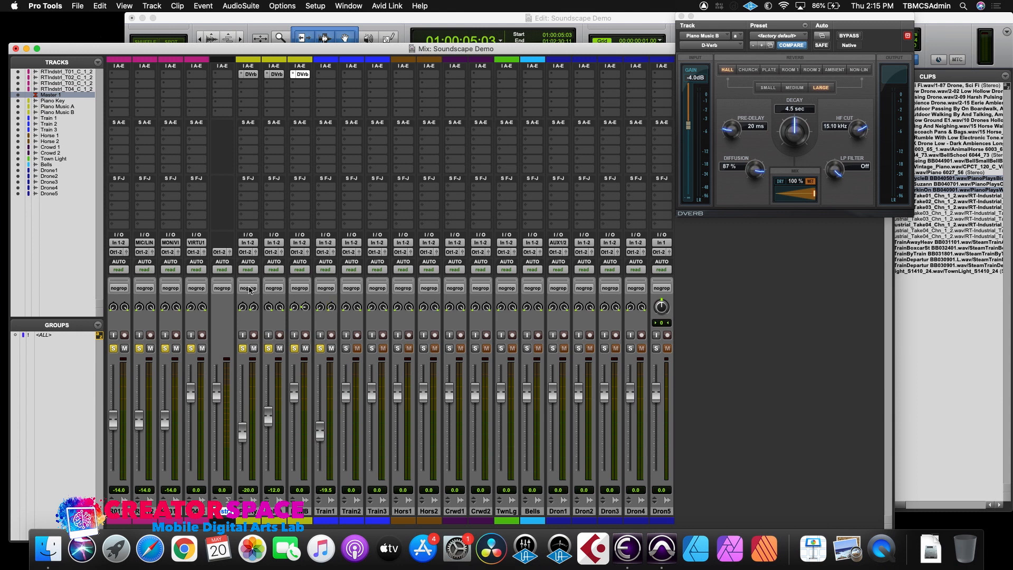
{"action": "key", "text": "space"}
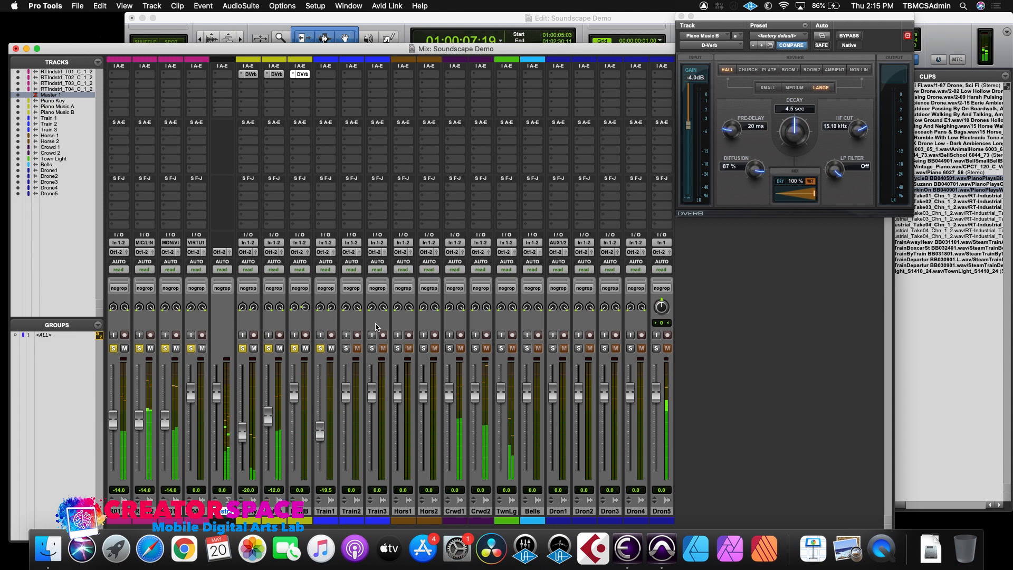
{"action": "key", "text": "space"}
- Return to the Edit window and play the session from just before the Train 1 clip
{"action": "left_click", "coordinate": [467, 18]}
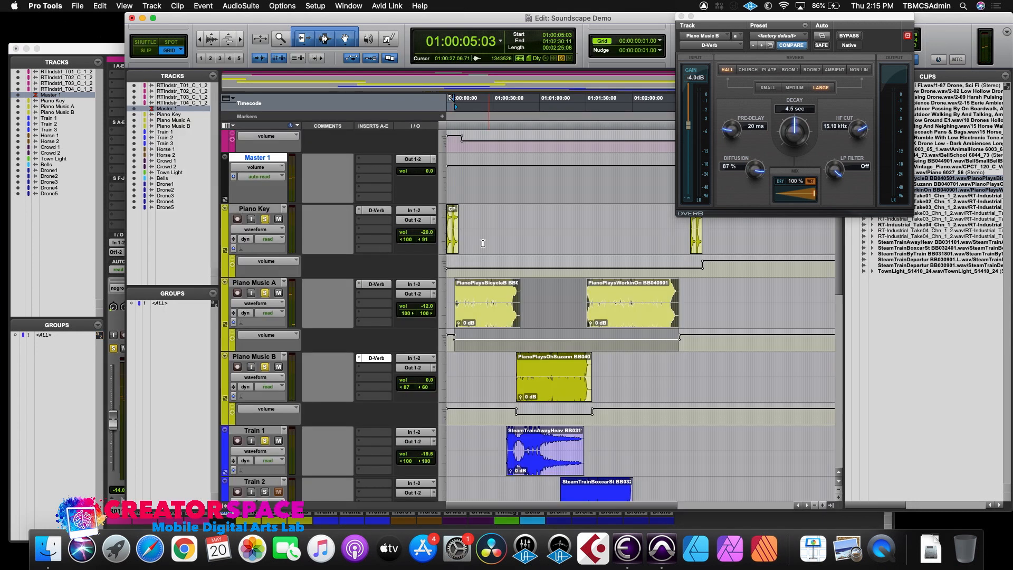
{"action": "left_click", "coordinate": [501, 432]}
{"action": "key", "text": "space"}
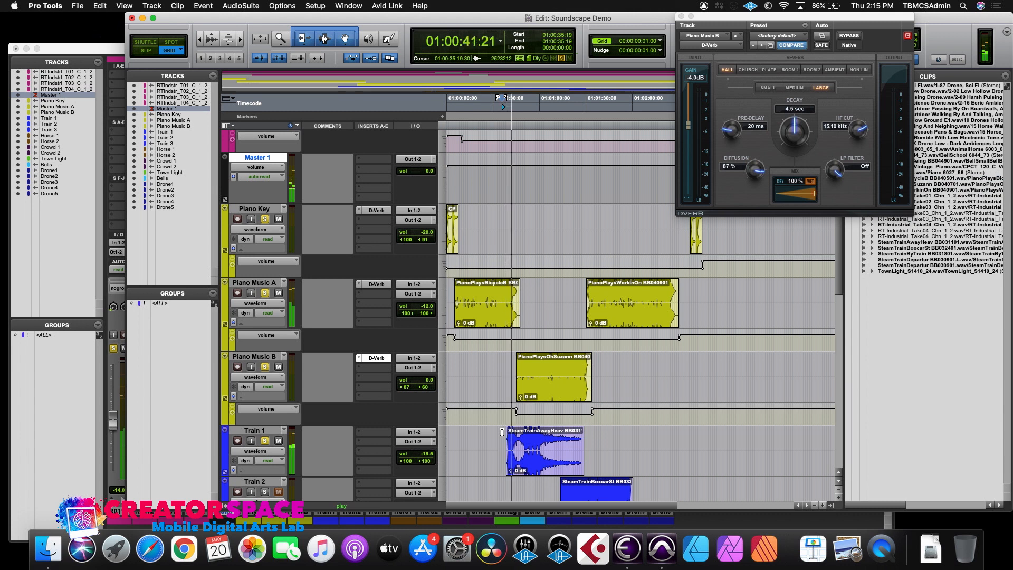
{"action": "key", "text": "space"}
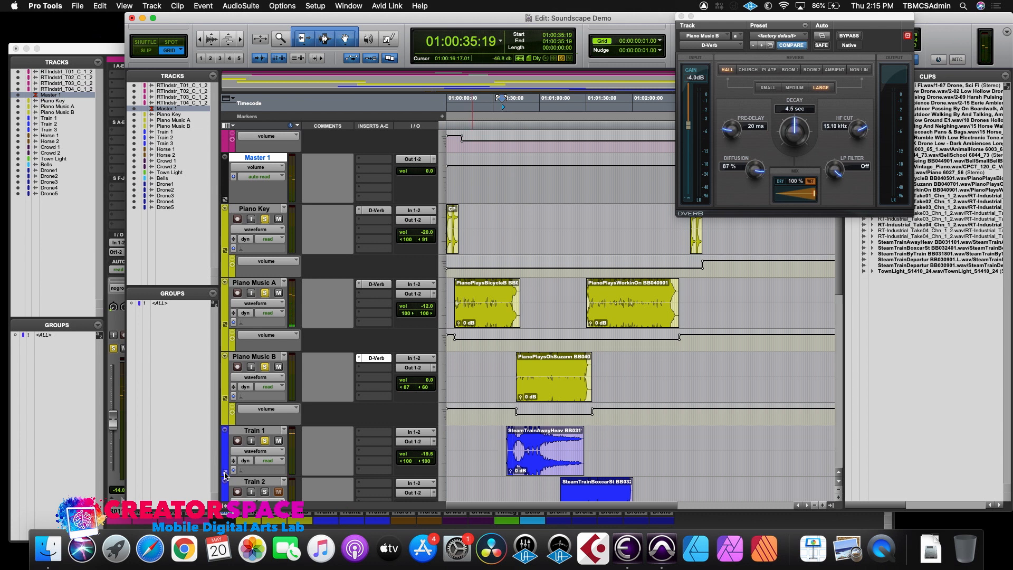
- Show Train 1's volume lane, lower the automation across its clip to -35.5 dB, and play from just before the clip
{"action": "scroll", "coordinate": [418, 458], "scroll_direction": "down", "scroll_amount": 5}
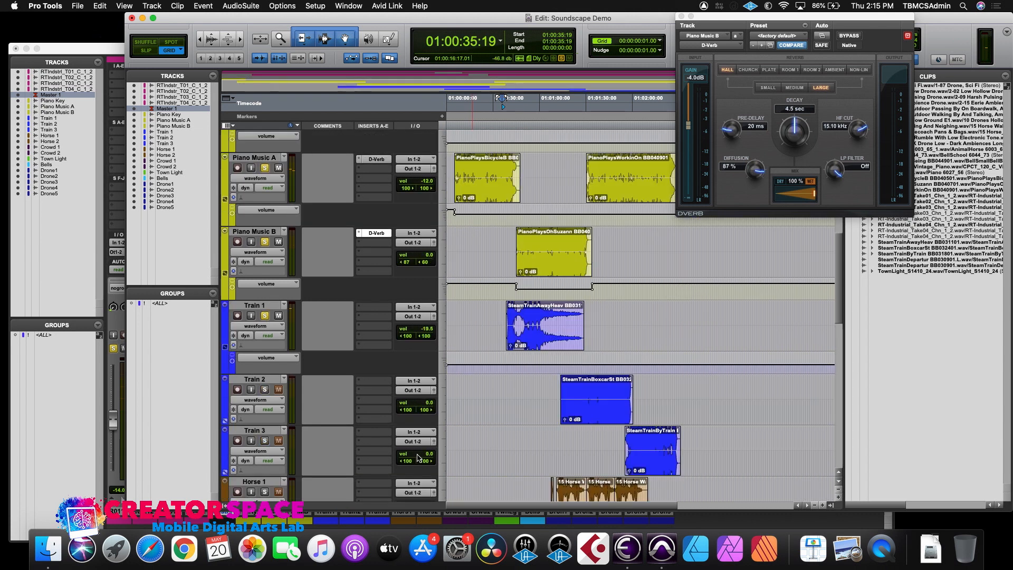
{"action": "left_click", "coordinate": [530, 344]}
{"action": "left_click_drag", "start_coordinate": [533, 365], "coordinate": [534, 369]}
{"action": "left_click", "coordinate": [500, 314]}
{"action": "key", "text": "space"}
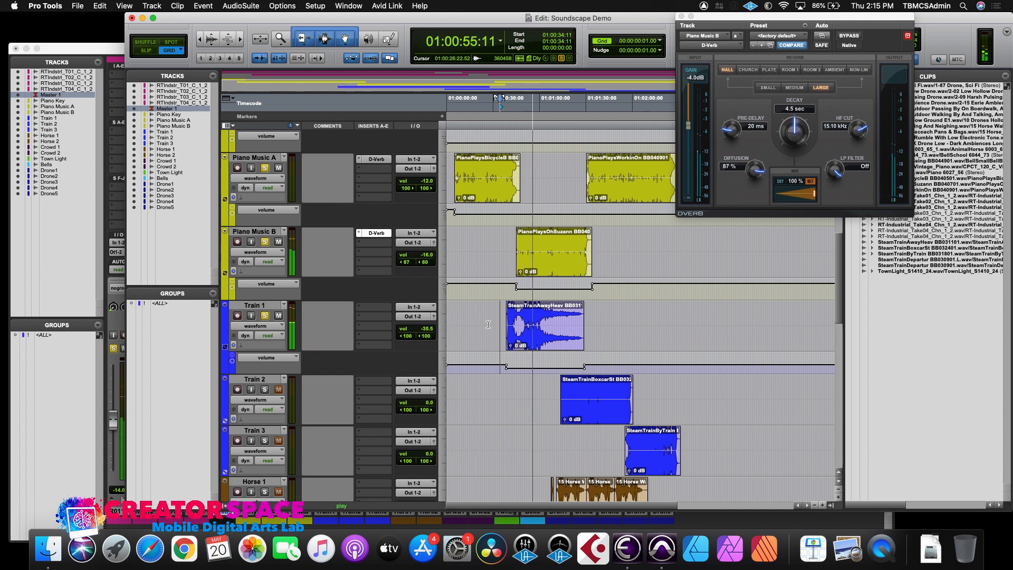
{"action": "key", "text": "space"}
- Move the Train 1 clip earlier to start at 01:00:23:13 and play the session from just before it
{"action": "left_click_drag", "start_coordinate": [561, 340], "coordinate": [538, 341]}
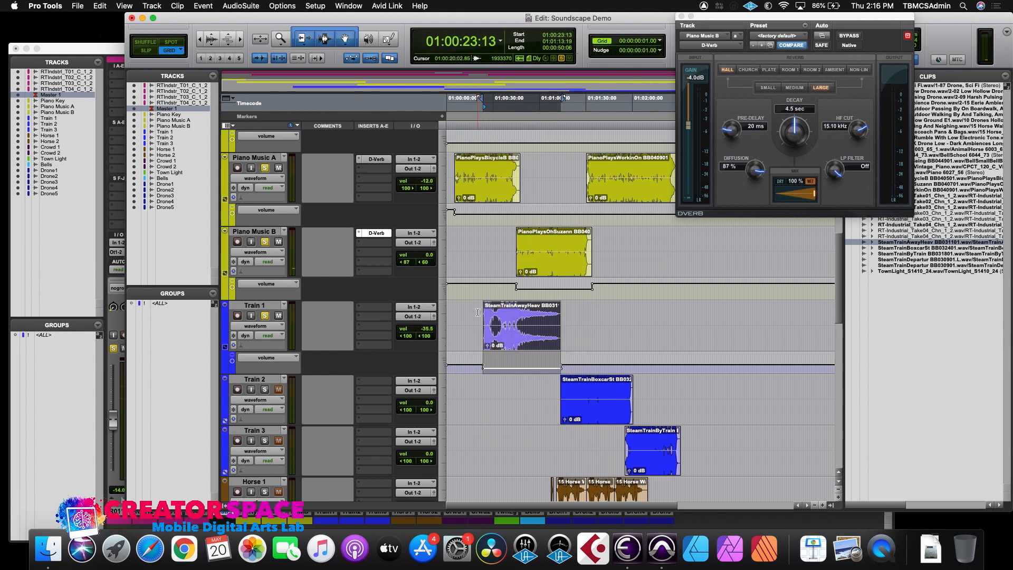
{"action": "left_click", "coordinate": [474, 306]}
{"action": "key", "text": "space"}
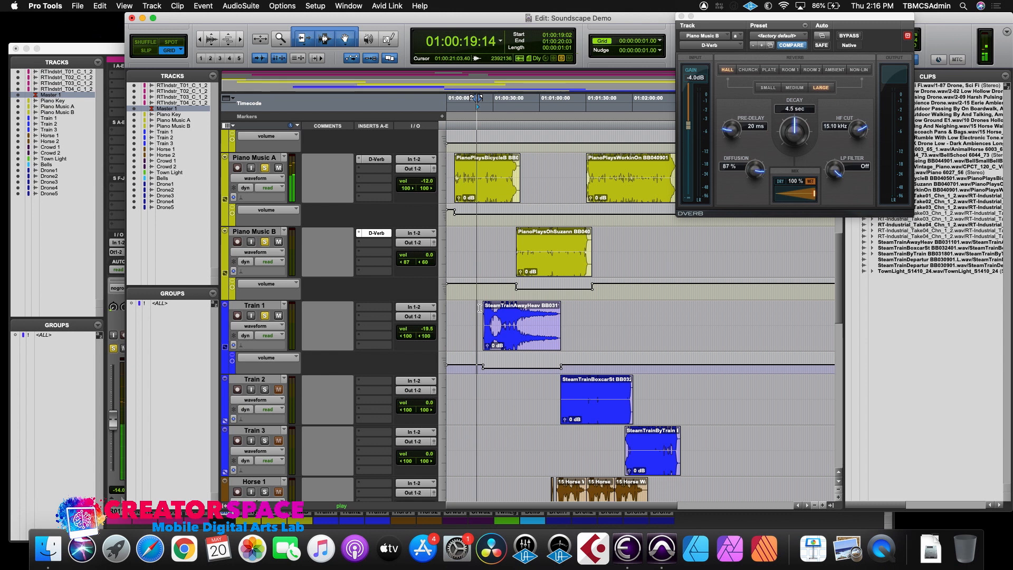
{"action": "left_click", "coordinate": [479, 307]}
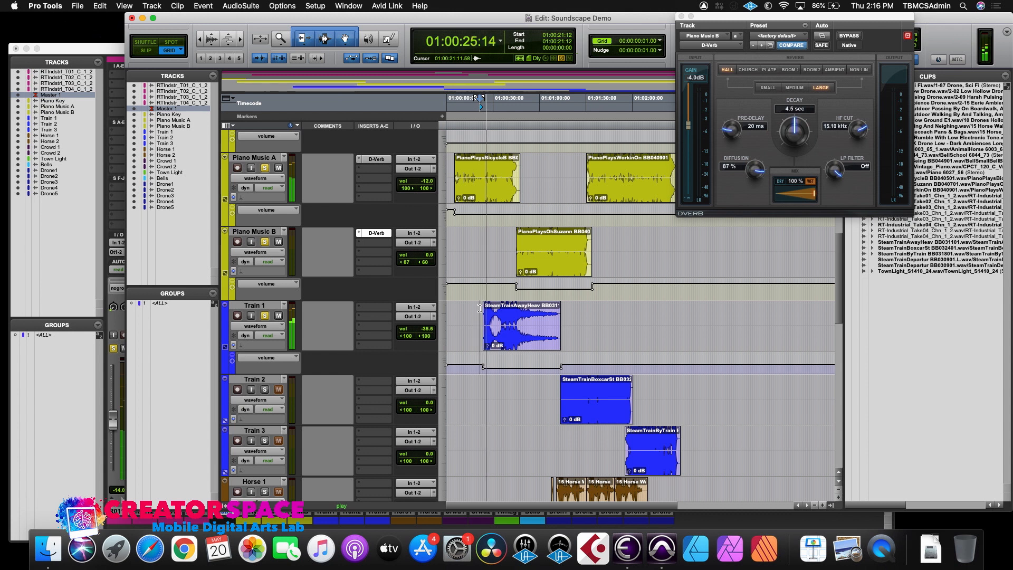
{"action": "key", "text": "space"}
- Move the Train 1 clip further back, close to the start of the first Piano Music A clip, and play from 01:00:09:05
{"action": "left_click_drag", "start_coordinate": [513, 336], "coordinate": [493, 336]}
{"action": "left_click", "coordinate": [461, 311]}
{"action": "key", "text": "space"}
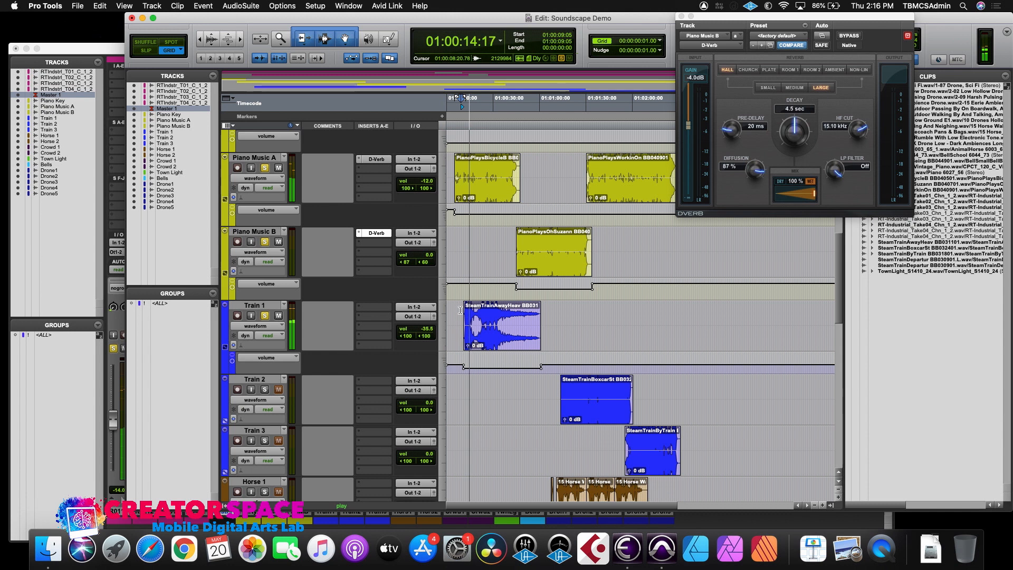
- Stop playback, solo Train 2 and set its left-channel pan to 53 in the Mix window
{"action": "key", "text": "space"}
{"action": "left_click", "coordinate": [88, 51]}
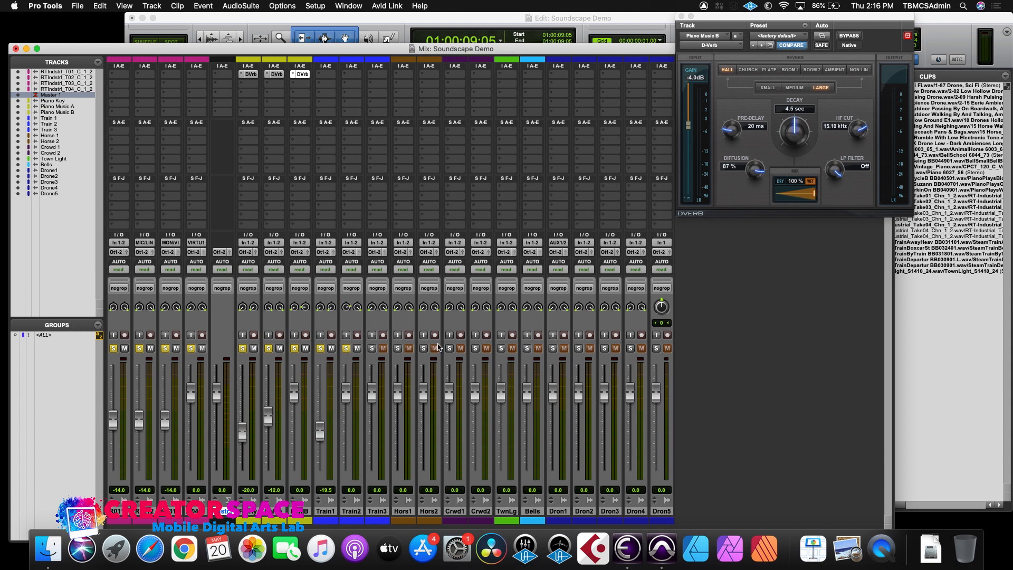
{"action": "left_click", "coordinate": [393, 25]}
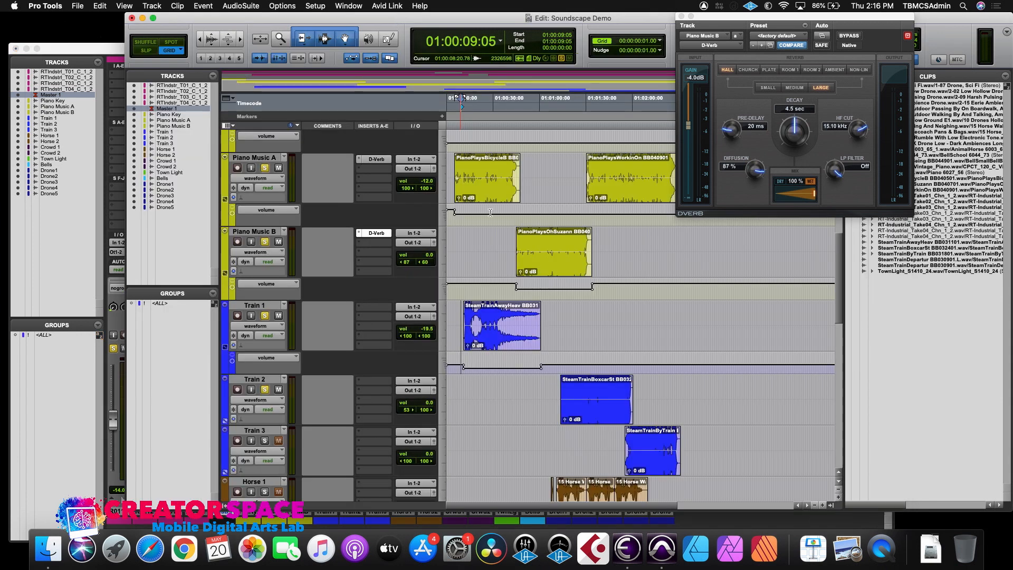
- Move the Train 2 clip earlier to start at 01:00:51:21 and lower its volume automation across the clip to -24.0 dB
{"action": "left_click_drag", "start_coordinate": [587, 417], "coordinate": [552, 415]}
{"action": "left_click", "coordinate": [223, 422]}
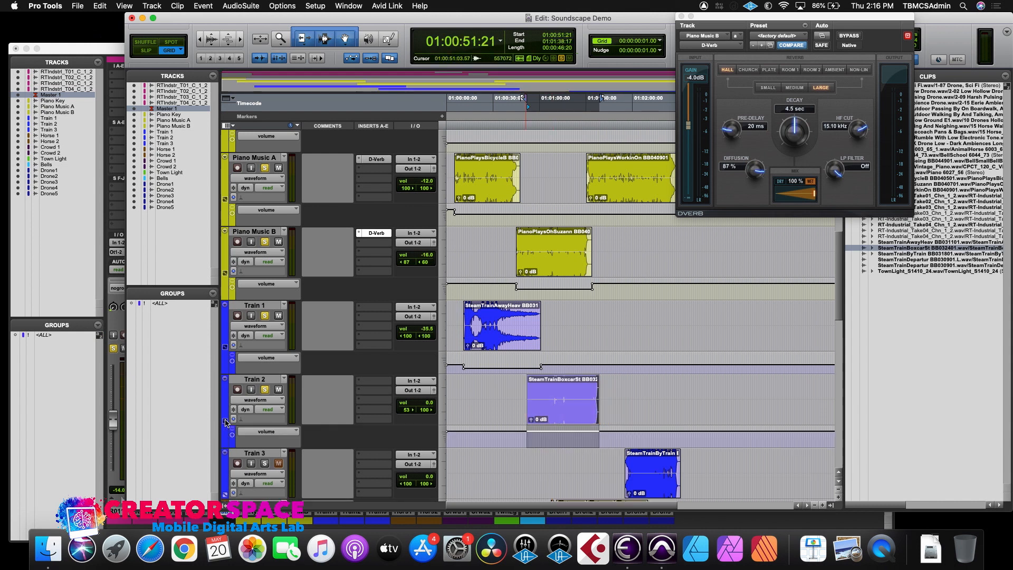
{"action": "left_click_drag", "start_coordinate": [566, 427], "coordinate": [566, 434]}
- Play the session from 01:00:49:11, just before the Train 2 clip, to check its level
{"action": "left_click", "coordinate": [523, 392]}
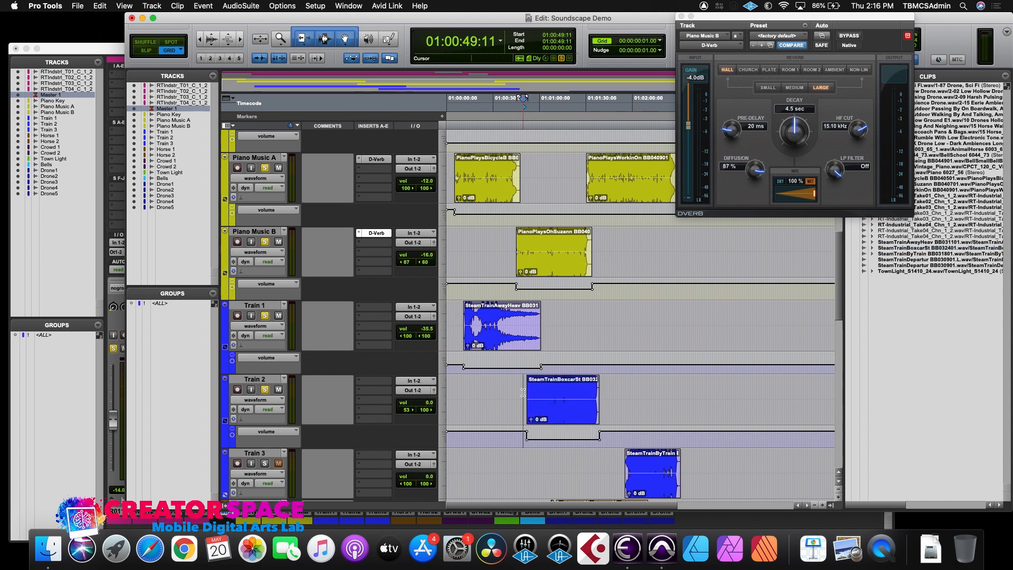
{"action": "key", "text": "space"}
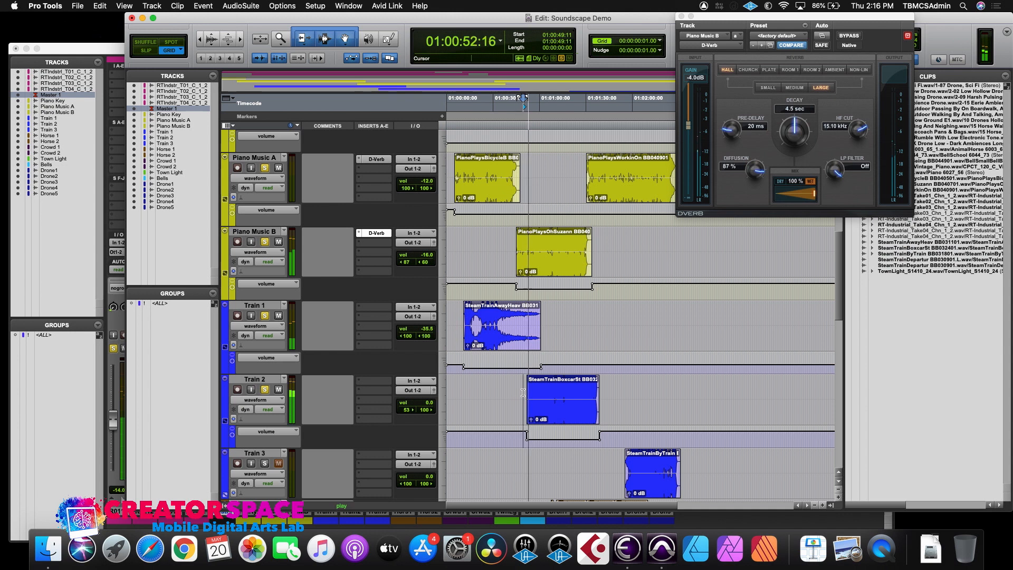
{"action": "key", "text": "space"}
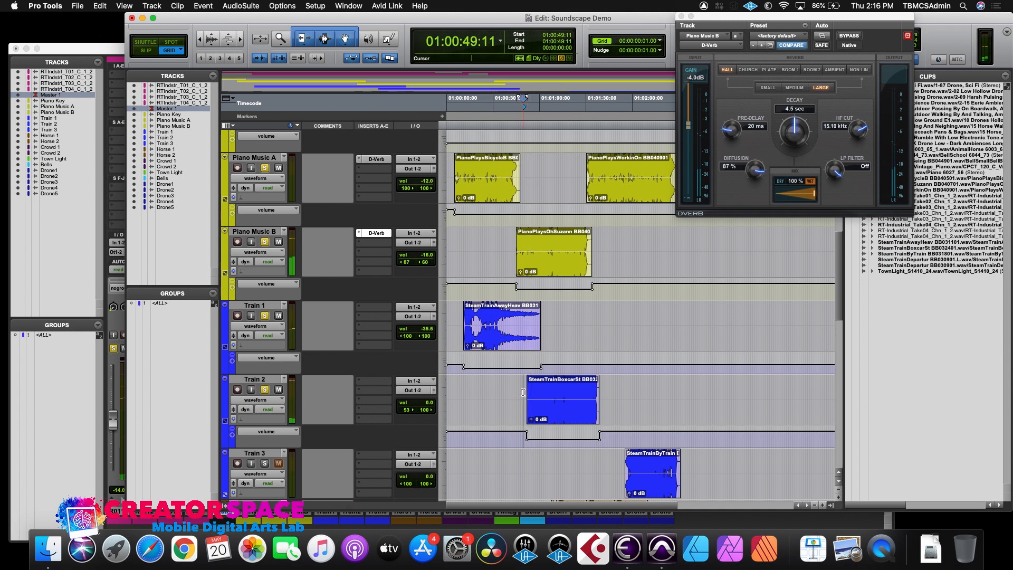
- Add a fade-in and a fade-out to the Train 2 clip and play the session from 01:00:50:03
{"action": "left_click_drag", "start_coordinate": [529, 379], "coordinate": [586, 380]}
{"action": "left_click", "coordinate": [525, 379]}
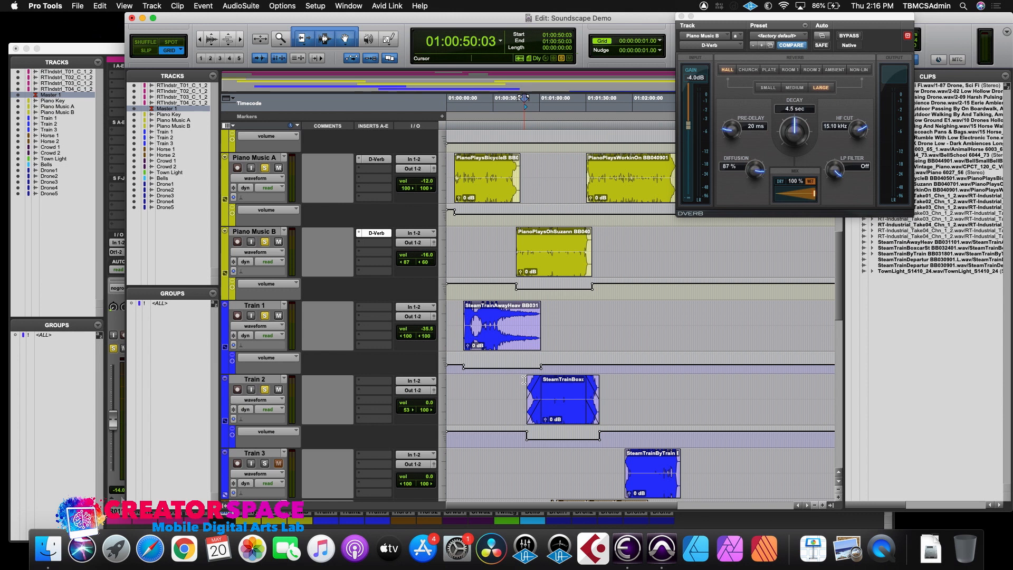
{"action": "key", "text": "space"}
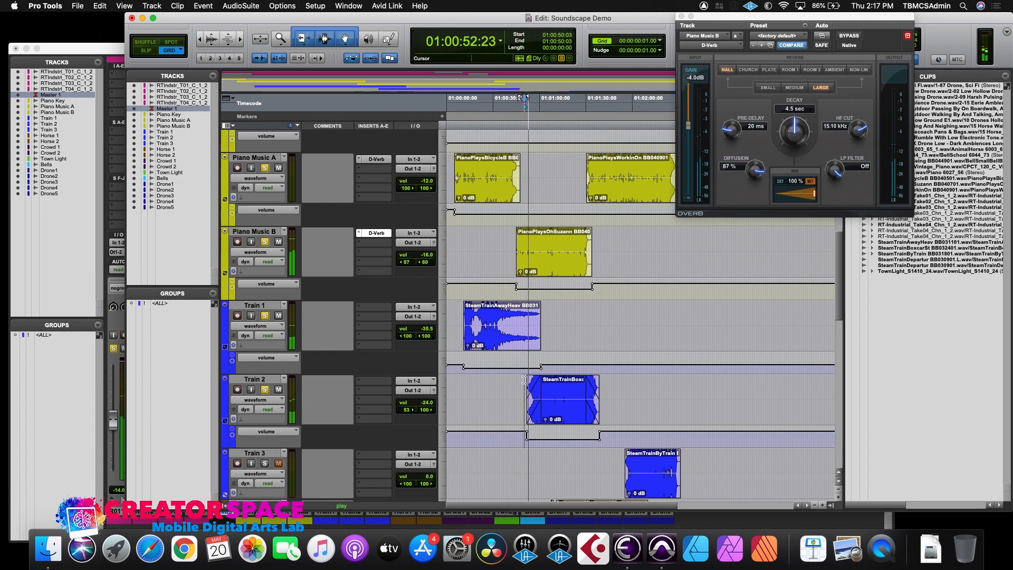
{"action": "scroll", "coordinate": [524, 380], "scroll_direction": "down", "scroll_amount": 5}
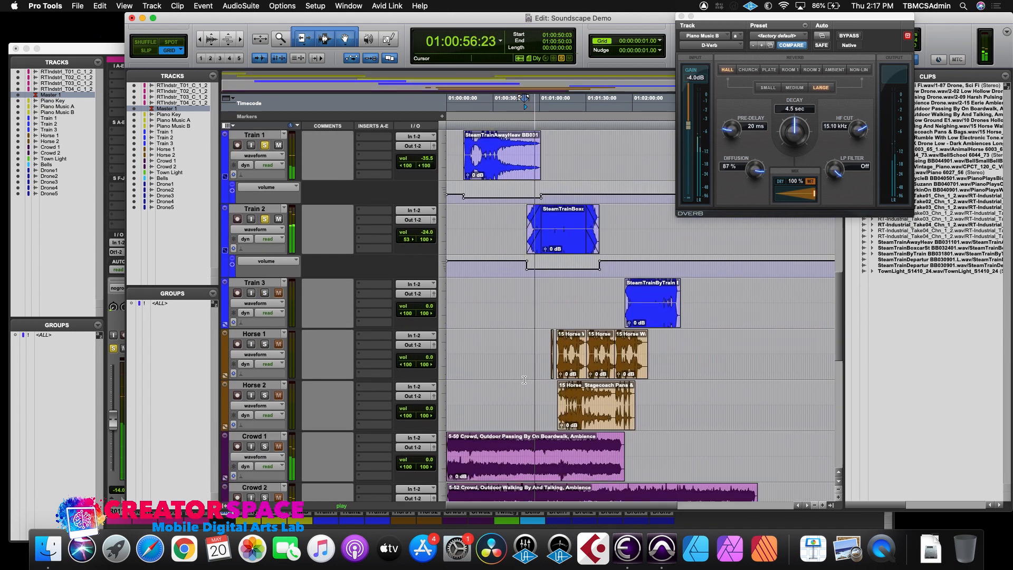
{"action": "scroll", "coordinate": [524, 380], "scroll_direction": "up", "scroll_amount": 3}
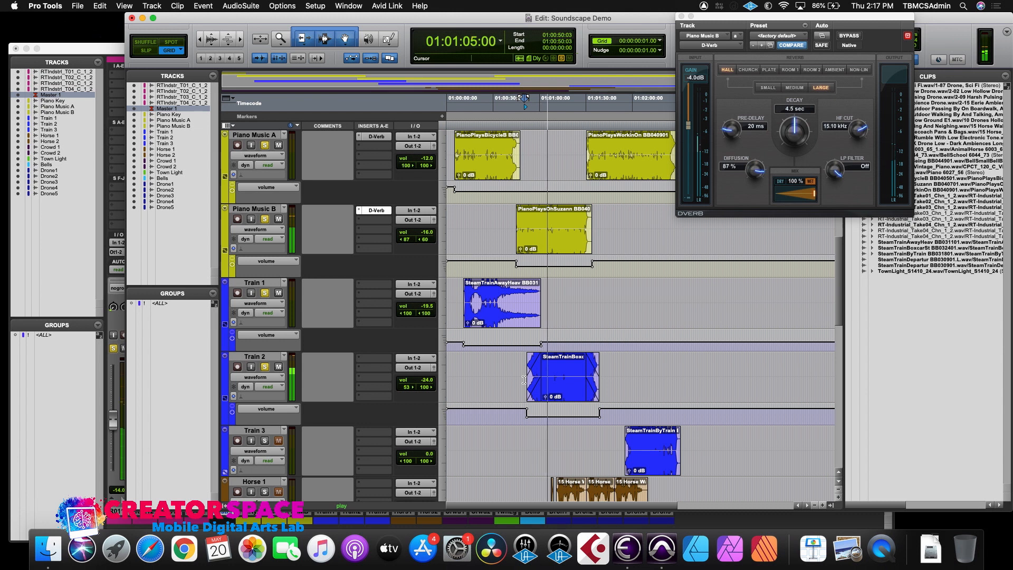
{"action": "key", "text": "space"}
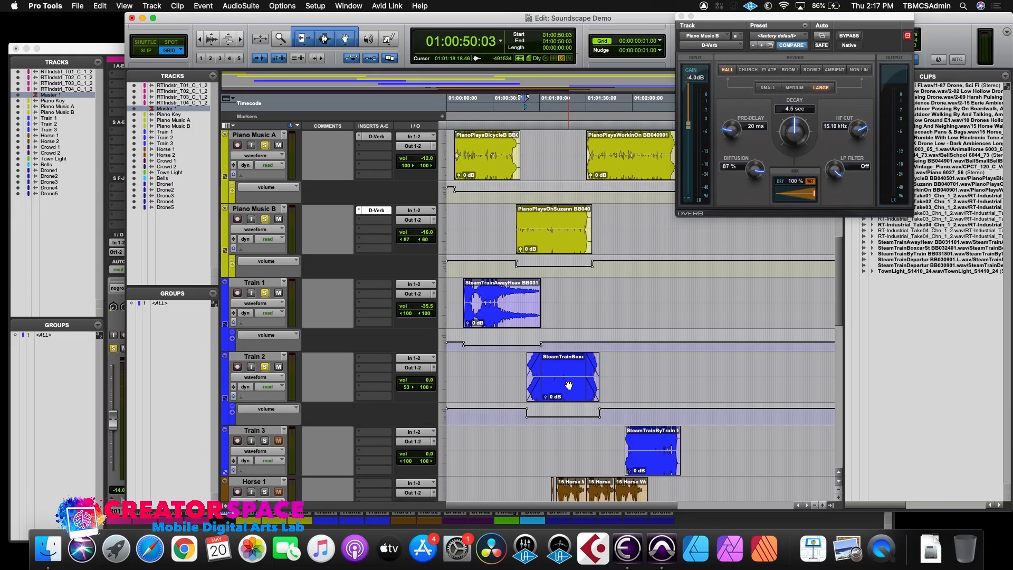
- Lower Train 2's volume automation across its clip to -30.0 dB and play the session from 01:00:48:10
{"action": "left_click", "coordinate": [568, 385]}
{"action": "left_click_drag", "start_coordinate": [572, 406], "coordinate": [571, 415]}
{"action": "left_click", "coordinate": [521, 368]}
{"action": "key", "text": "space"}
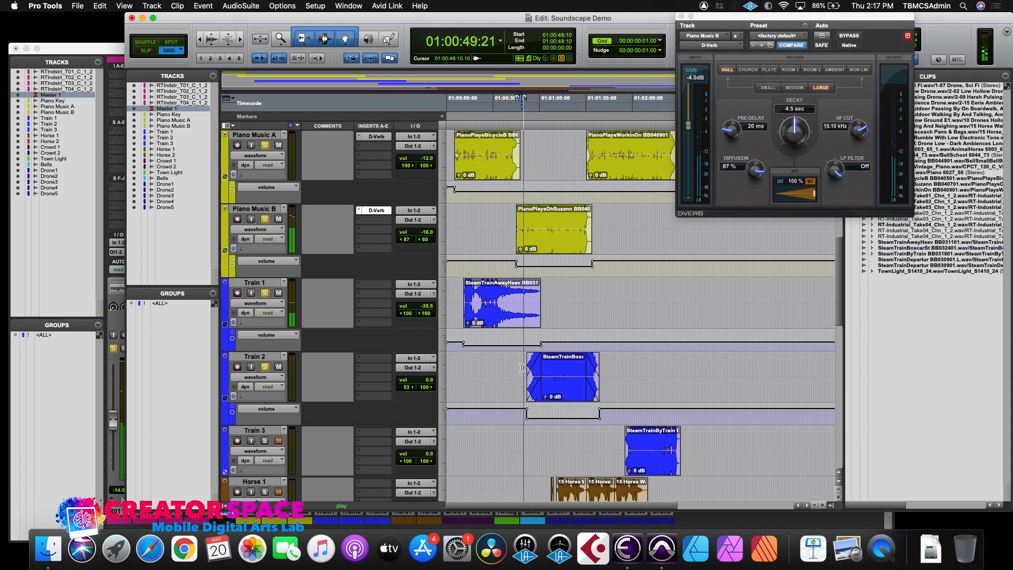
{"action": "scroll", "coordinate": [517, 364], "scroll_direction": "down", "scroll_amount": 5}
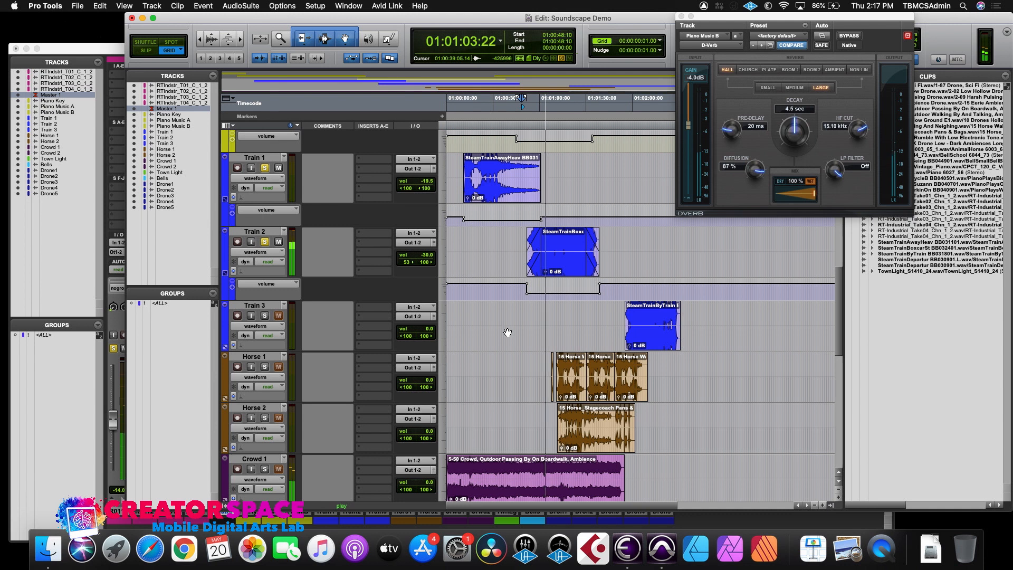
{"action": "scroll", "coordinate": [506, 332], "scroll_direction": "down", "scroll_amount": 10}
{"action": "scroll", "coordinate": [506, 331], "scroll_direction": "up", "scroll_amount": 20}
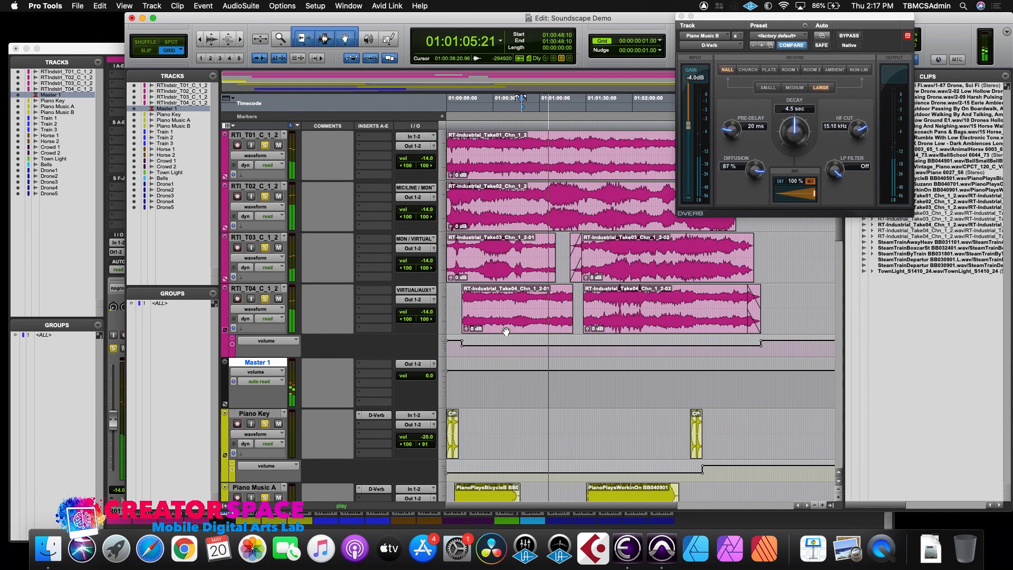
{"action": "scroll", "coordinate": [506, 331], "scroll_direction": "down", "scroll_amount": 6}
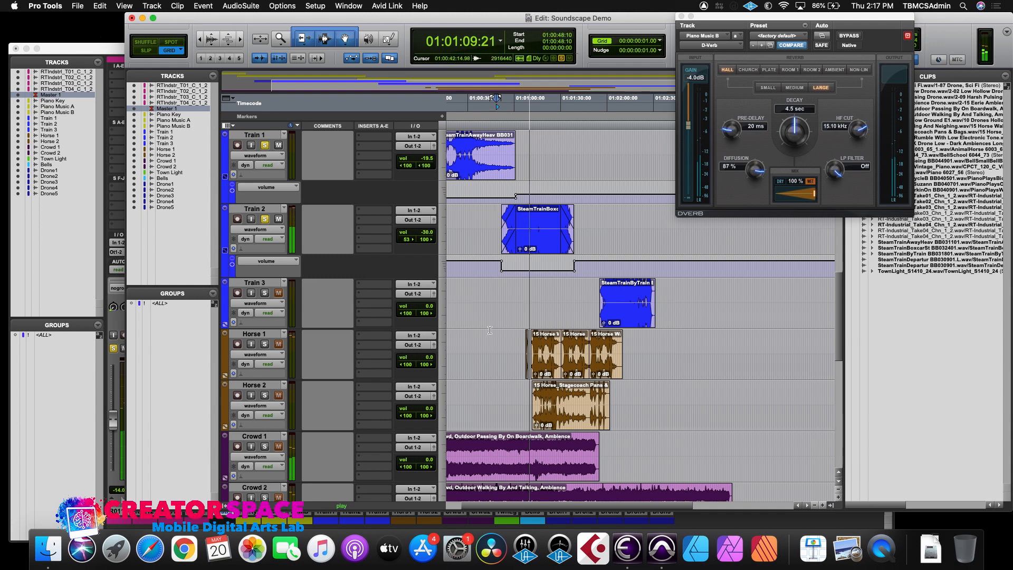
{"action": "key", "text": "space"}
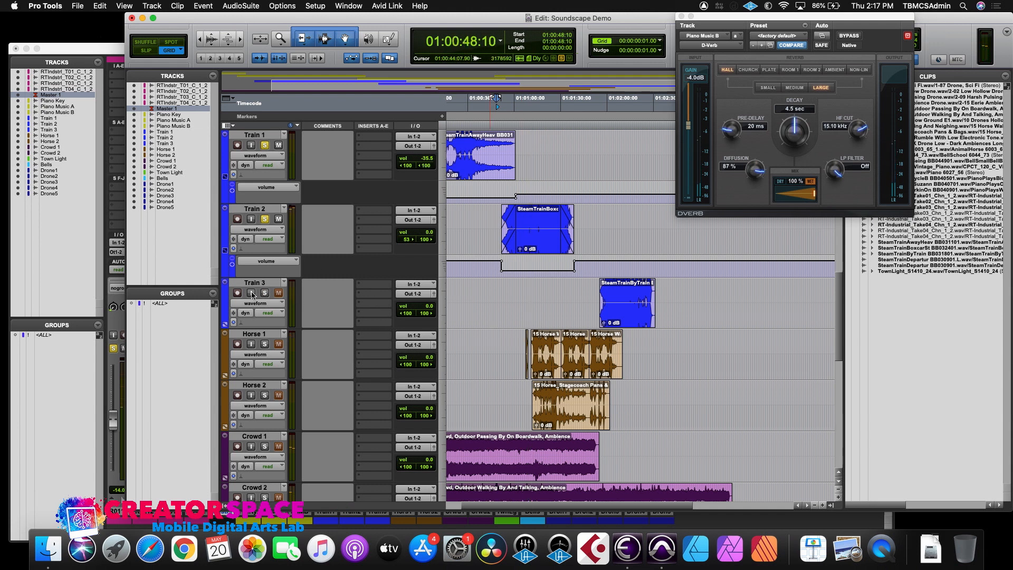
- Solo Train 3, move its clip to start at 01:01:32:02 and lower its volume automation across the clip to -24.0 dB
{"action": "left_click", "coordinate": [225, 324]}
{"action": "mouse_move", "coordinate": [605, 324]}
{"action": "left_mouse_down"}
{"action": "mouse_move", "coordinate": [587, 313]}
{"action": "mouse_move", "coordinate": [598, 343]}
{"action": "left_mouse_up"}
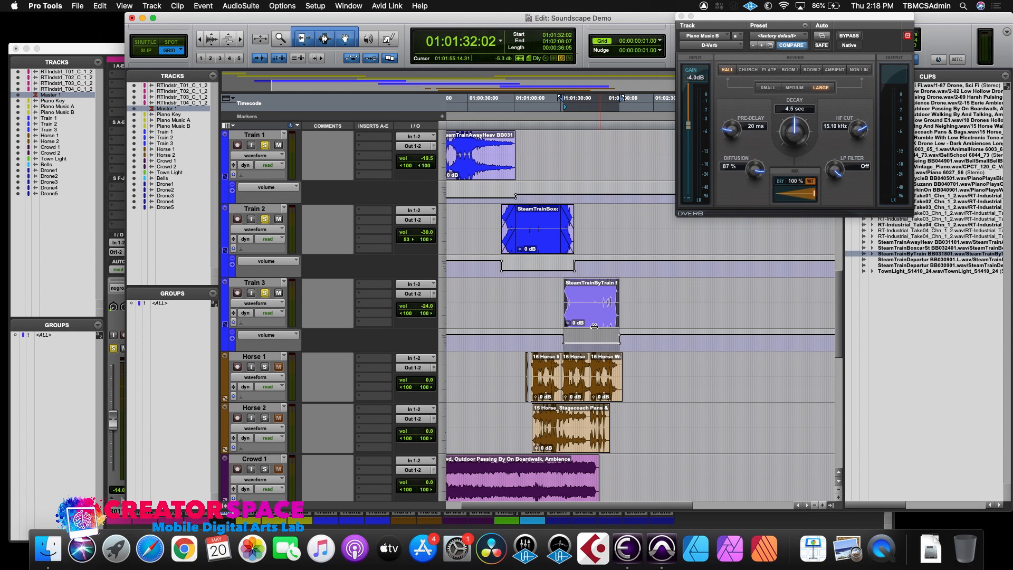
- Set Train 2's left pan to 54 and Train 3's right pan to 47 in the Mix window, and play from 01:01:25:06
{"action": "left_click", "coordinate": [103, 50]}
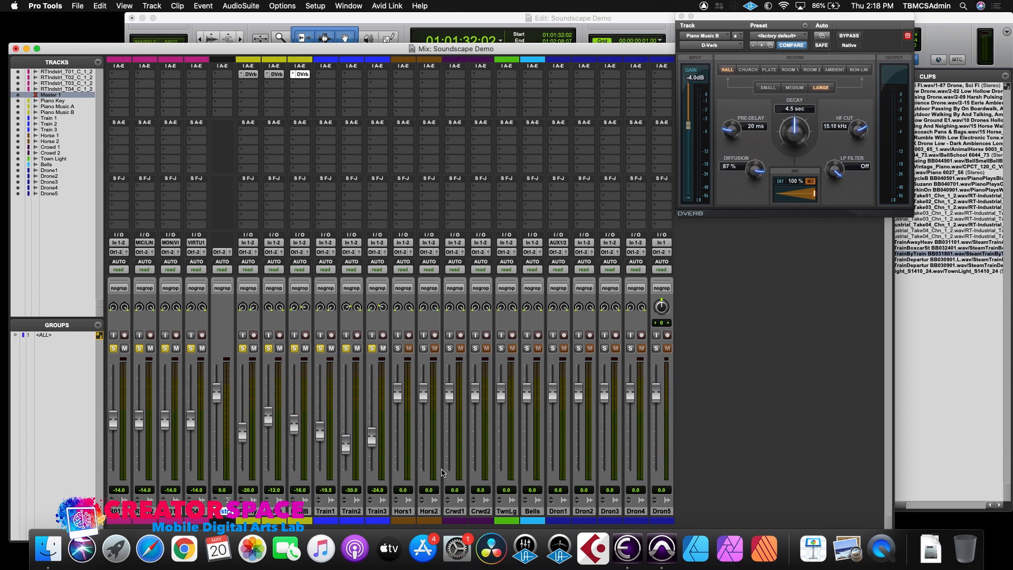
{"action": "left_click", "coordinate": [320, 21]}
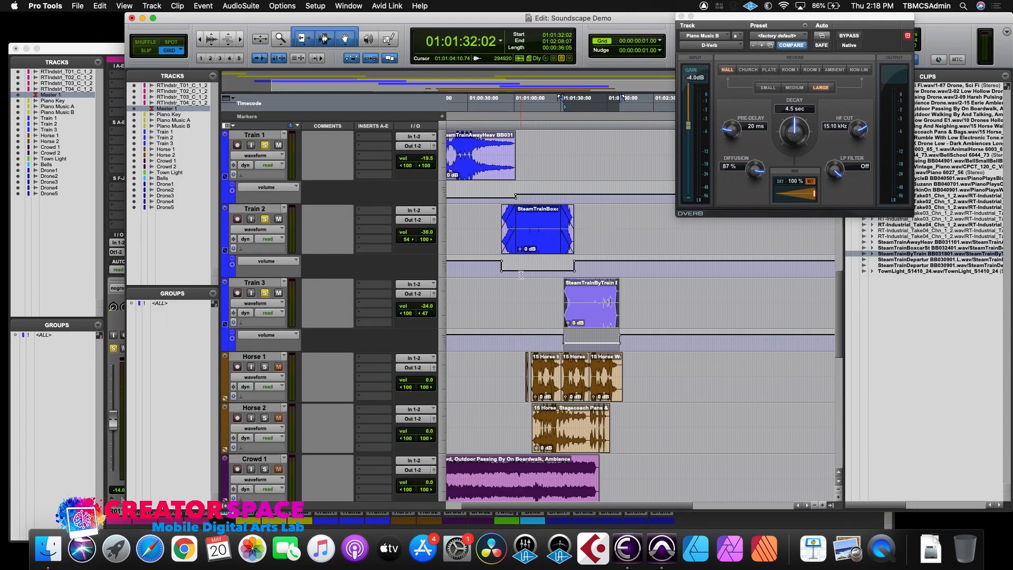
{"action": "left_click", "coordinate": [553, 288]}
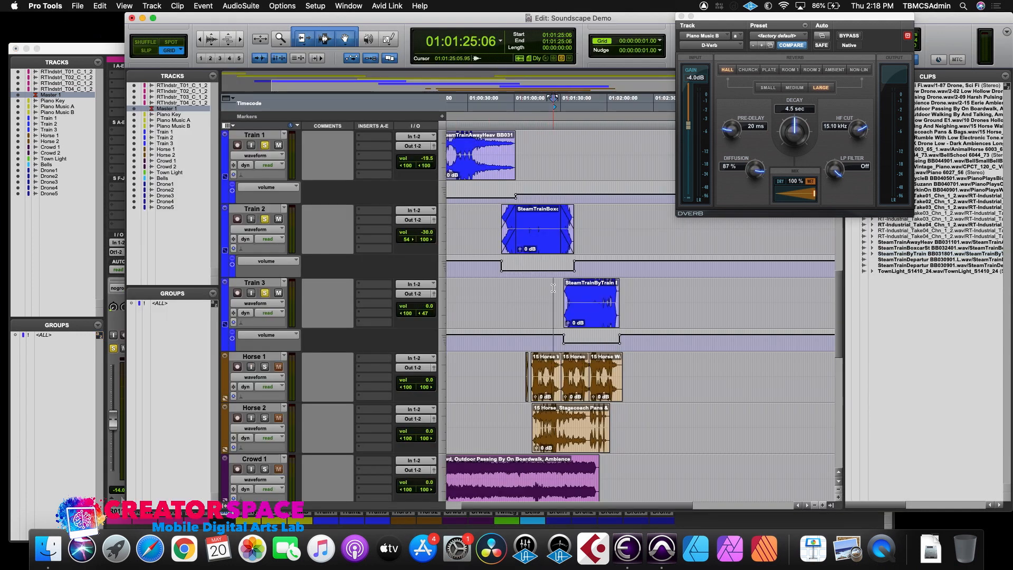
{"action": "key", "text": "space"}
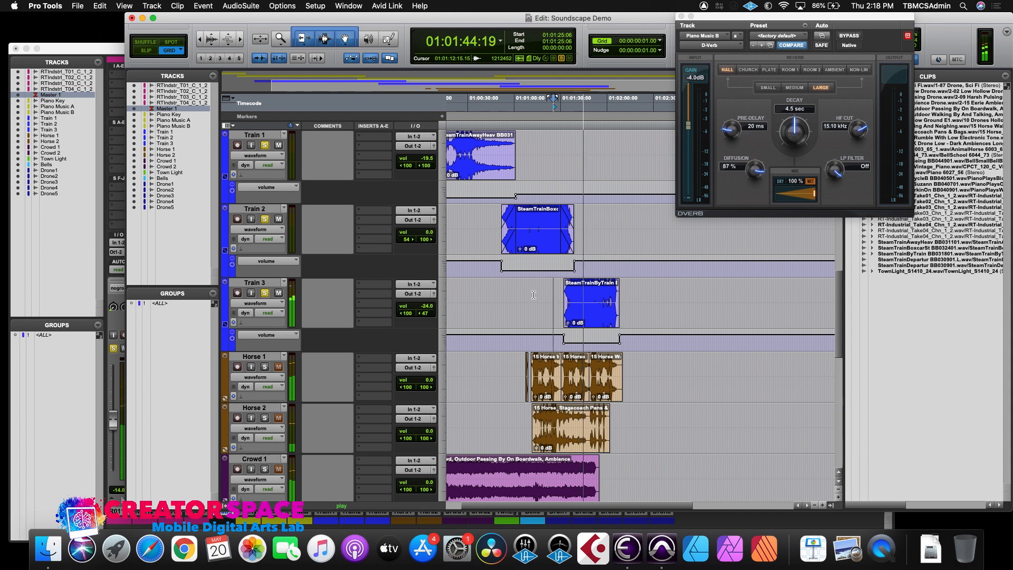
- Lower Train 3's volume automation across its clip to -30.0 dB
{"action": "left_click", "coordinate": [604, 320]}
{"action": "left_click", "coordinate": [596, 333]}
{"action": "left_click_drag", "start_coordinate": [597, 333], "coordinate": [597, 336]}
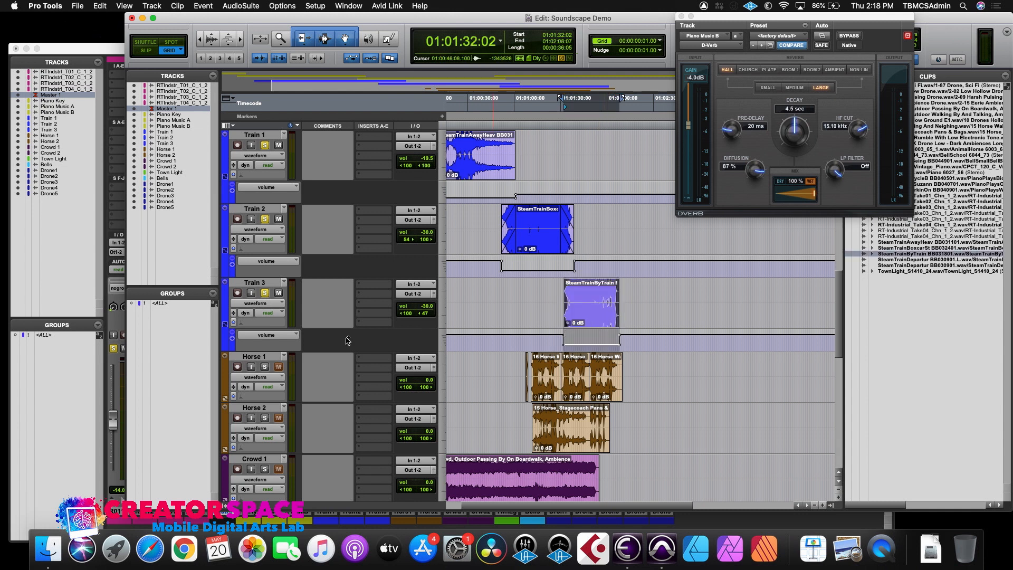
- Solo Horse 1, show its volume lane and lower the automation across all of its clips to -26.0 dB
{"action": "left_click", "coordinate": [264, 367]}
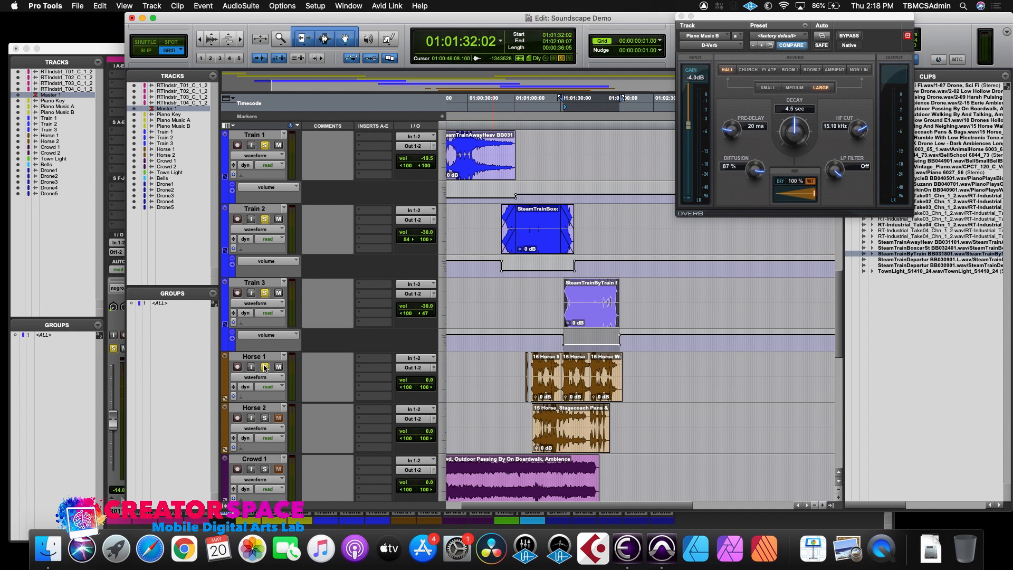
{"action": "left_click", "coordinate": [522, 364]}
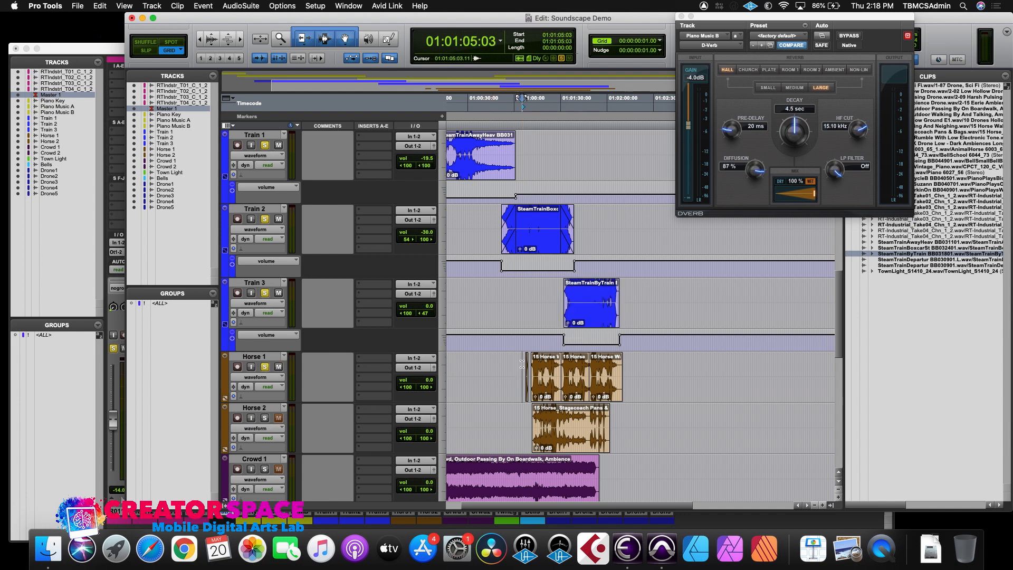
{"action": "left_click", "coordinate": [224, 398]}
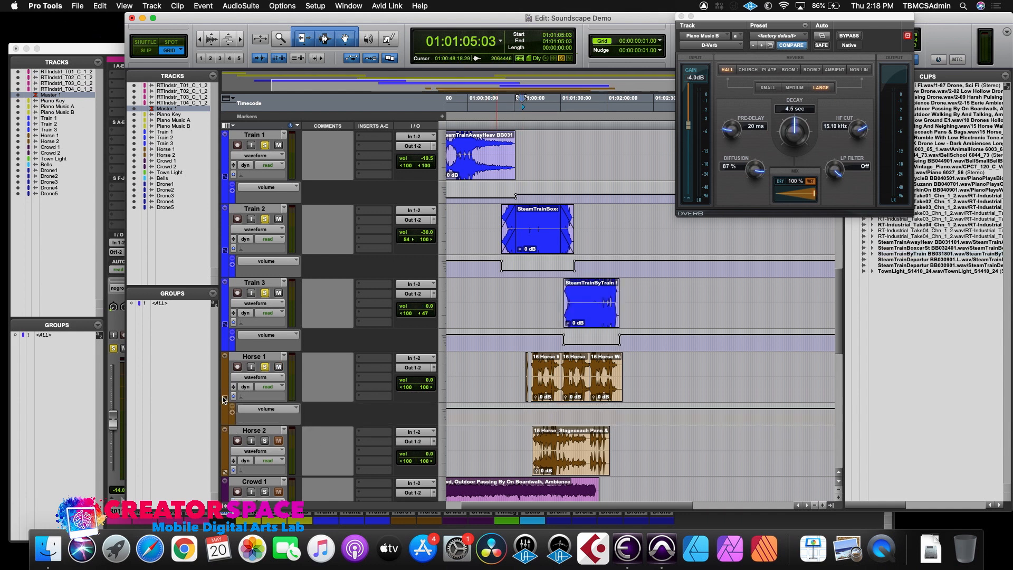
{"action": "left_click", "coordinate": [525, 384]}
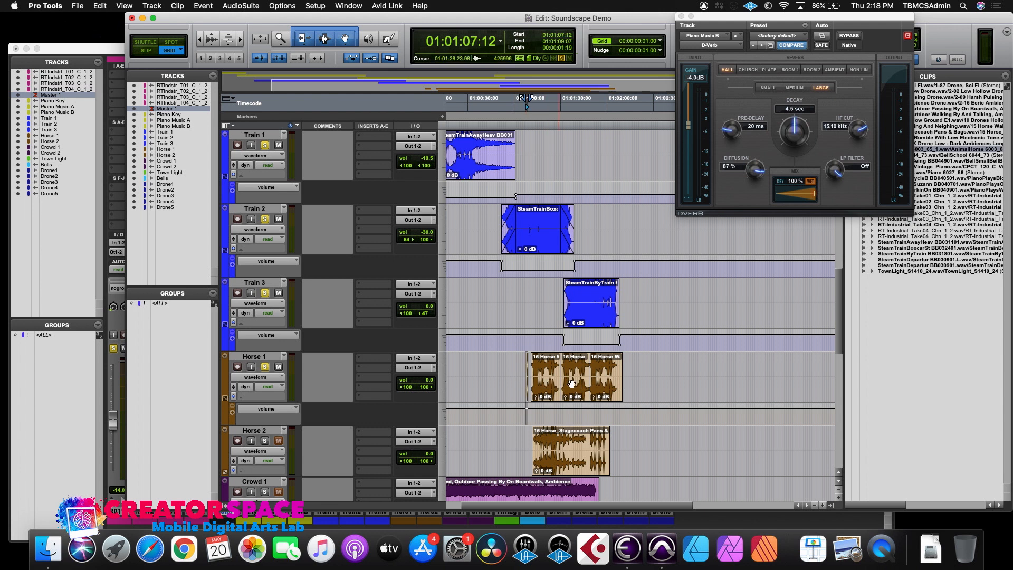
{"action": "left_click", "coordinate": [610, 390], "text": "shift"}
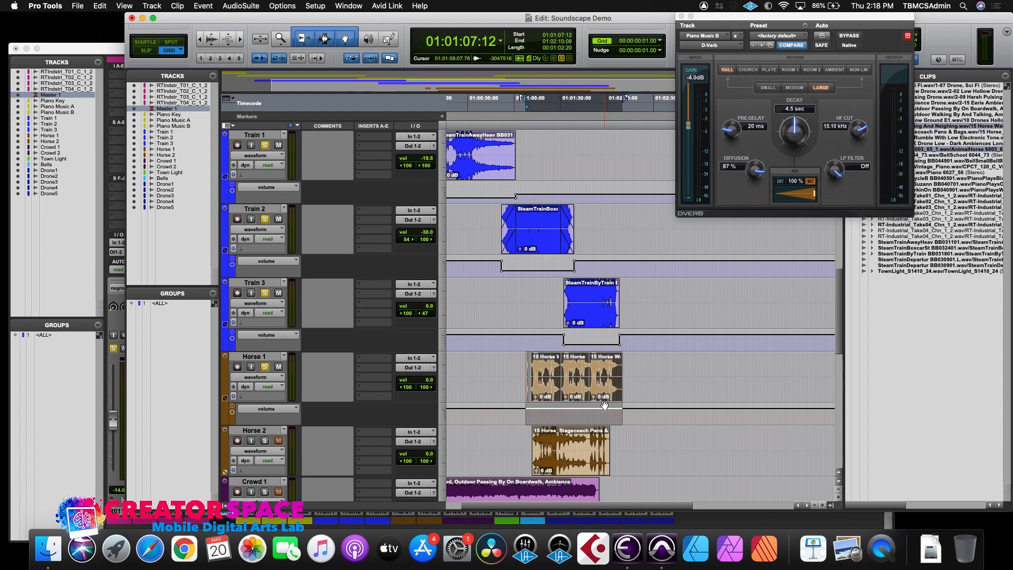
{"action": "left_click_drag", "start_coordinate": [604, 405], "coordinate": [605, 412]}
- Play the session from 01:01:06:04 to check the Horse 1 clips in the mix
{"action": "left_click", "coordinate": [524, 359]}
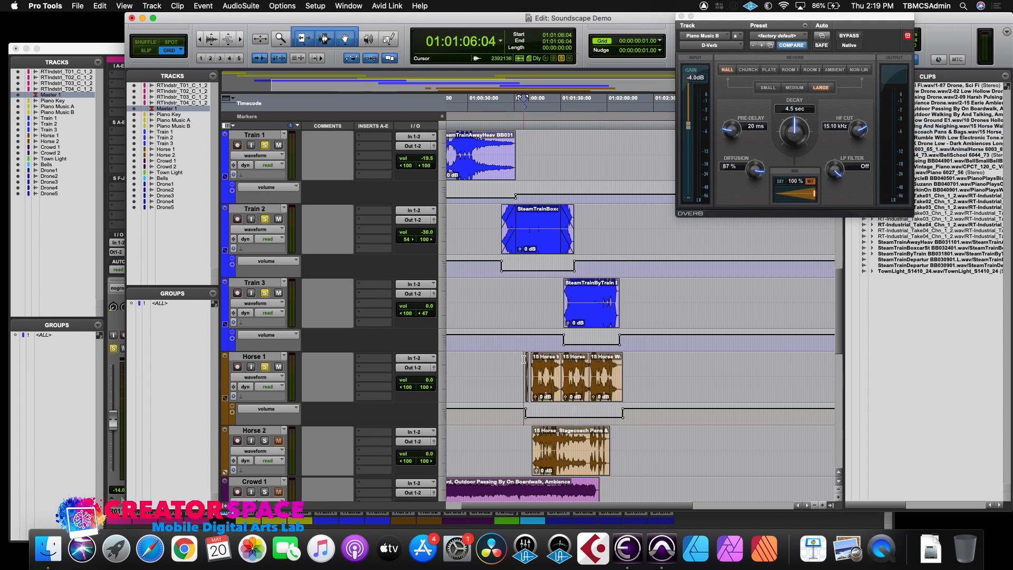
{"action": "key", "text": "space"}
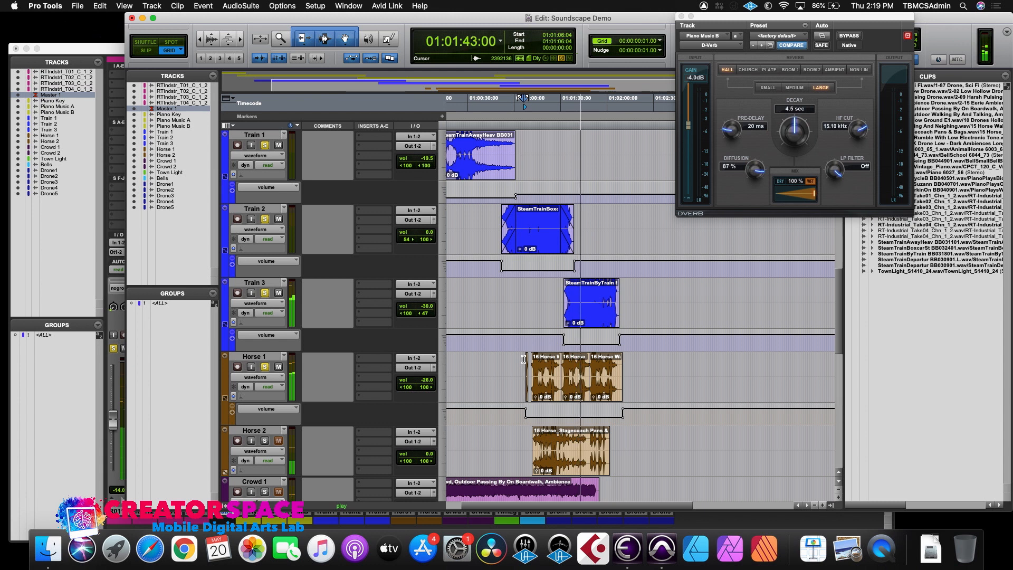
{"action": "key", "text": "space"}
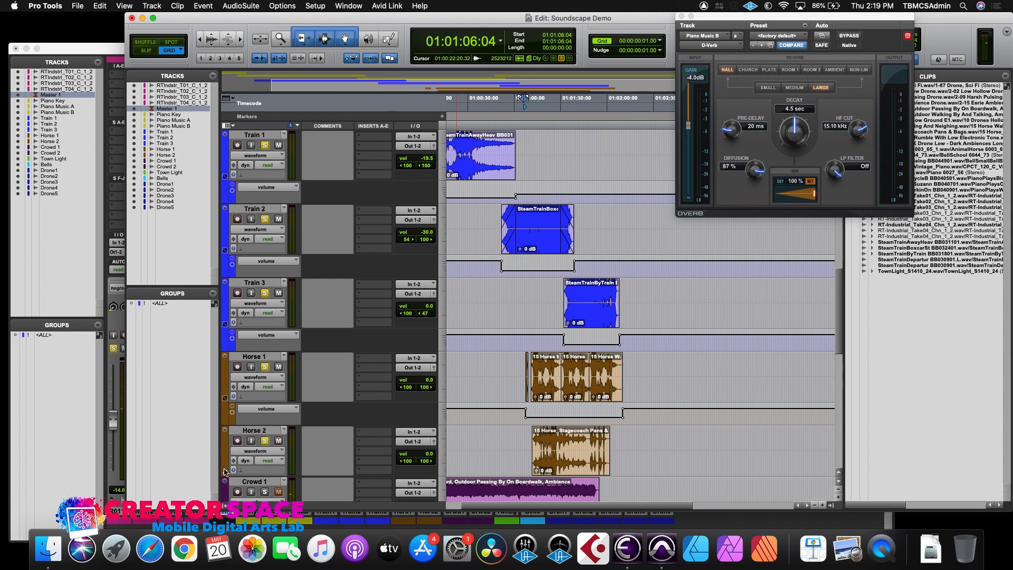
- Show Horse 2's volume lane, move its clip to start at 01:00:46:09 and lower the automation across it to -18.0 dB
{"action": "left_click", "coordinate": [225, 472]}
{"action": "scroll", "coordinate": [564, 422], "scroll_direction": "down", "scroll_amount": 5}
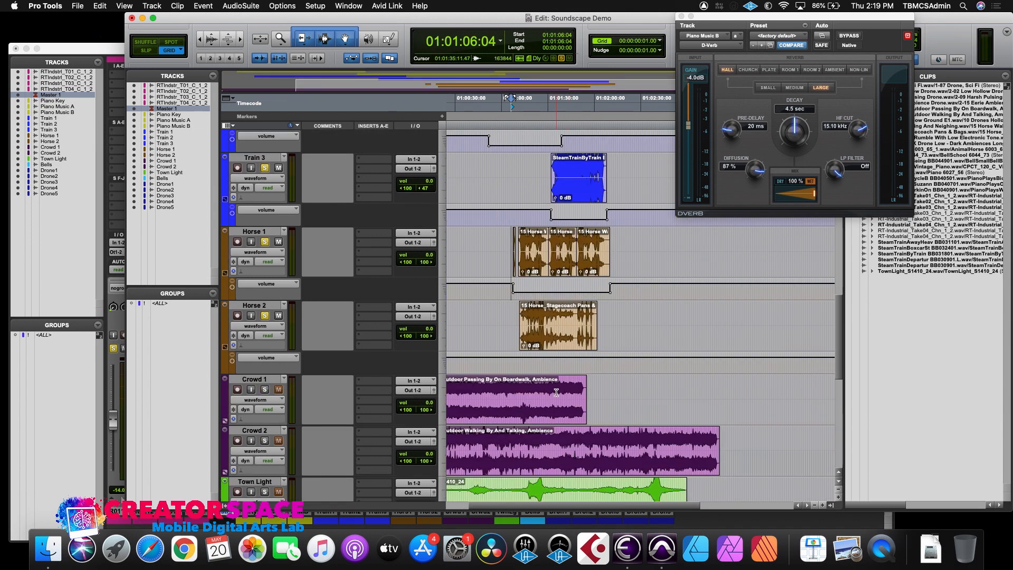
{"action": "left_click", "coordinate": [558, 349]}
{"action": "left_click_drag", "start_coordinate": [558, 352], "coordinate": [521, 338]}
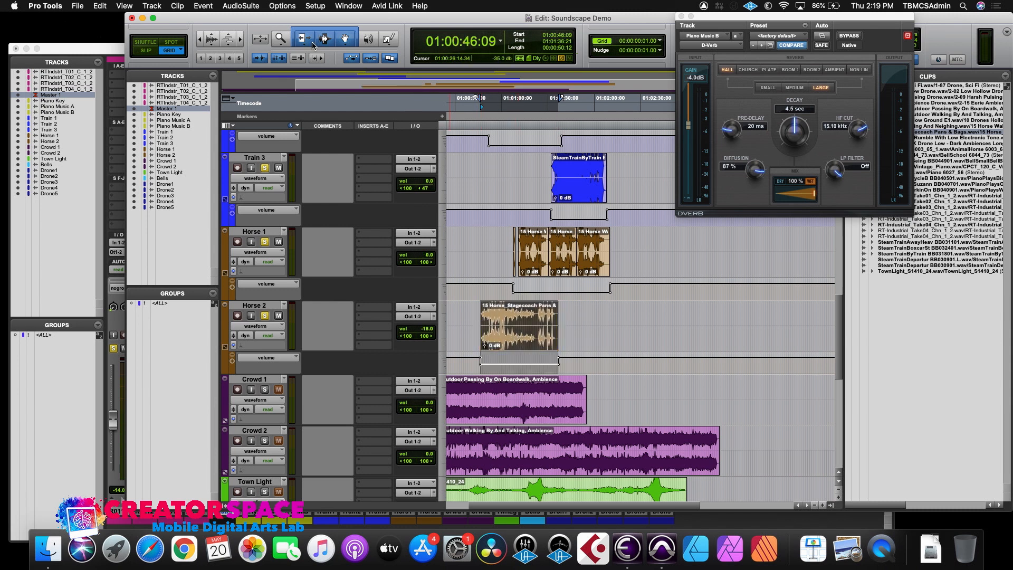
- Set Horse 1's left pan to 71 and Horse 2's right pan to 84 in the Mix window, and play from 01:00:44:08
{"action": "left_click", "coordinate": [76, 51]}
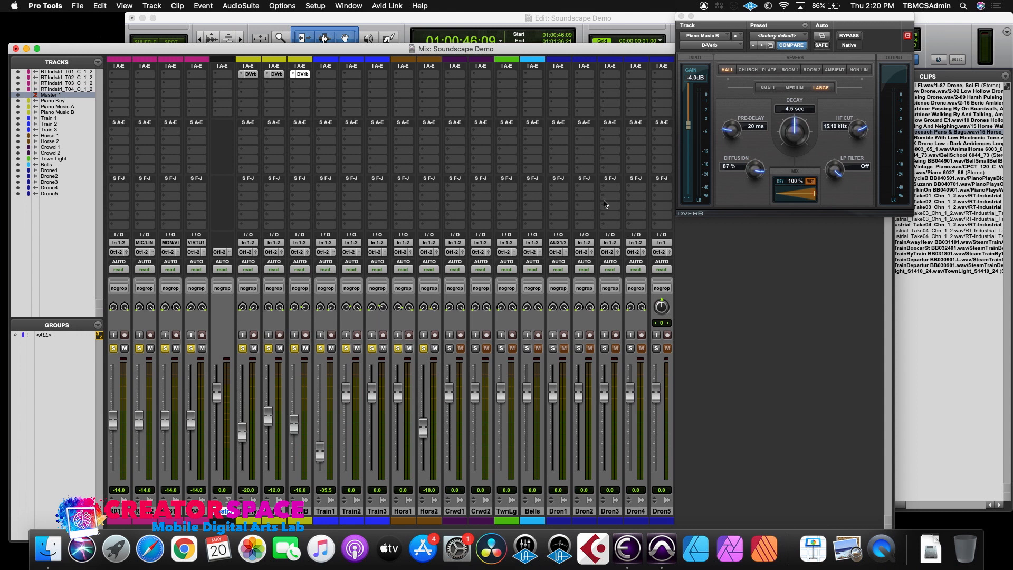
{"action": "left_click", "coordinate": [472, 22]}
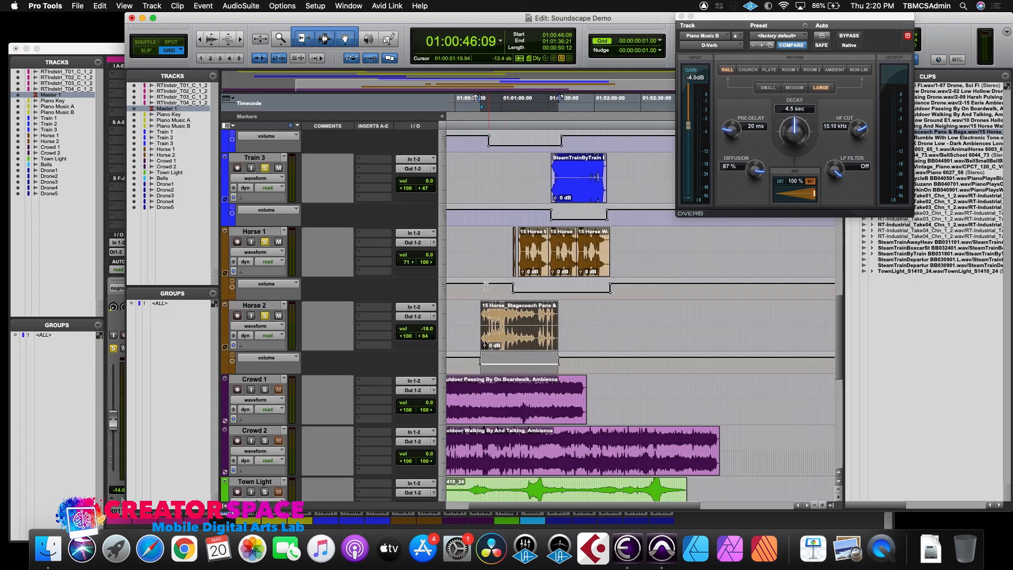
{"action": "left_click", "coordinate": [477, 306]}
{"action": "key", "text": "space"}
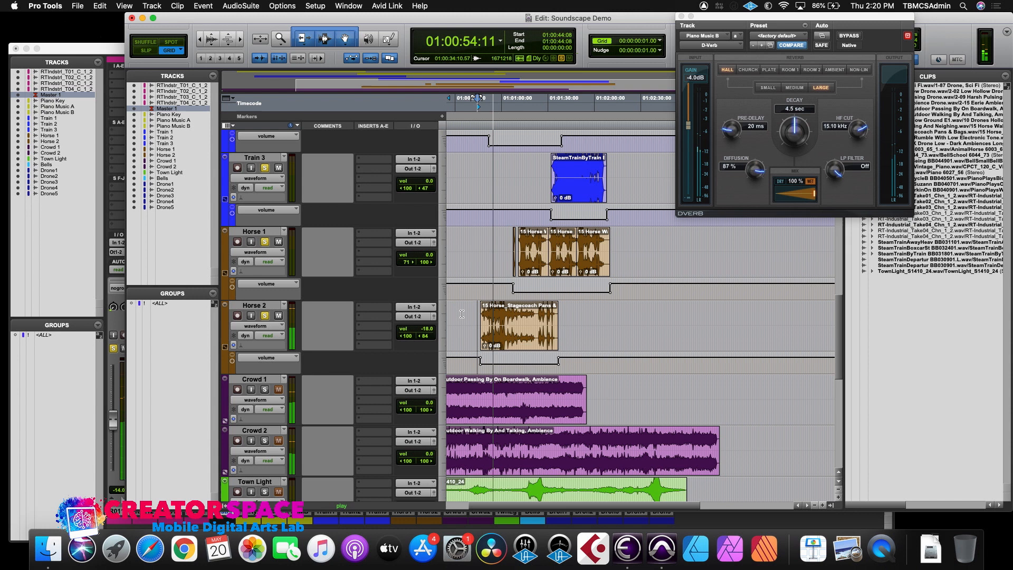
- Lower the volume automation across Horse 2's clip to -26.0 dB and place the playback cursor just before the clip
{"action": "key", "text": "space"}
{"action": "left_click", "coordinate": [510, 339]}
{"action": "left_click_drag", "start_coordinate": [511, 355], "coordinate": [512, 357]}
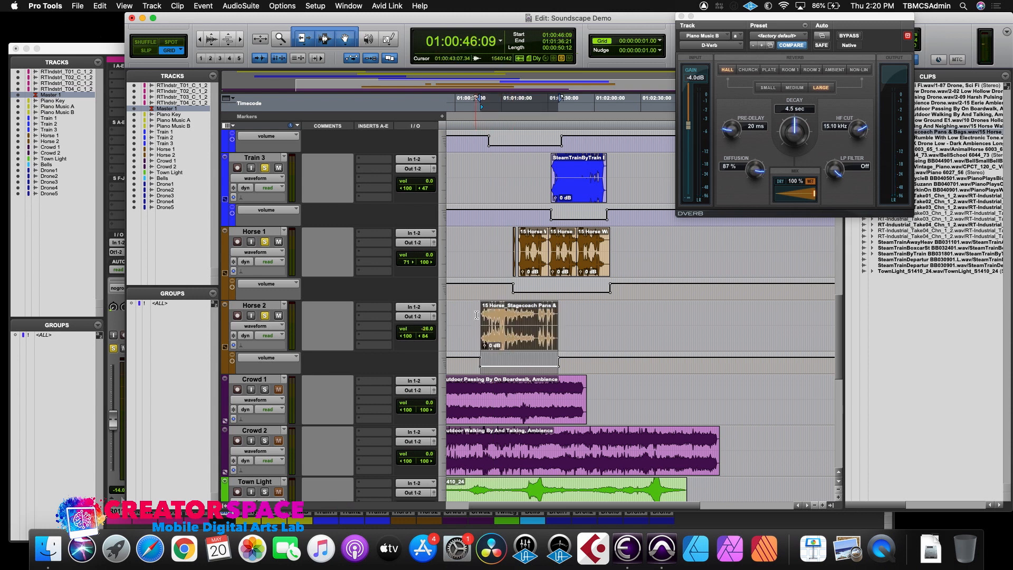
{"action": "left_click", "coordinate": [476, 315]}
- Solo Crowd 1, show its volume lane and lower the automation across its clip to -22.0 dB
{"action": "scroll", "coordinate": [474, 335], "scroll_direction": "down", "scroll_amount": 3}
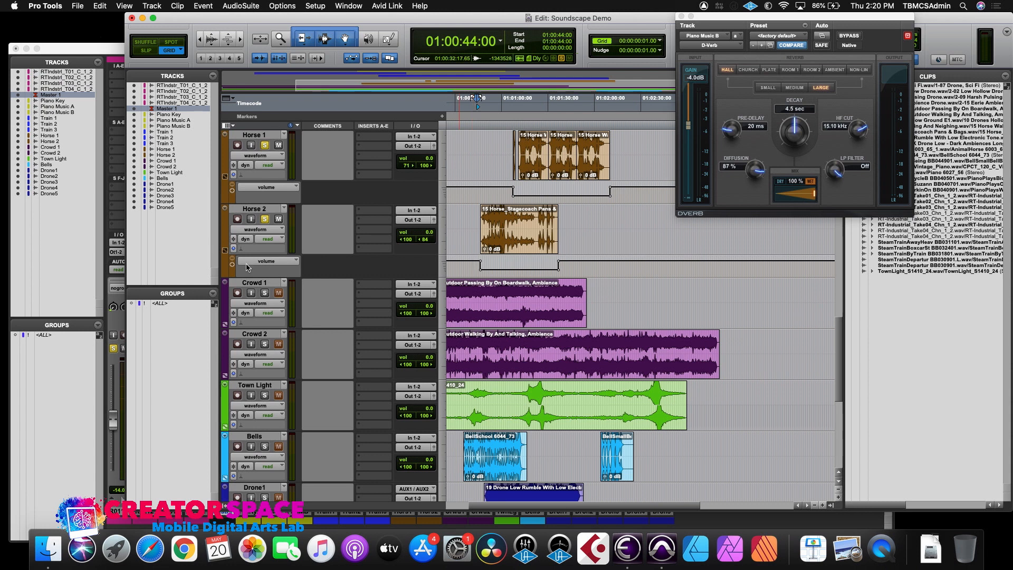
{"action": "left_click", "coordinate": [264, 293]}
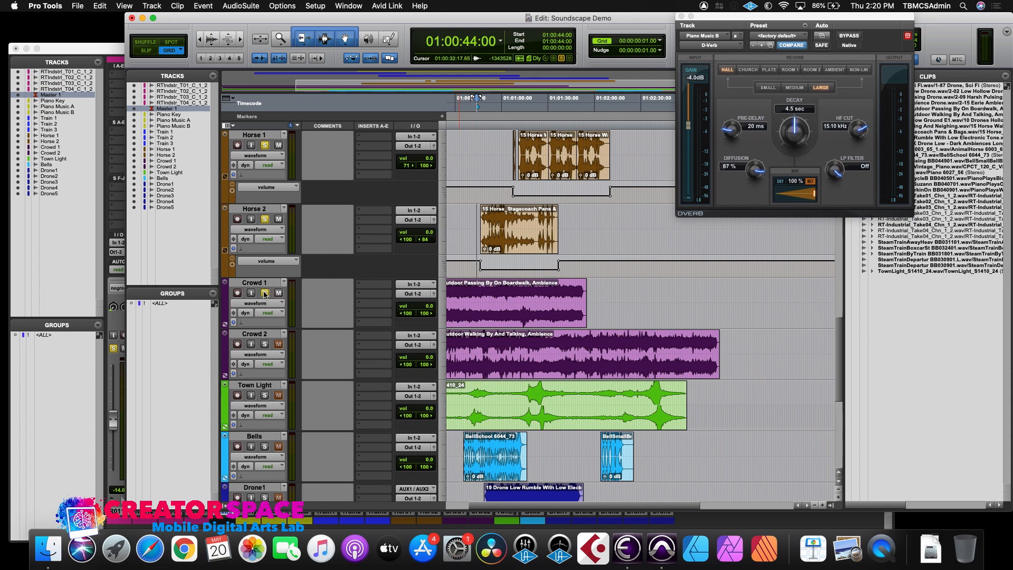
{"action": "left_click", "coordinate": [233, 317]}
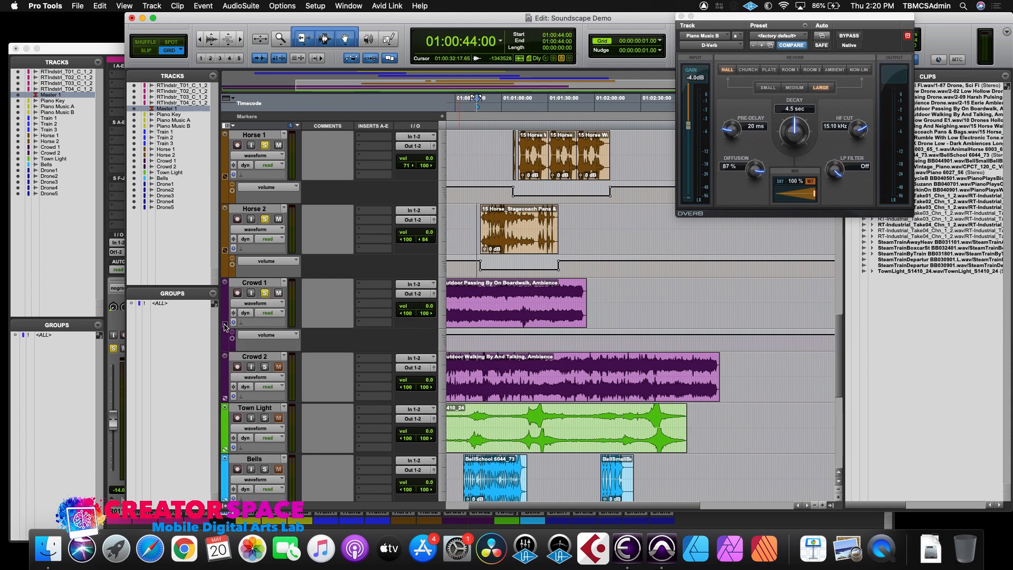
{"action": "left_click", "coordinate": [471, 317]}
{"action": "left_click_drag", "start_coordinate": [478, 332], "coordinate": [479, 344]}
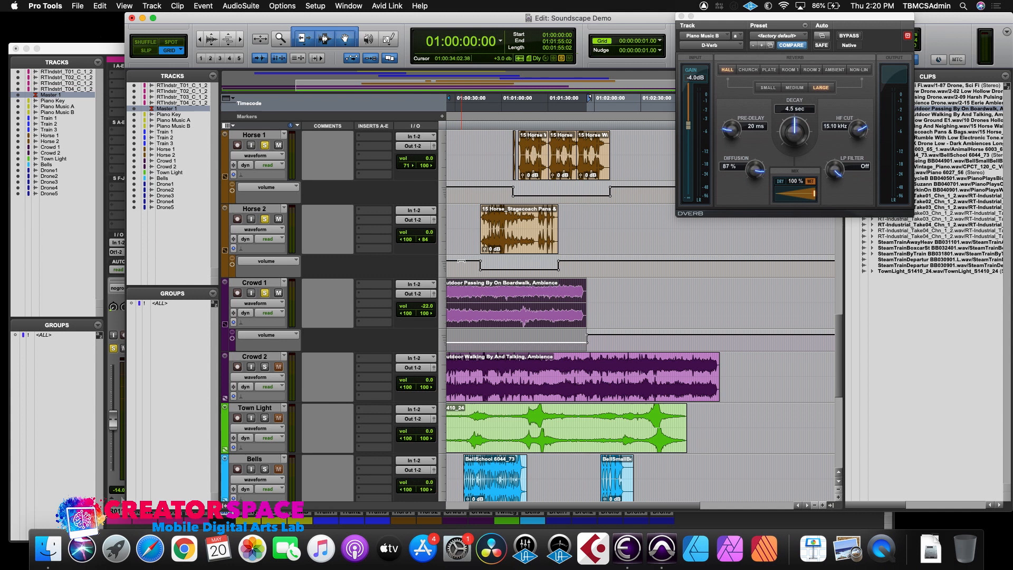
- Play the session from 01:00:34:19 to check Crowd 1's level in the mix
{"action": "left_click", "coordinate": [462, 268]}
{"action": "key", "text": "space"}
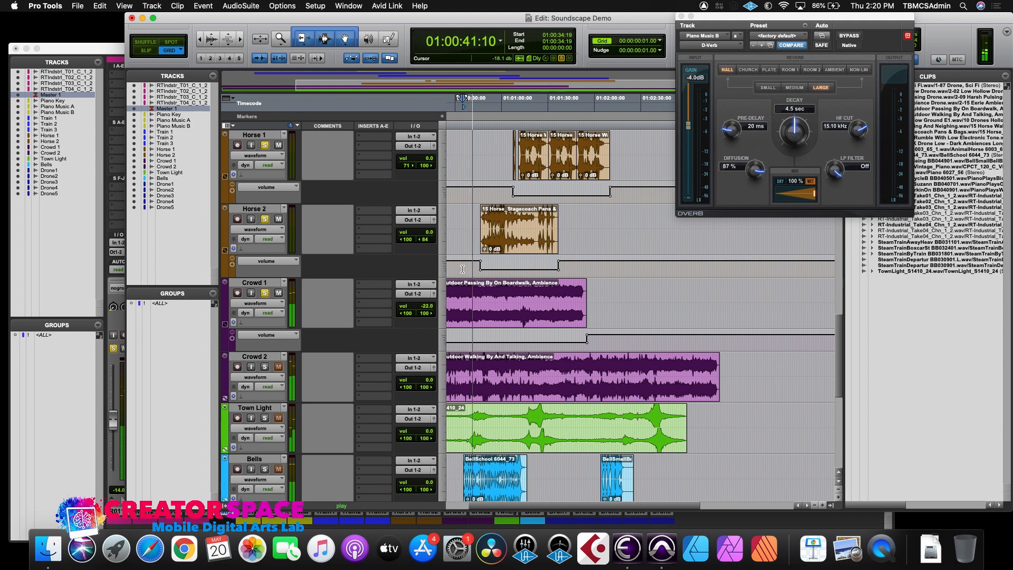
{"action": "key", "text": "space"}
- Raise the volume automation across Crowd 1's clip to -10.0 dB and play from 01:00:34:11
{"action": "left_click", "coordinate": [478, 315]}
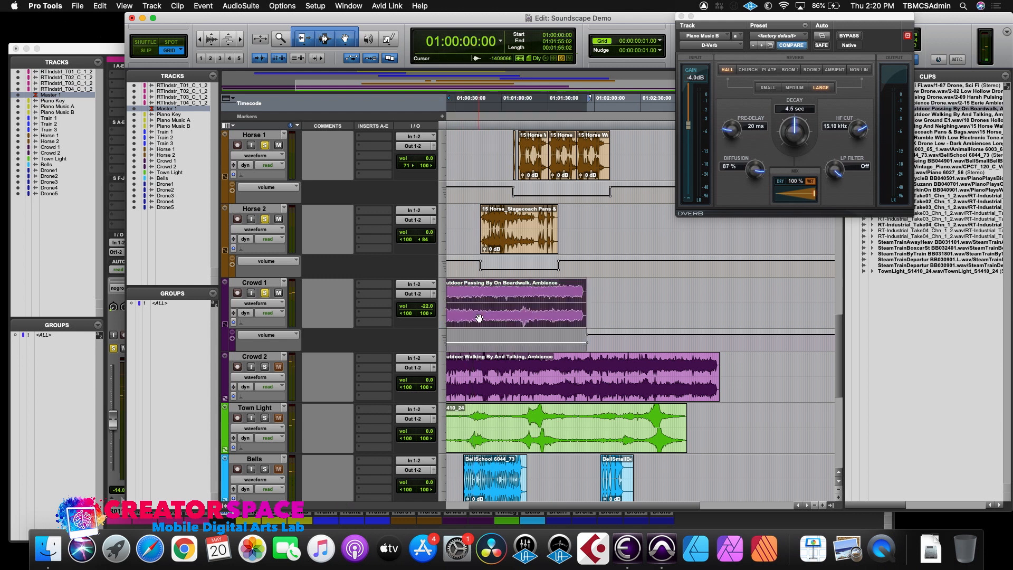
{"action": "left_click_drag", "start_coordinate": [481, 334], "coordinate": [481, 329]}
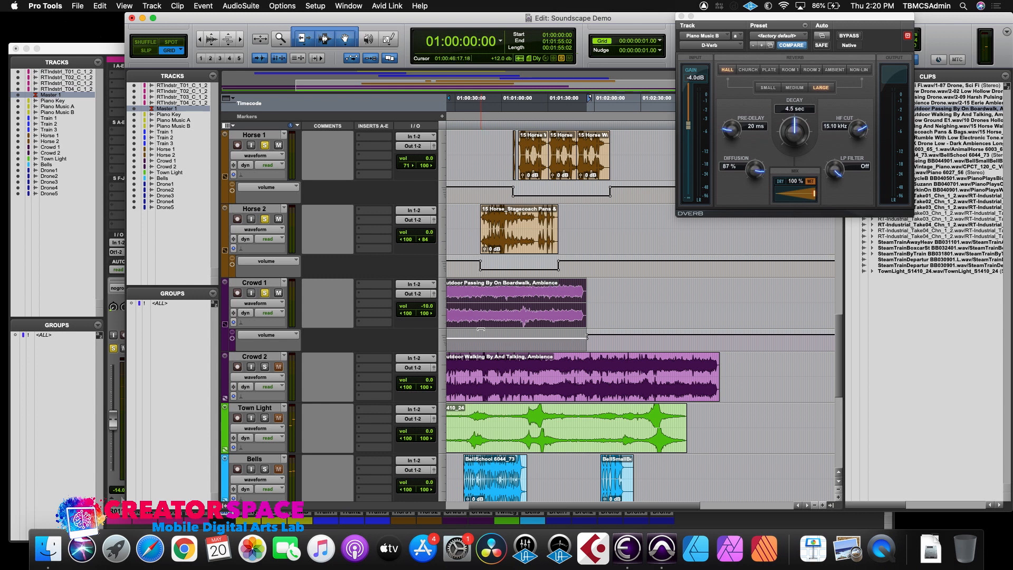
{"action": "left_click", "coordinate": [461, 296]}
{"action": "key", "text": "space"}
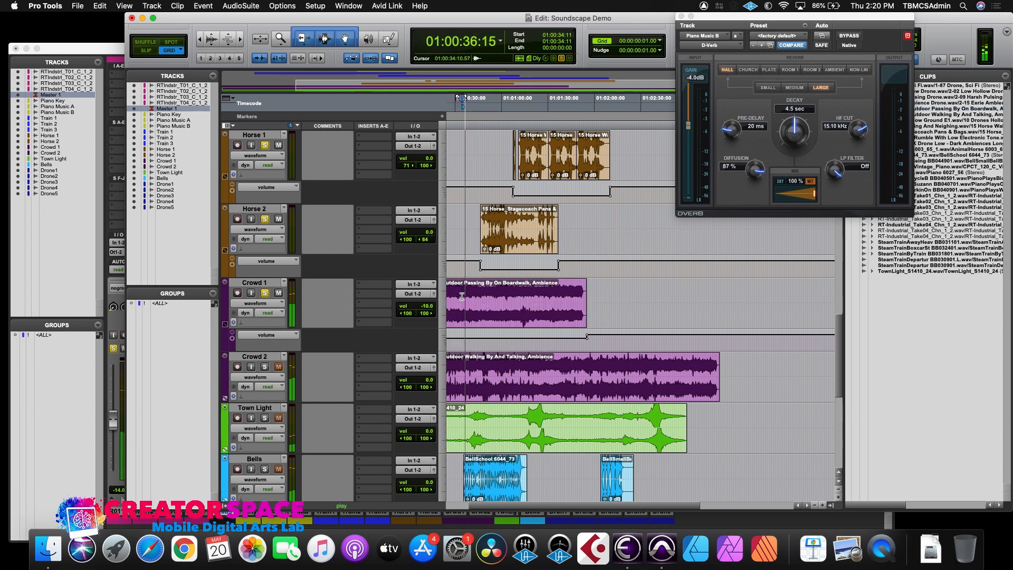
{"action": "key", "text": "space"}
- Set Crowd 1's clip automation to -16.0 dB, play from 01:00:36:20 and hide the track's volume lane
{"action": "left_click", "coordinate": [478, 332]}
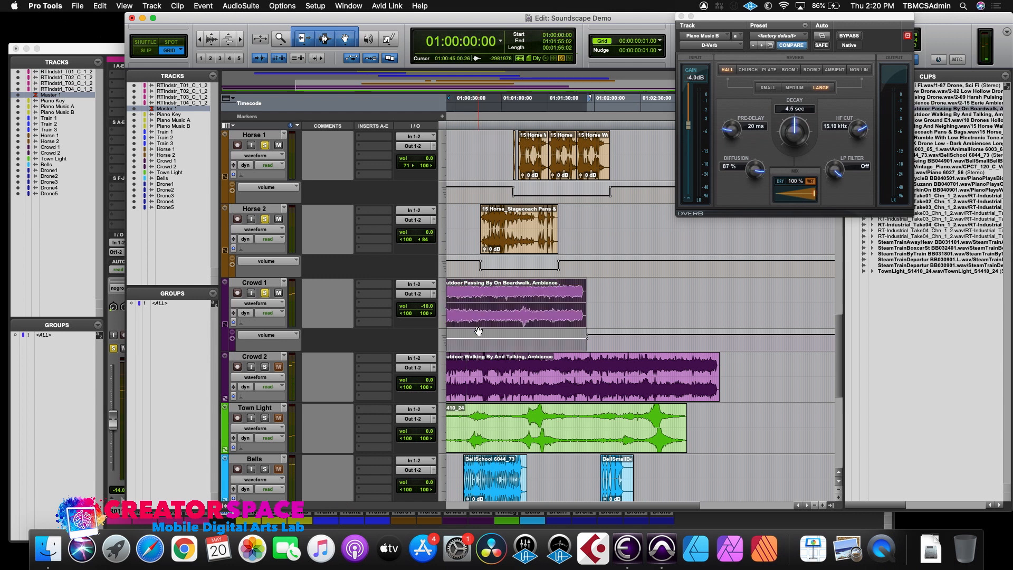
{"action": "left_click_drag", "start_coordinate": [477, 331], "coordinate": [478, 335]}
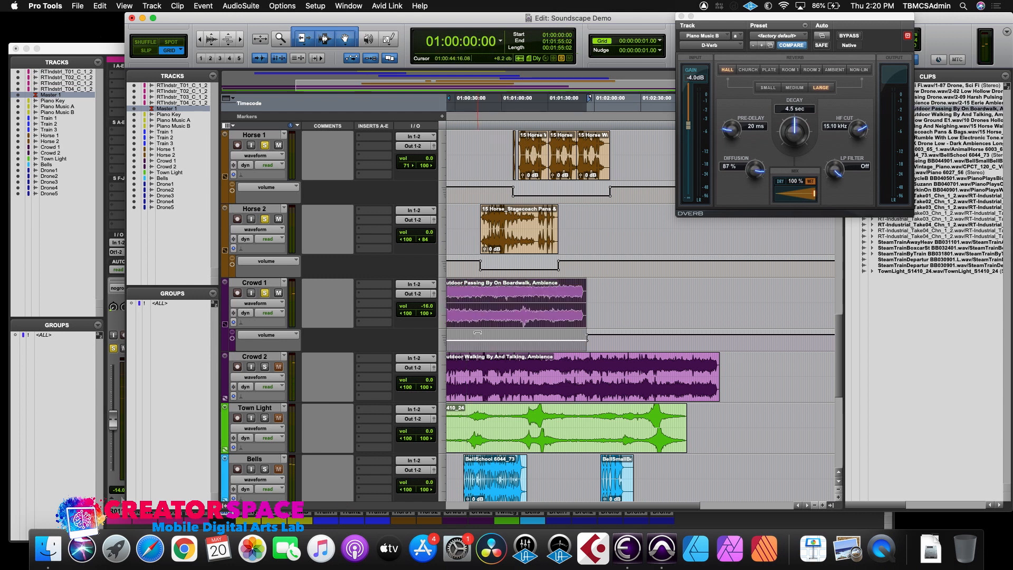
{"action": "left_click", "coordinate": [466, 304]}
{"action": "key", "text": "space"}
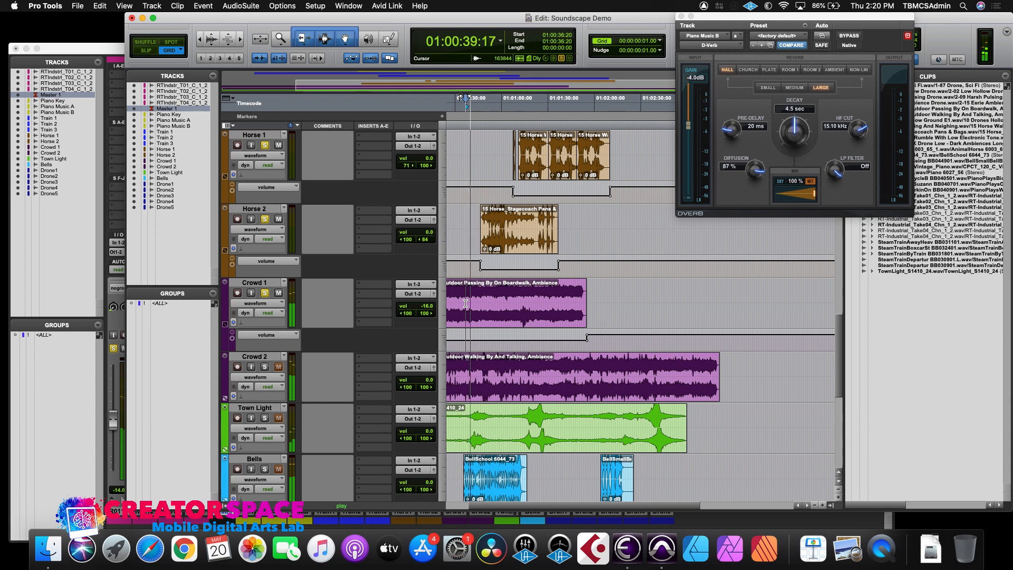
{"action": "key", "text": "space"}
{"action": "left_click_drag", "start_coordinate": [482, 509], "coordinate": [457, 506]}
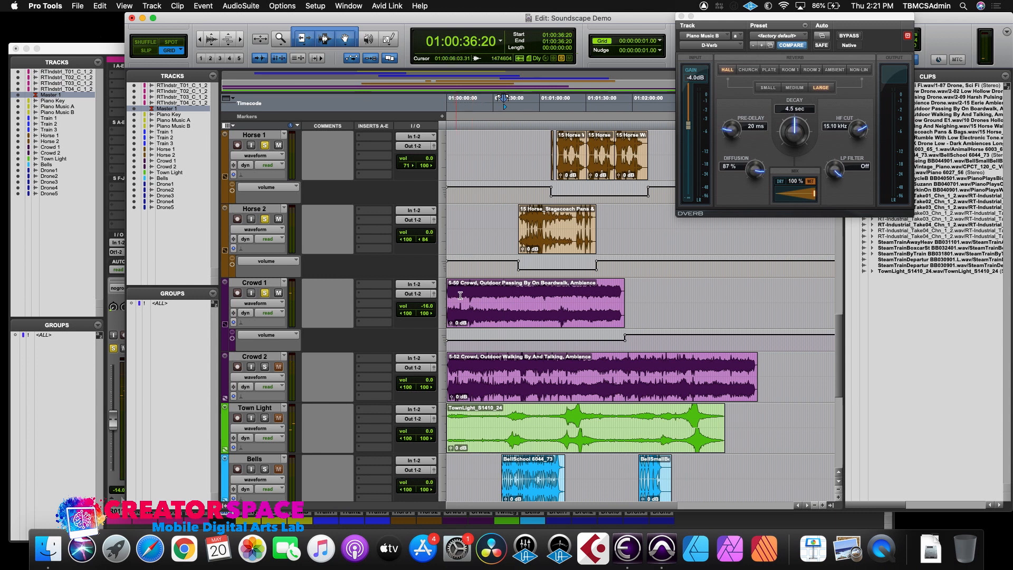
{"action": "left_click", "coordinate": [224, 326]}
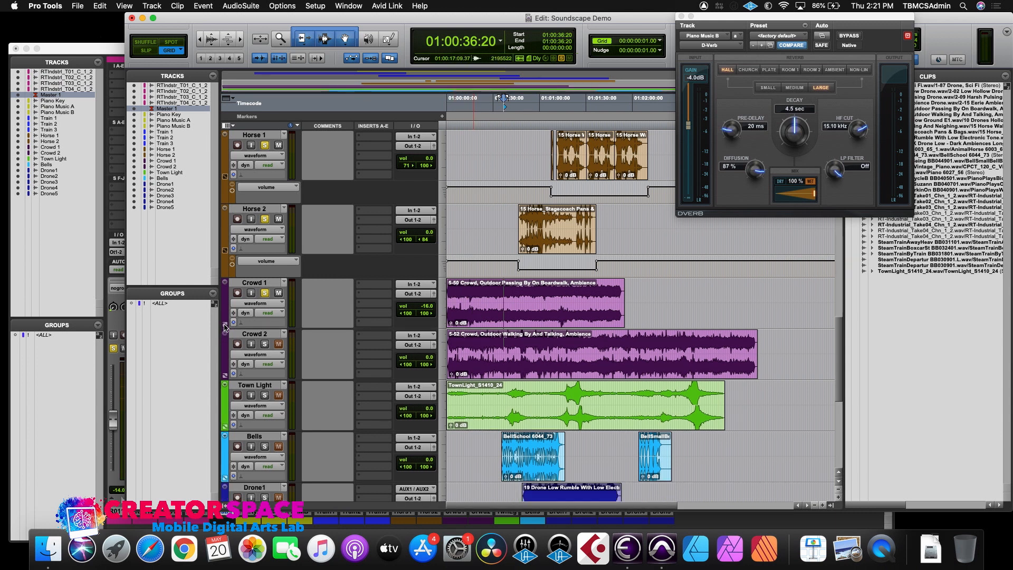
- Solo Crowd 2, show its volume lane and lower the automation across its clip to -20.0 dB
{"action": "left_click", "coordinate": [265, 344]}
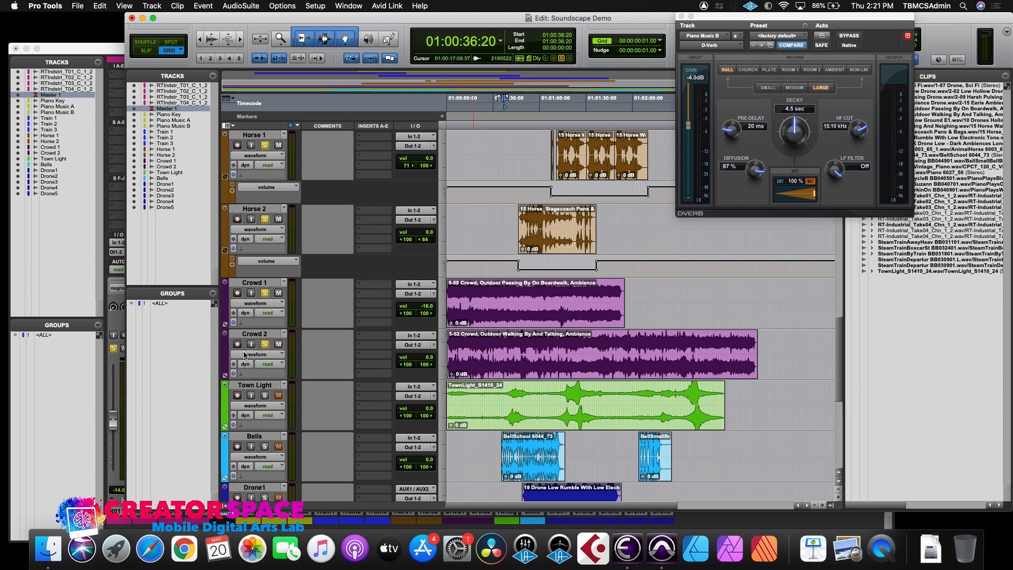
{"action": "left_click", "coordinate": [225, 375]}
{"action": "left_click", "coordinate": [481, 362]}
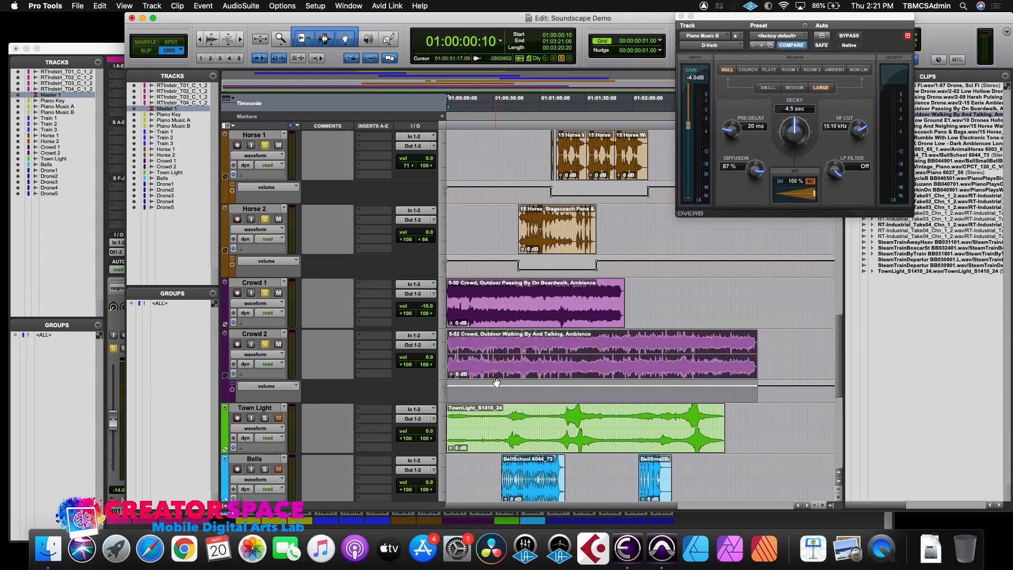
{"action": "left_click_drag", "start_coordinate": [496, 382], "coordinate": [496, 385]}
- Play the session from 01:00:30:08 to check Crowd 2's level in the mix
{"action": "left_click", "coordinate": [493, 352]}
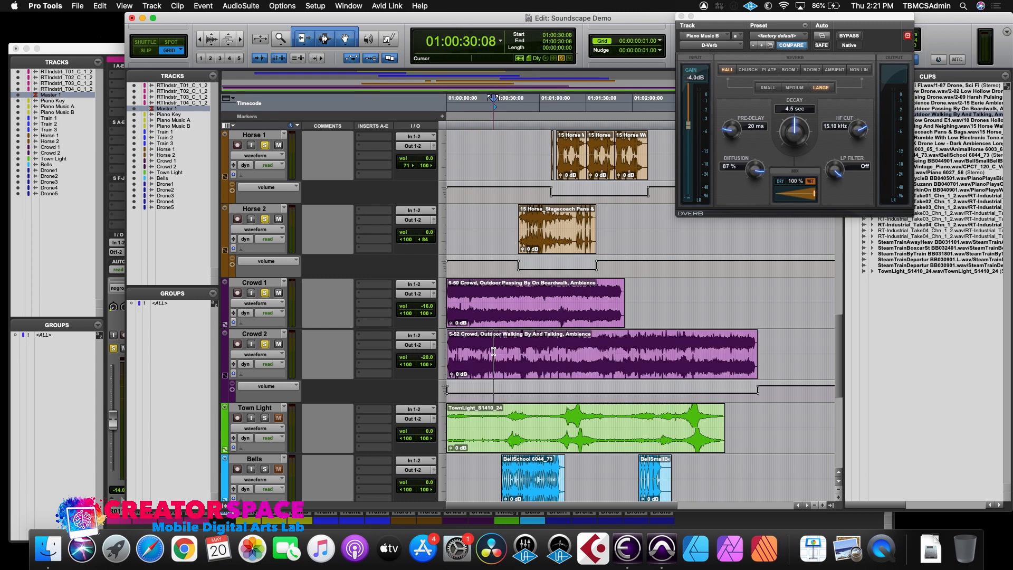
{"action": "key", "text": "space"}
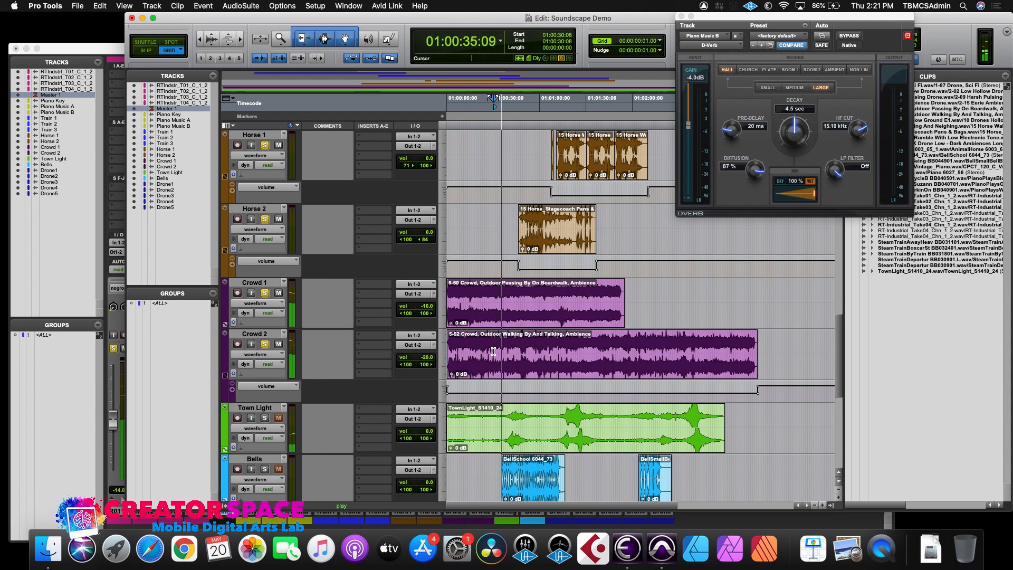
{"action": "key", "text": "space"}
- Insert the stereo Roto Speaker modulation plug-in in Crowd 2's first insert slot in the Mix window
{"action": "left_click_drag", "start_coordinate": [494, 351], "coordinate": [252, 214]}
{"action": "left_click", "coordinate": [80, 51]}
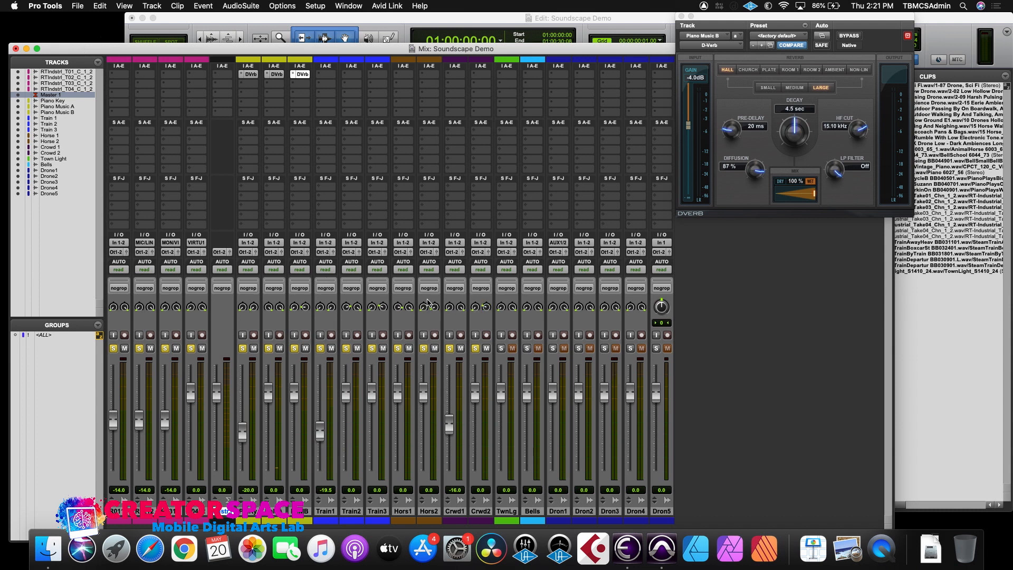
{"action": "left_click", "coordinate": [482, 77]}
{"action": "mouse_move", "coordinate": [522, 74]}
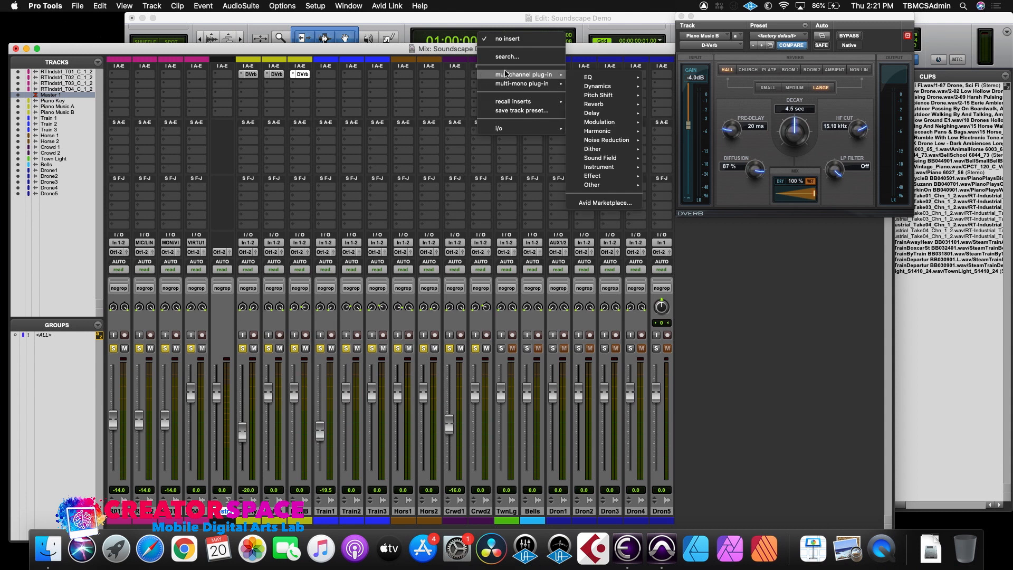
{"action": "mouse_move", "coordinate": [606, 122]}
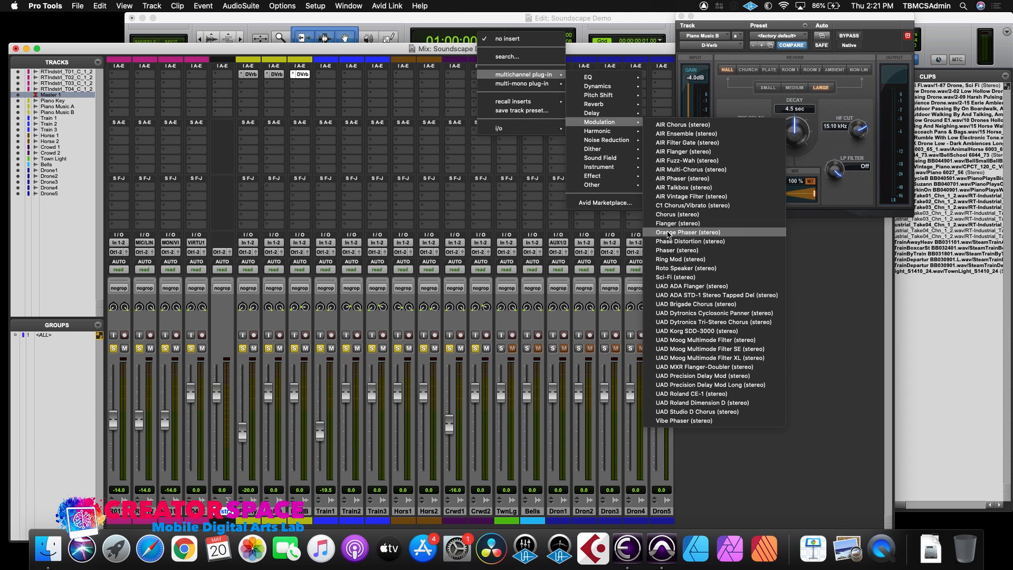
{"action": "left_click", "coordinate": [669, 268]}
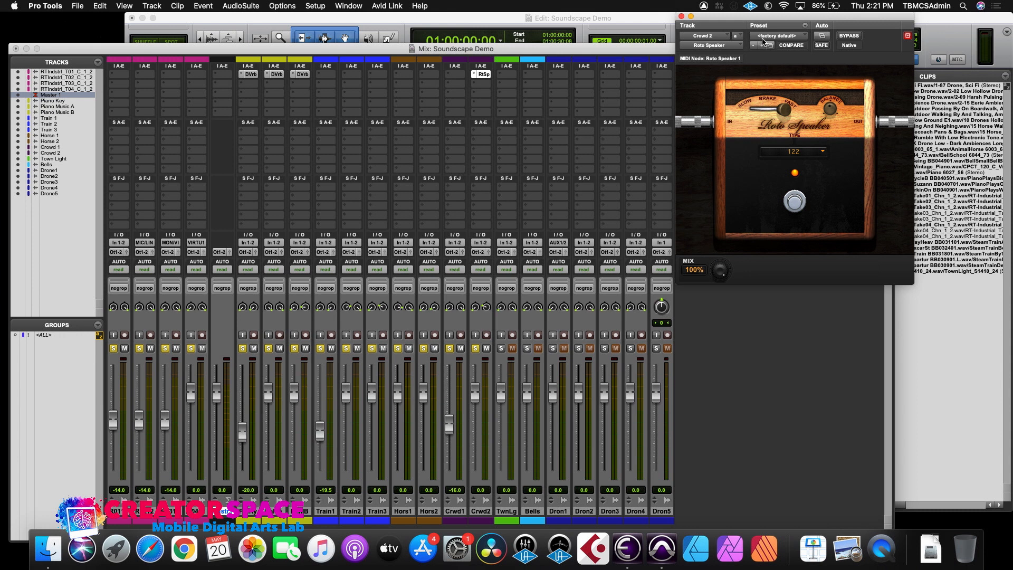
- Clear the solo on every track except Crowd 2 in the Mix window
{"action": "left_click", "coordinate": [451, 350]}
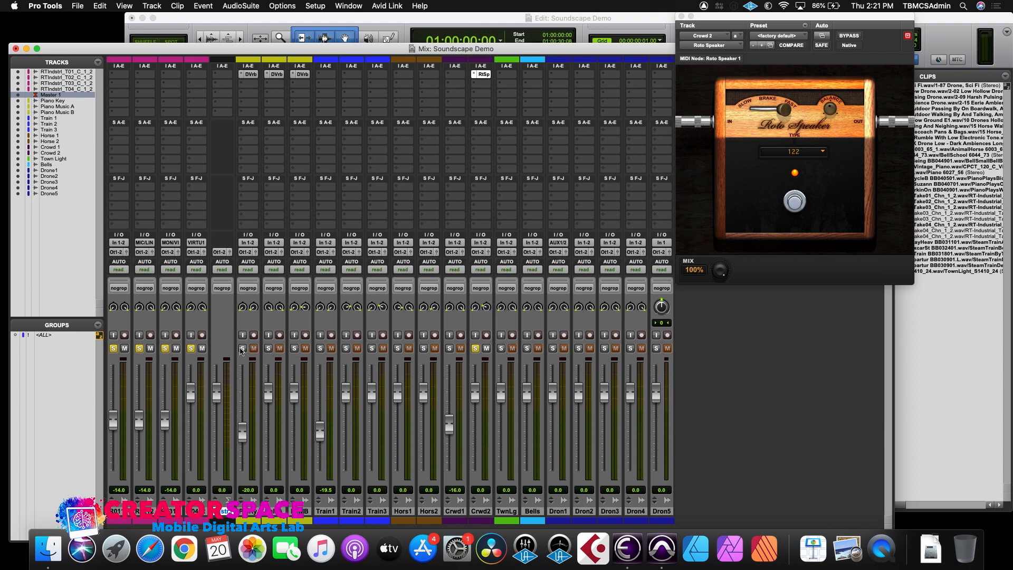
{"action": "left_click", "coordinate": [139, 348]}
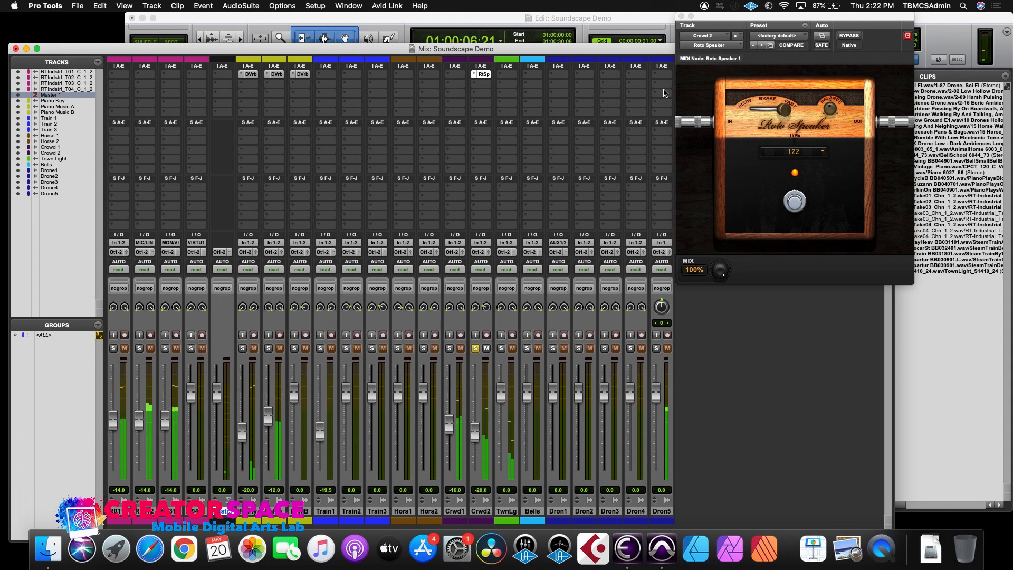
- Set Crowd 2's Roto Speaker type to Memphis and restart playback to hear it
{"action": "left_click", "coordinate": [797, 153]}
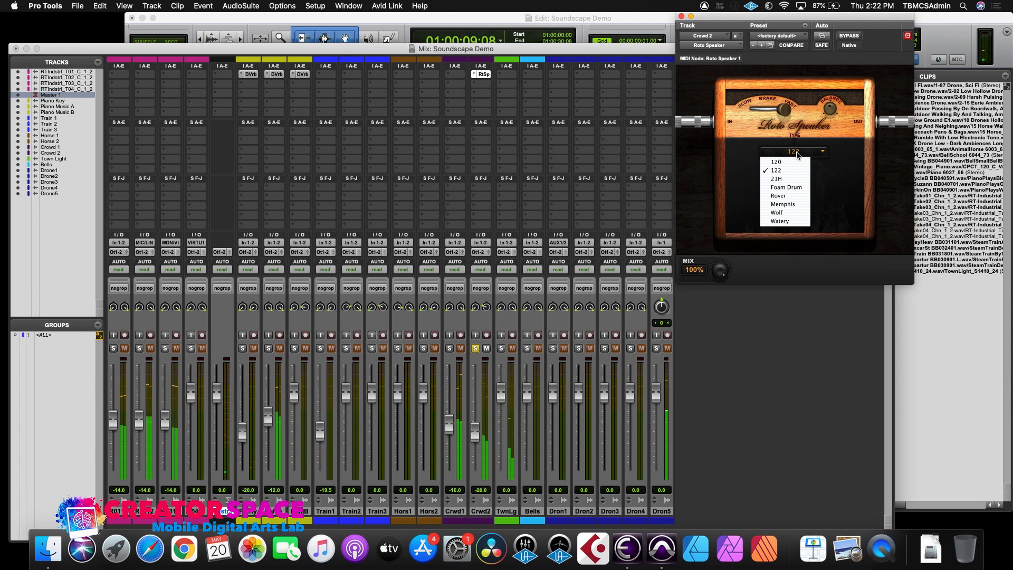
{"action": "left_click", "coordinate": [790, 205]}
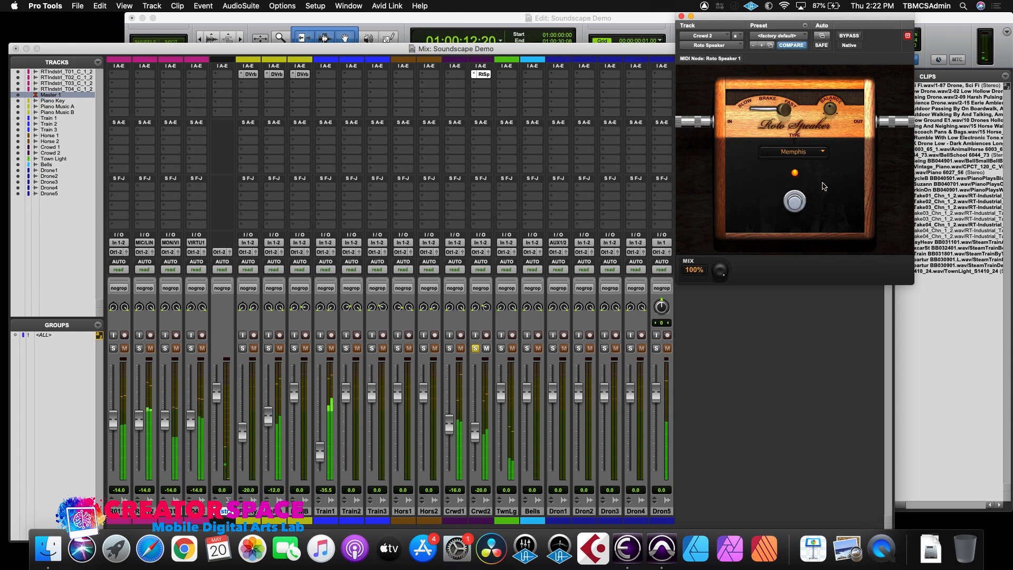
{"action": "key", "text": "space"}
{"action": "key", "text": "space"}
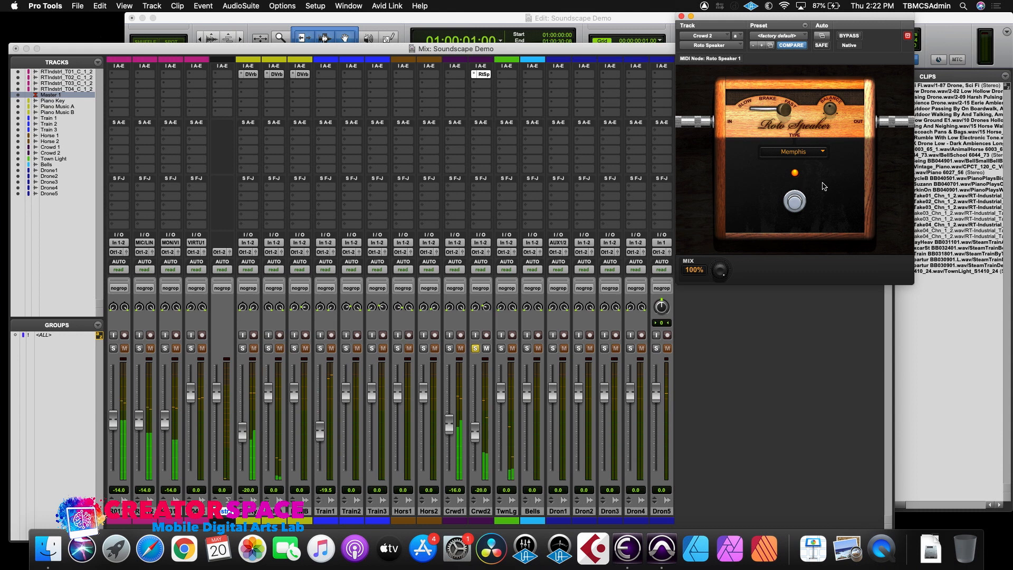
- Set Crowd 2's Roto Speaker type to Wolf and its rotation speed to Slow
{"action": "left_click", "coordinate": [796, 154]}
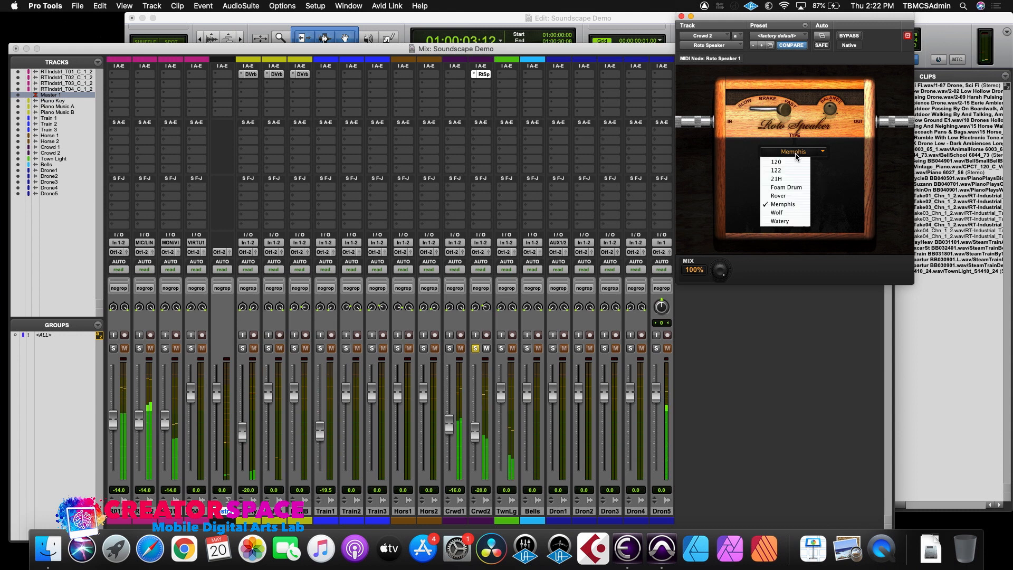
{"action": "left_click", "coordinate": [790, 212]}
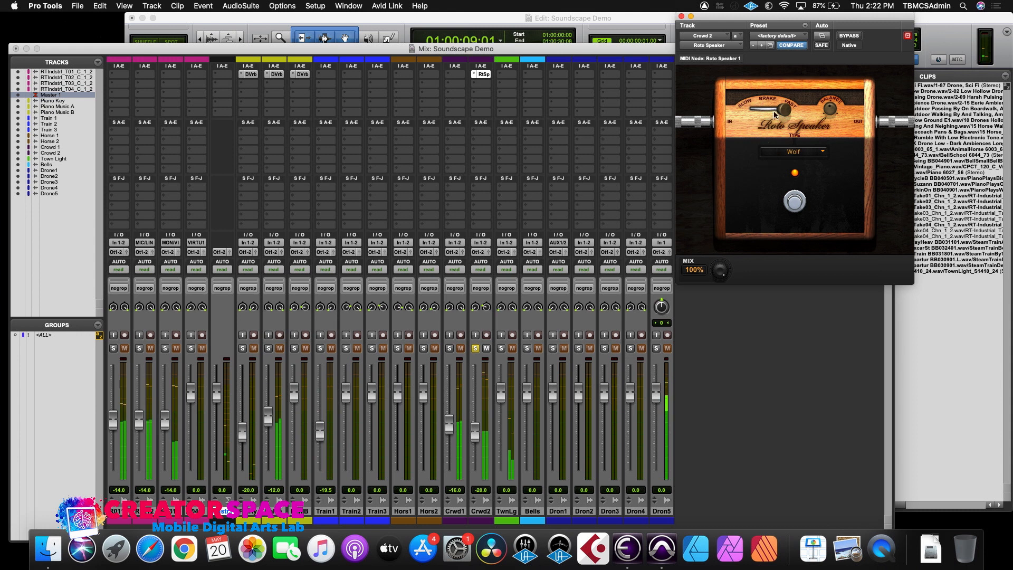
{"action": "left_click_drag", "start_coordinate": [783, 111], "coordinate": [764, 110]}
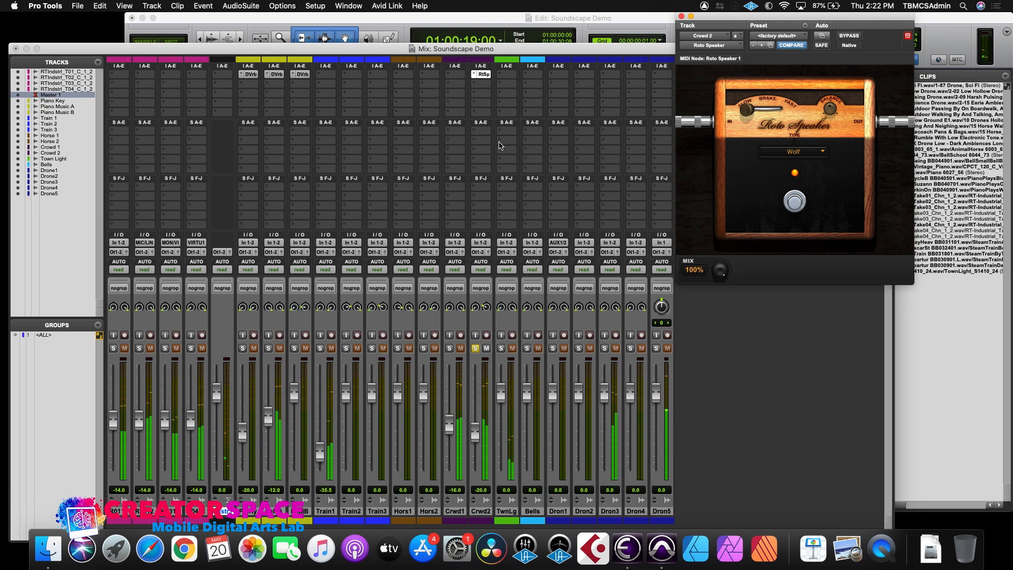
- Insert stereo D-Verb below Roto Speaker on Crowd 2 and raise its input gain to -1.9 dB during playback
{"action": "left_click", "coordinate": [480, 89]}
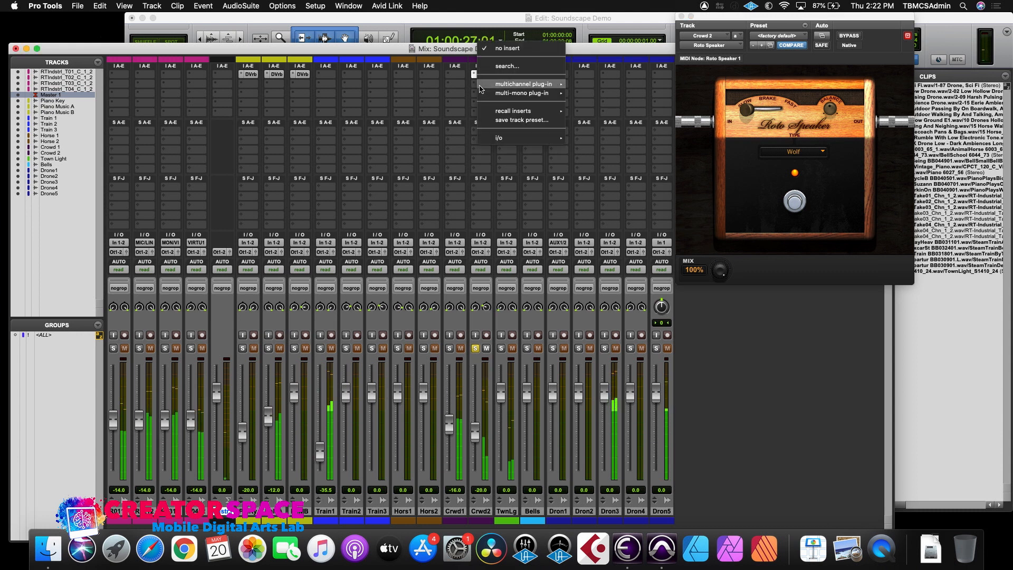
{"action": "mouse_move", "coordinate": [522, 84]}
{"action": "mouse_move", "coordinate": [596, 105]}
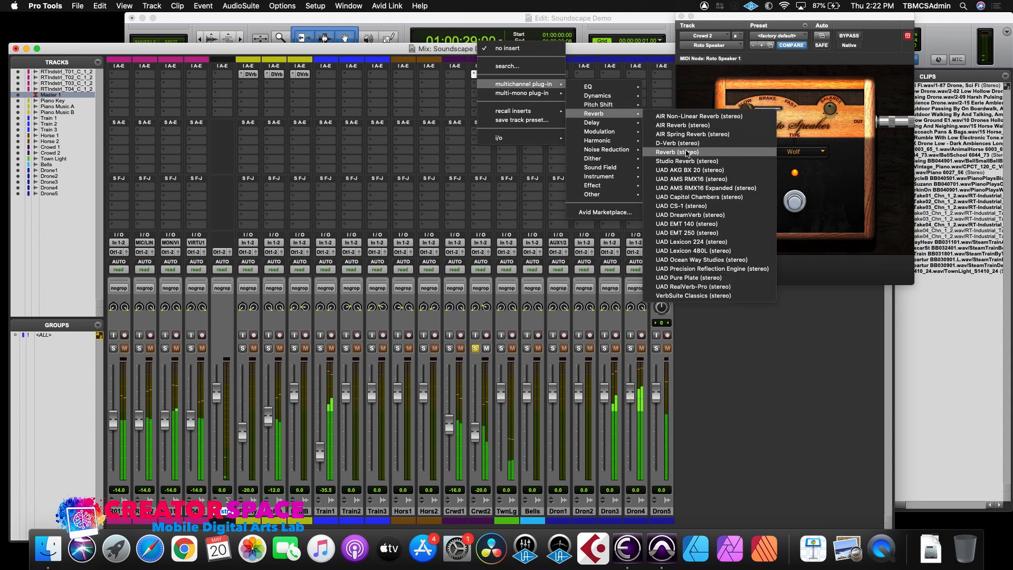
{"action": "left_click", "coordinate": [679, 144]}
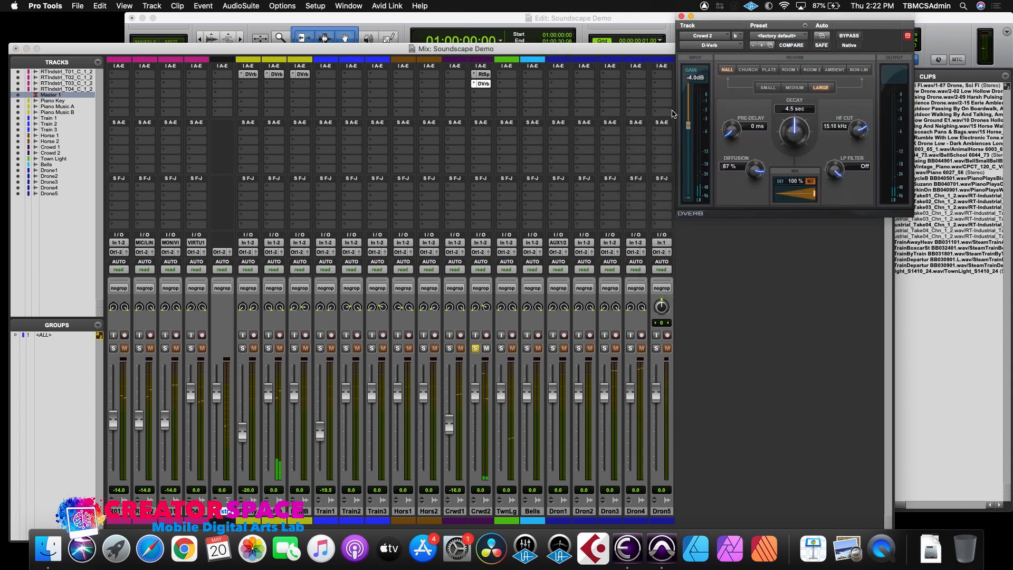
{"action": "key", "text": "space"}
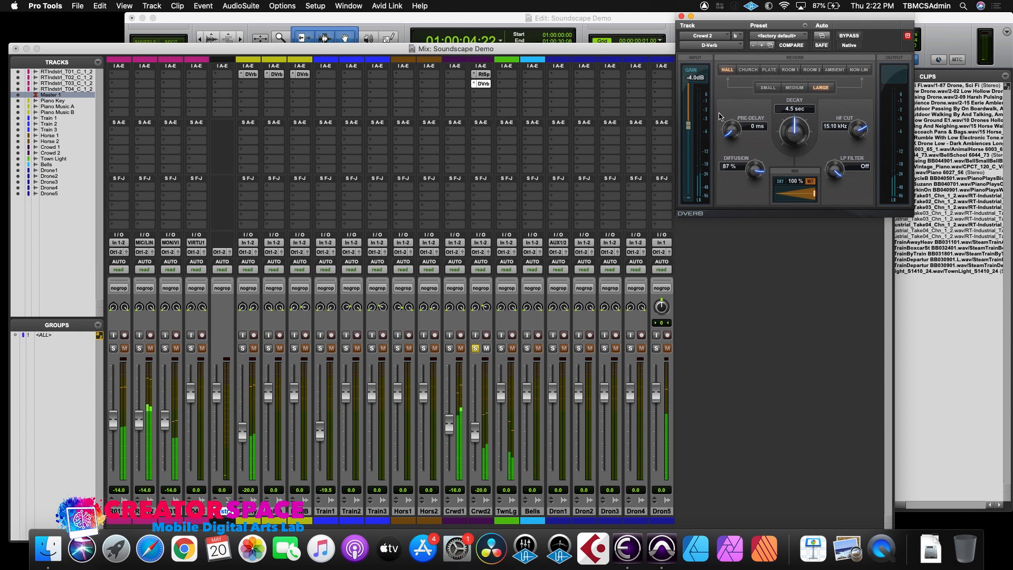
{"action": "left_click_drag", "start_coordinate": [688, 125], "coordinate": [690, 108]}
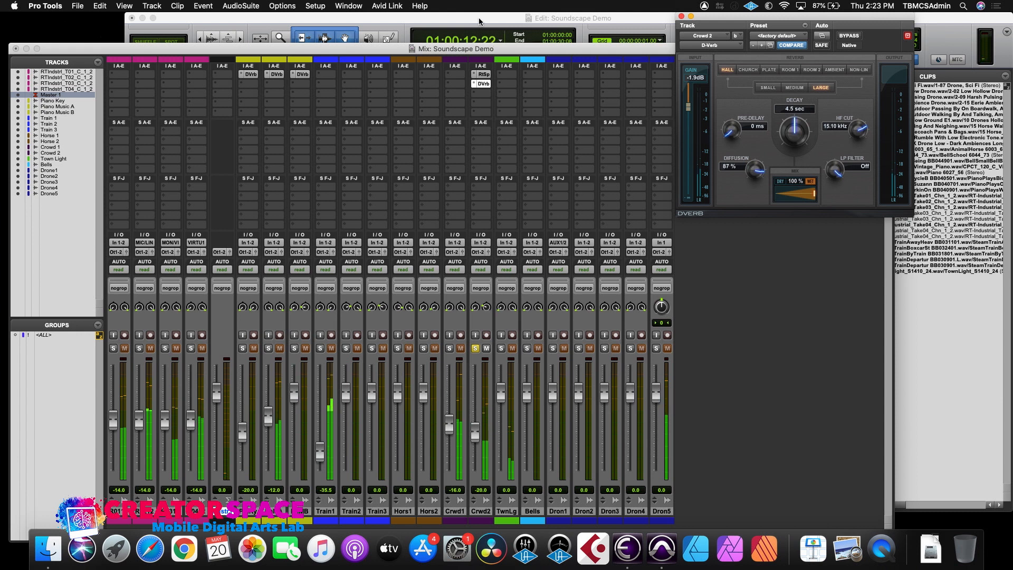
- Raise Crowd 2's D-Verb input gain to -1.3 dB, and solo Crowd 1 alongside Crowd 2 to hear both
{"action": "left_click_drag", "start_coordinate": [690, 110], "coordinate": [689, 103]}
{"action": "key", "text": "space"}
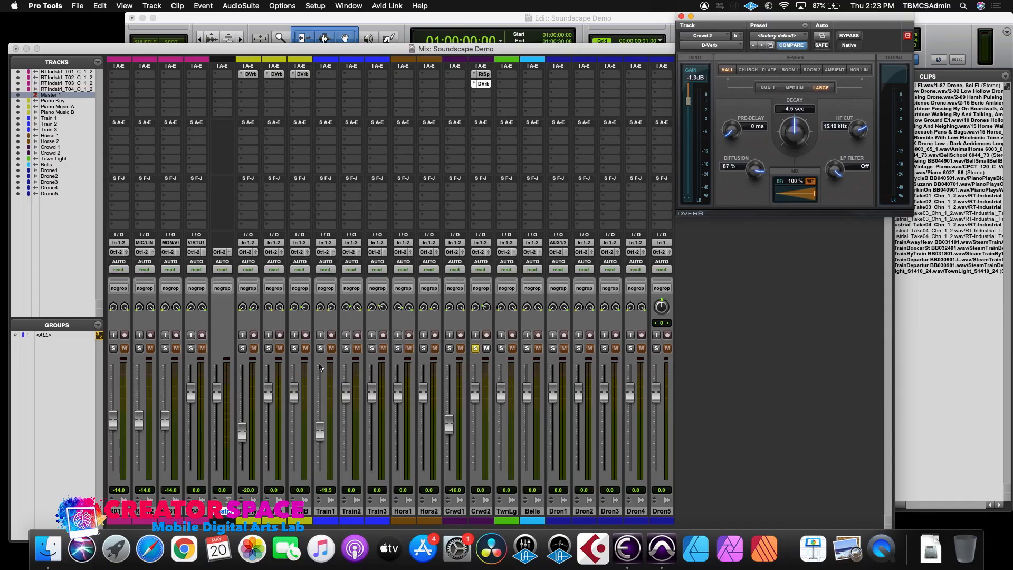
{"action": "left_click", "coordinate": [449, 348]}
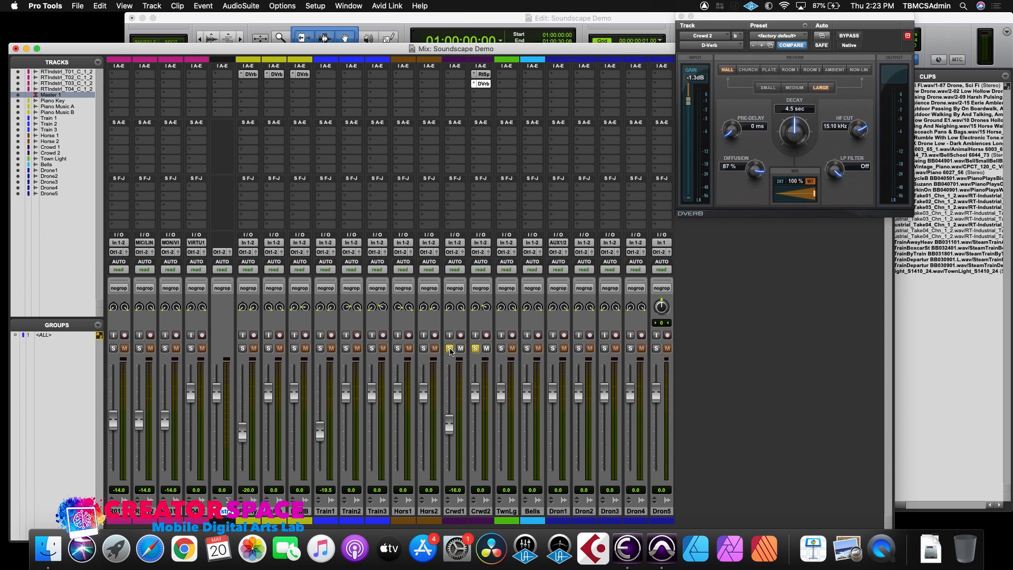
{"action": "key", "text": "space"}
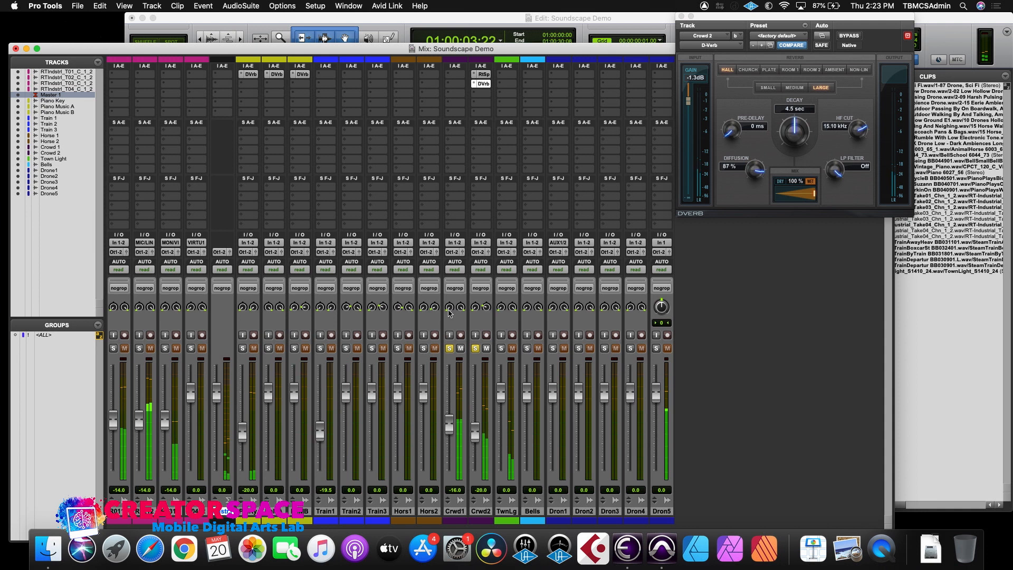
{"action": "key", "text": "space"}
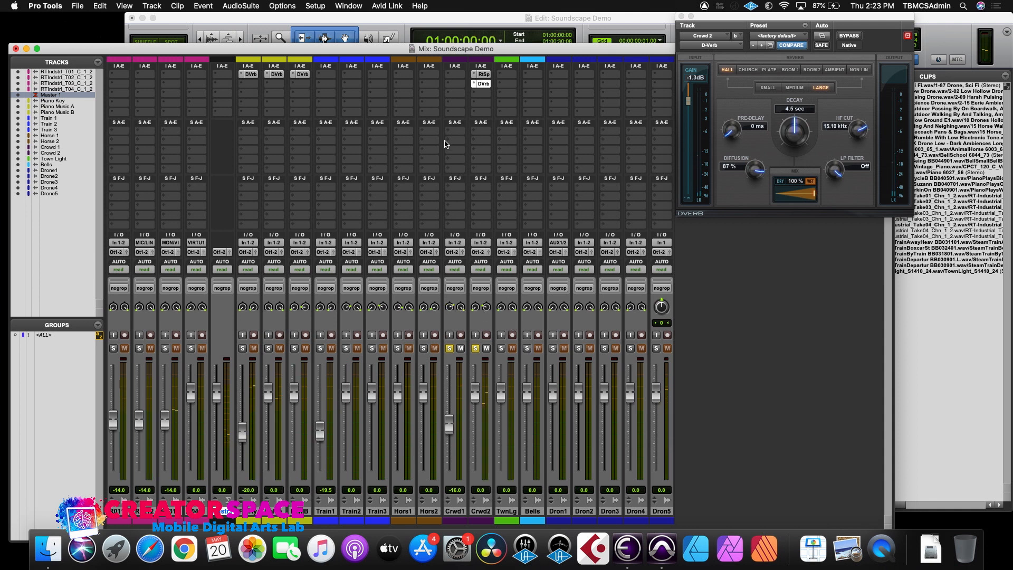
- Insert stereo D-Verb in Crowd 1's second insert slot and play the session to hear it
{"action": "left_click", "coordinate": [457, 89]}
{"action": "mouse_move", "coordinate": [496, 84]}
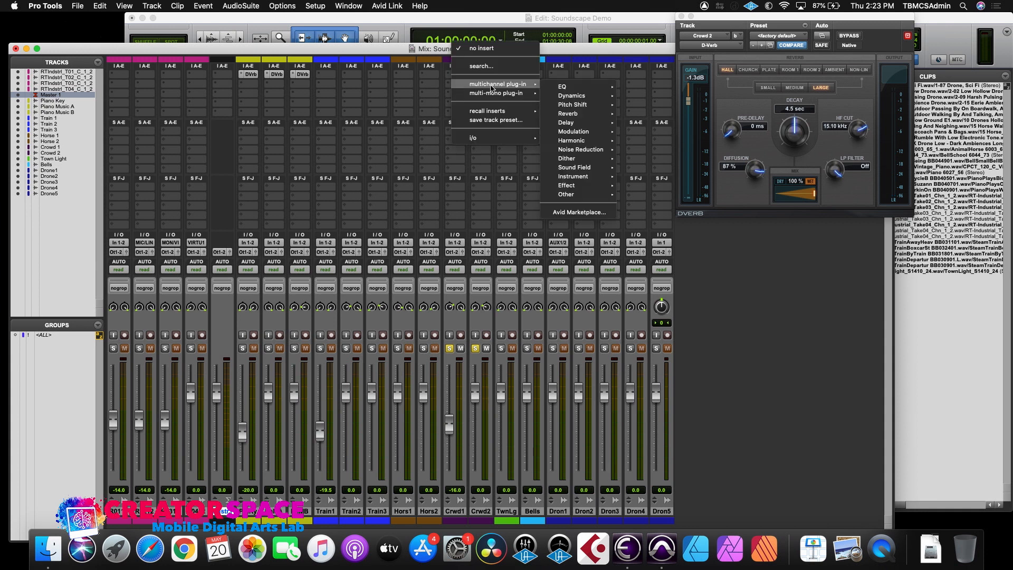
{"action": "mouse_move", "coordinate": [574, 114]}
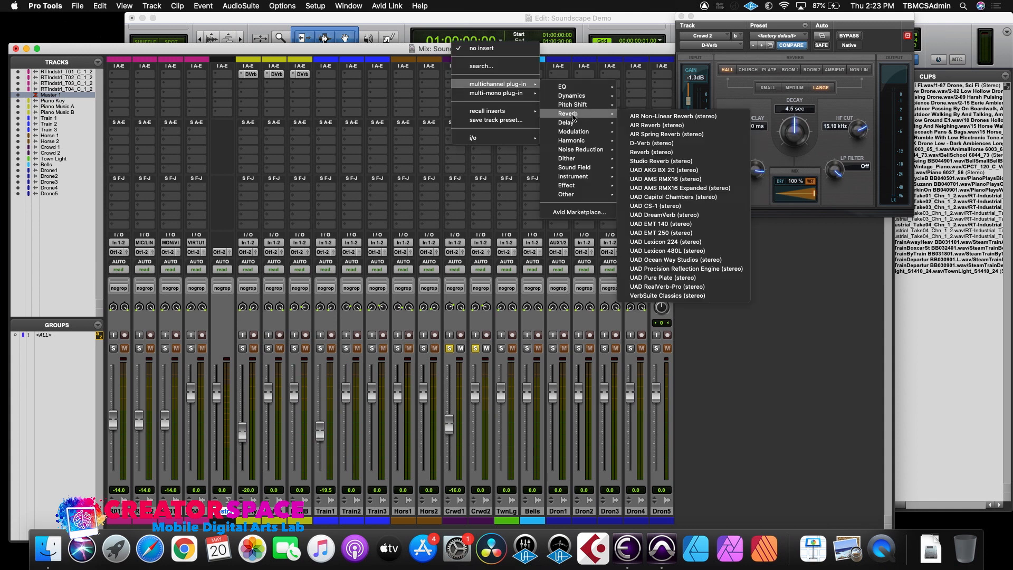
{"action": "left_click", "coordinate": [662, 143]}
{"action": "key", "text": "space"}
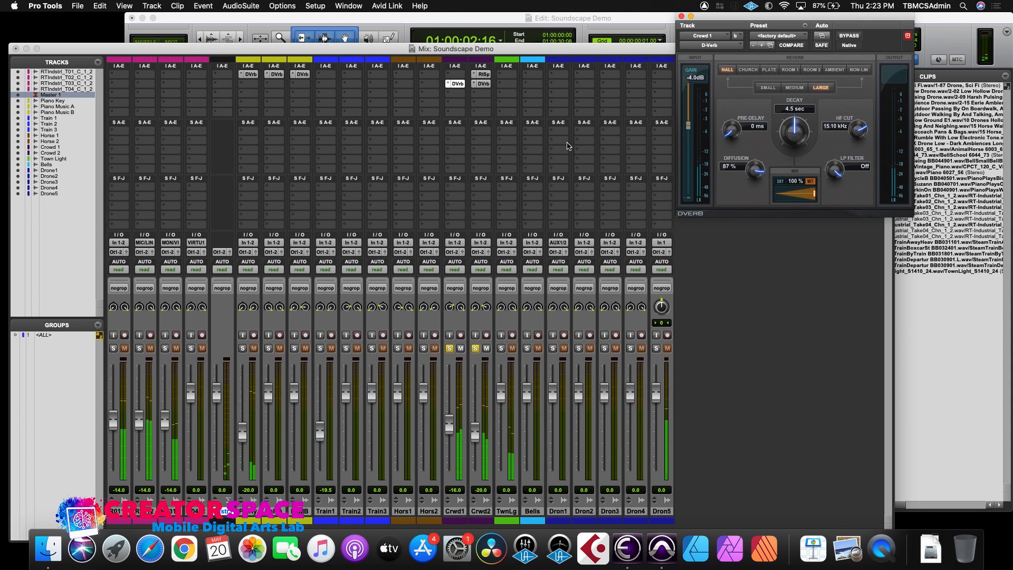
- Solo both Horse tracks, the three Train tracks, the three Piano tracks and the four industrial tracks during playback
{"action": "left_click", "coordinate": [423, 348]}
{"action": "left_click", "coordinate": [398, 348]}
{"action": "left_click", "coordinate": [371, 349]}
{"action": "left_click", "coordinate": [346, 348]}
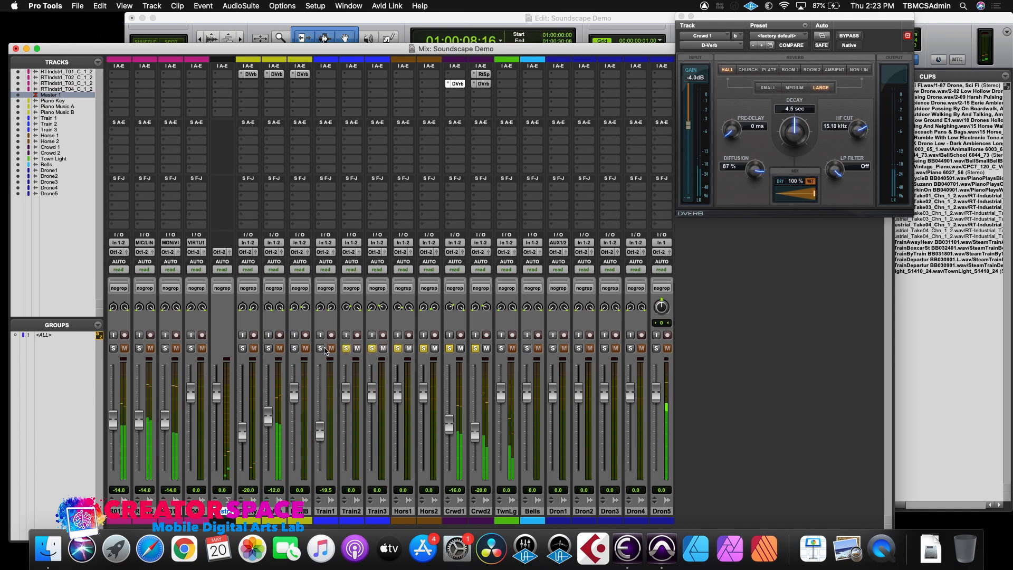
{"action": "left_click", "coordinate": [321, 348]}
{"action": "left_click", "coordinate": [294, 349]}
{"action": "left_click", "coordinate": [269, 348]}
{"action": "left_click", "coordinate": [243, 349]}
{"action": "left_click", "coordinate": [191, 349]}
{"action": "left_click", "coordinate": [166, 349]}
{"action": "left_click", "coordinate": [139, 348]}
{"action": "left_click", "coordinate": [113, 349]}
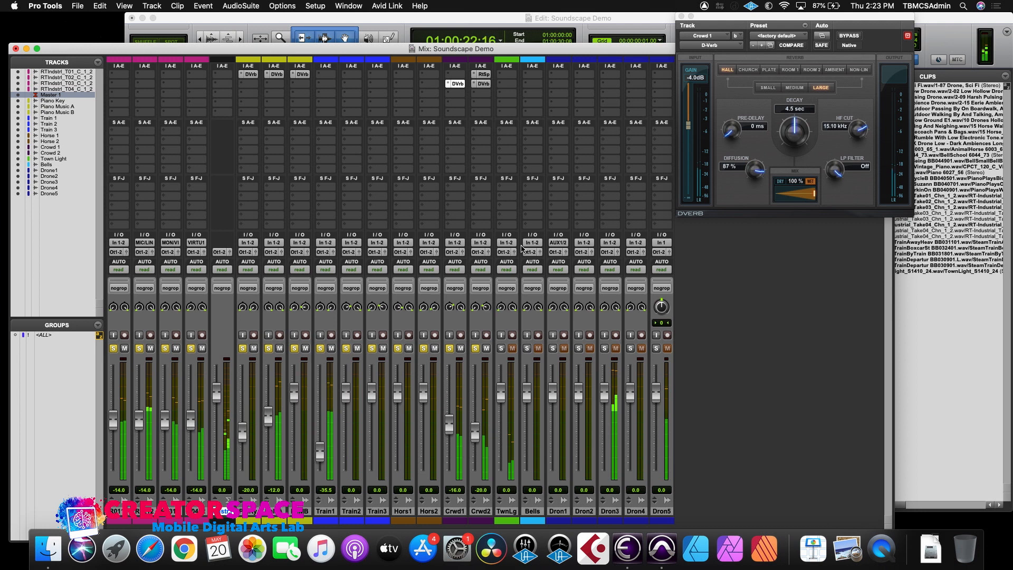
{"action": "key", "text": "space"}
- Solo Town Light in the Edit window and lower its clip's volume automation to -28.0 dB, checking it in playback
{"action": "left_click", "coordinate": [343, 19]}
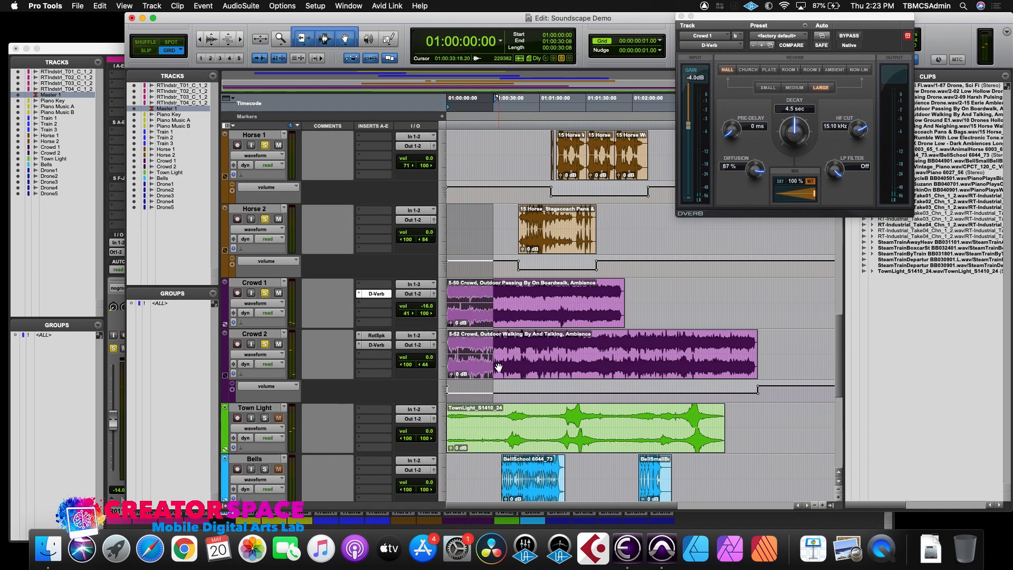
{"action": "scroll", "coordinate": [497, 373], "scroll_direction": "down", "scroll_amount": 5}
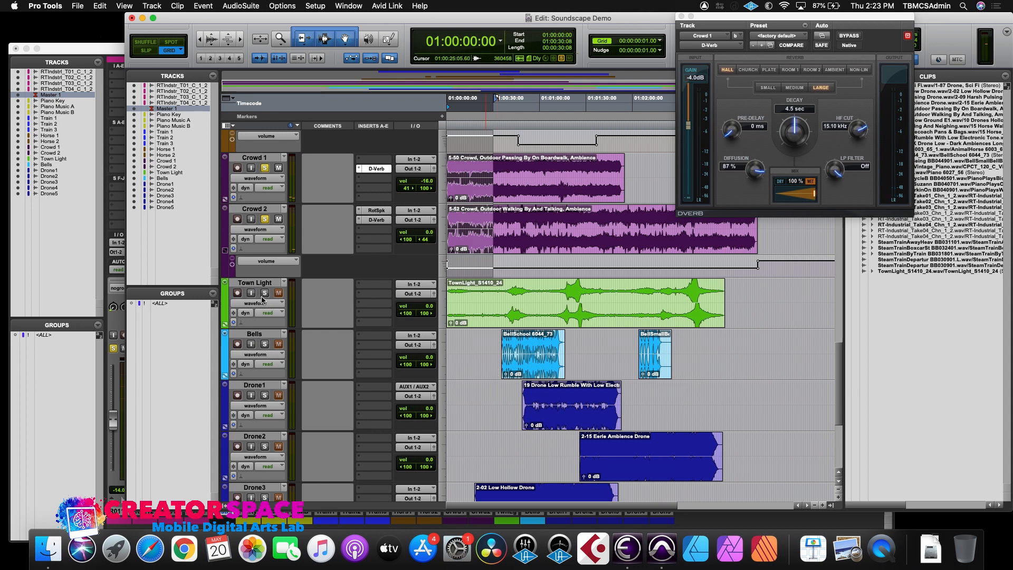
{"action": "left_click", "coordinate": [225, 324]}
{"action": "left_click", "coordinate": [539, 317]}
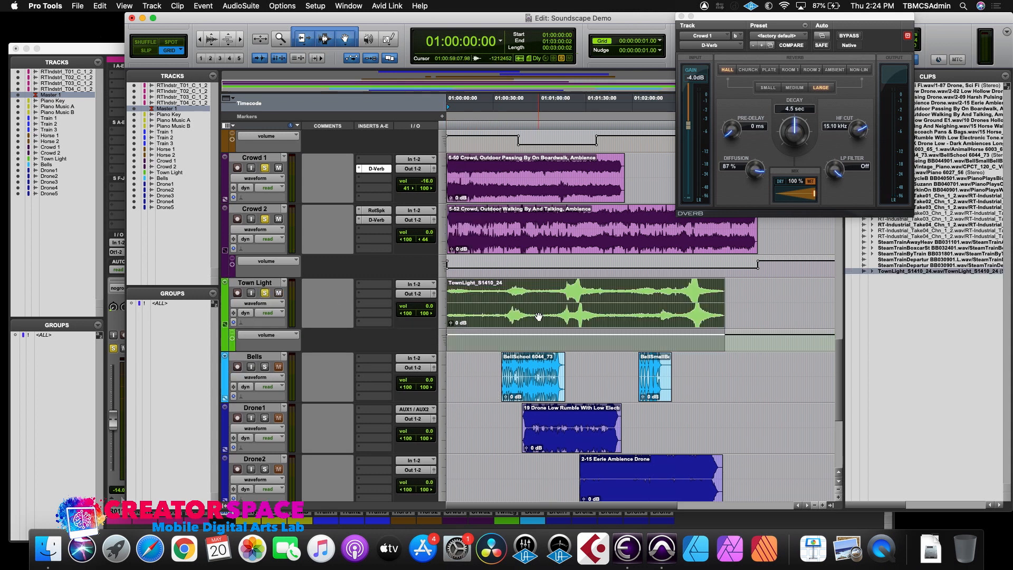
{"action": "left_click_drag", "start_coordinate": [535, 333], "coordinate": [536, 339]}
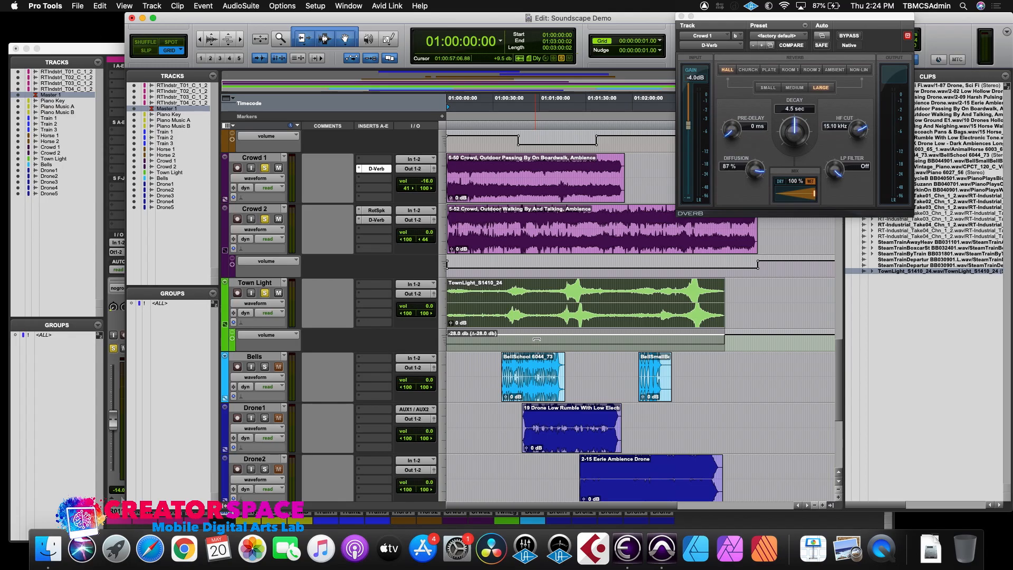
{"action": "left_click_drag", "start_coordinate": [536, 339], "coordinate": [537, 339]}
{"action": "key", "text": "space"}
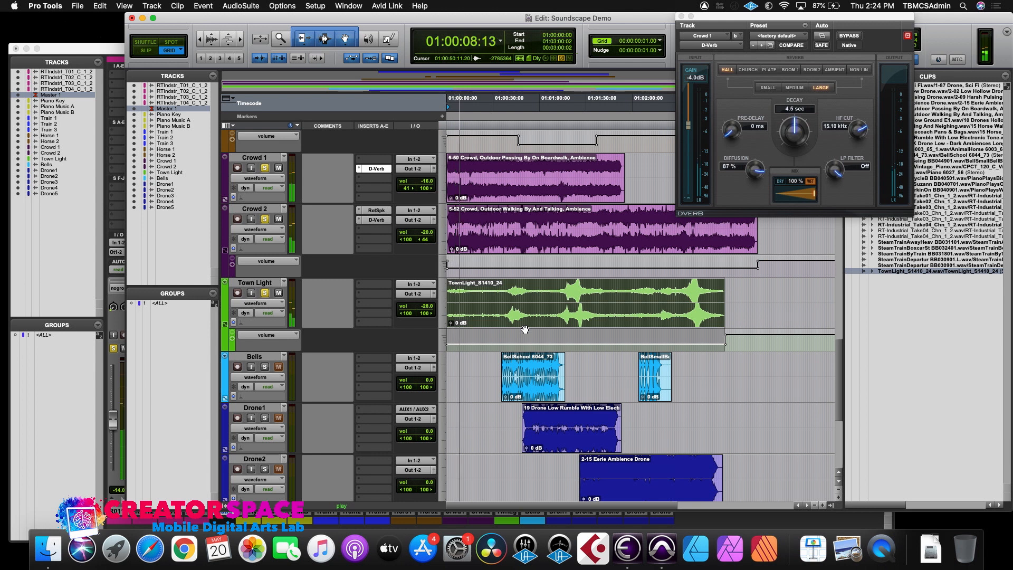
{"action": "key", "text": "space"}
- Solo the Bells track and show its volume automation lane
{"action": "left_click", "coordinate": [264, 366]}
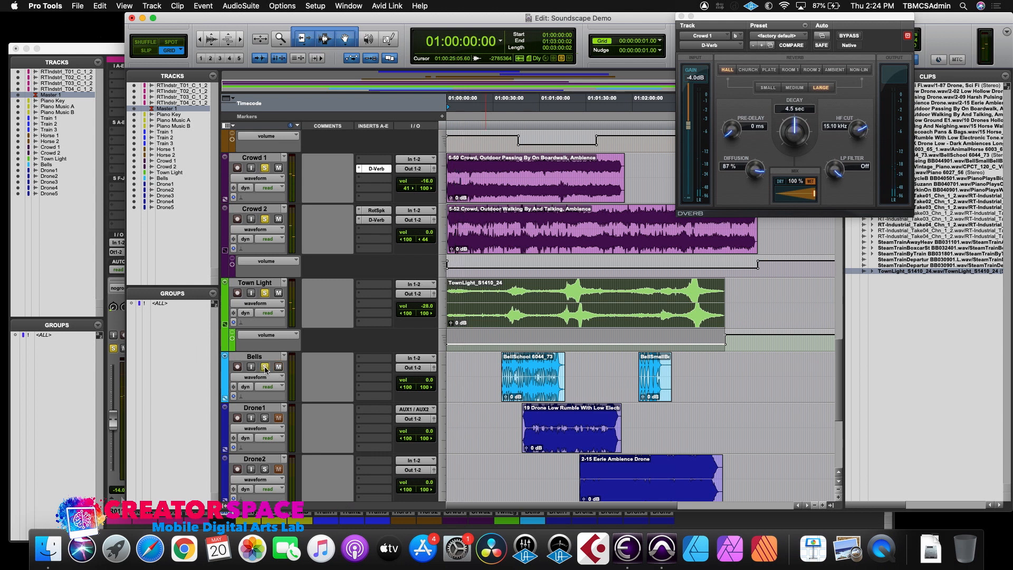
{"action": "left_click", "coordinate": [225, 399]}
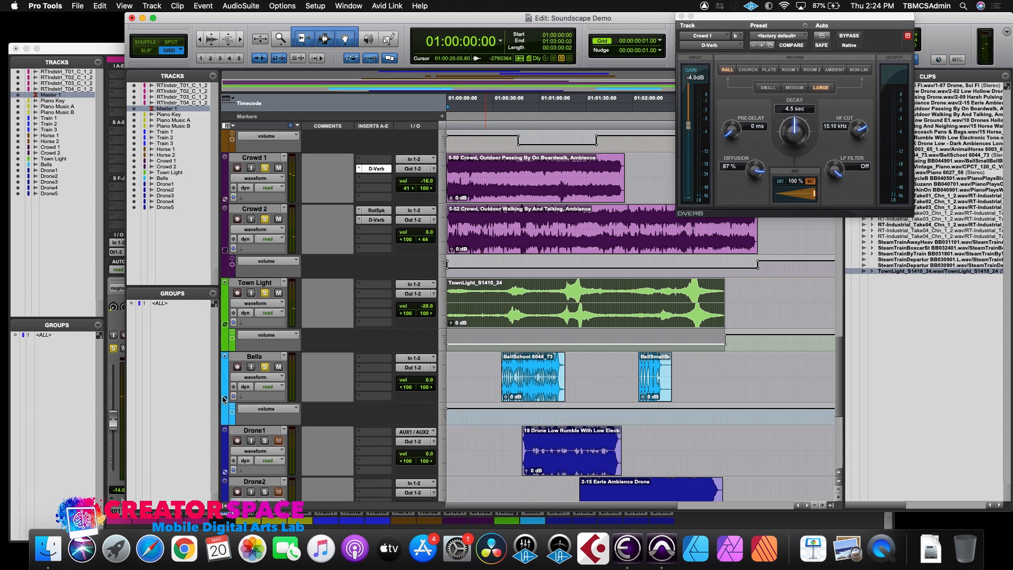
{"action": "left_click", "coordinate": [549, 391]}
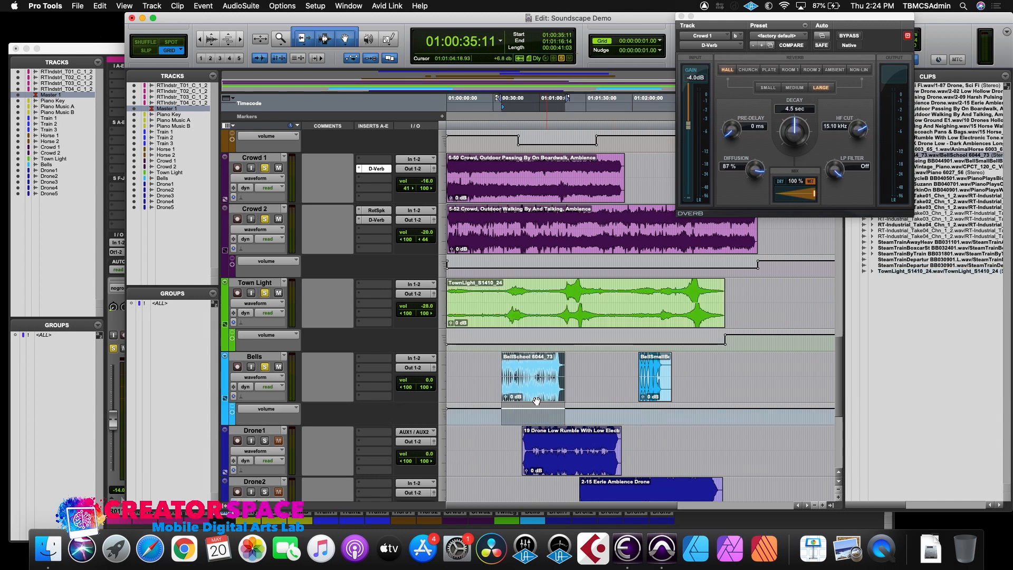
{"action": "left_click", "coordinate": [496, 364]}
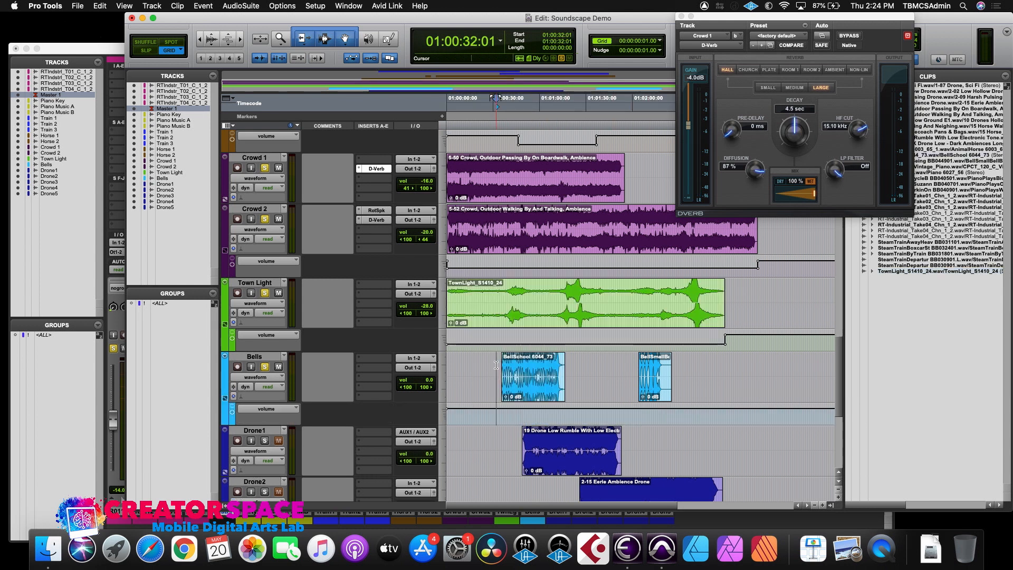
- Set the Bells automation mode to Touch and place the playback start just before the BellSchool clip
{"action": "left_click", "coordinate": [91, 53]}
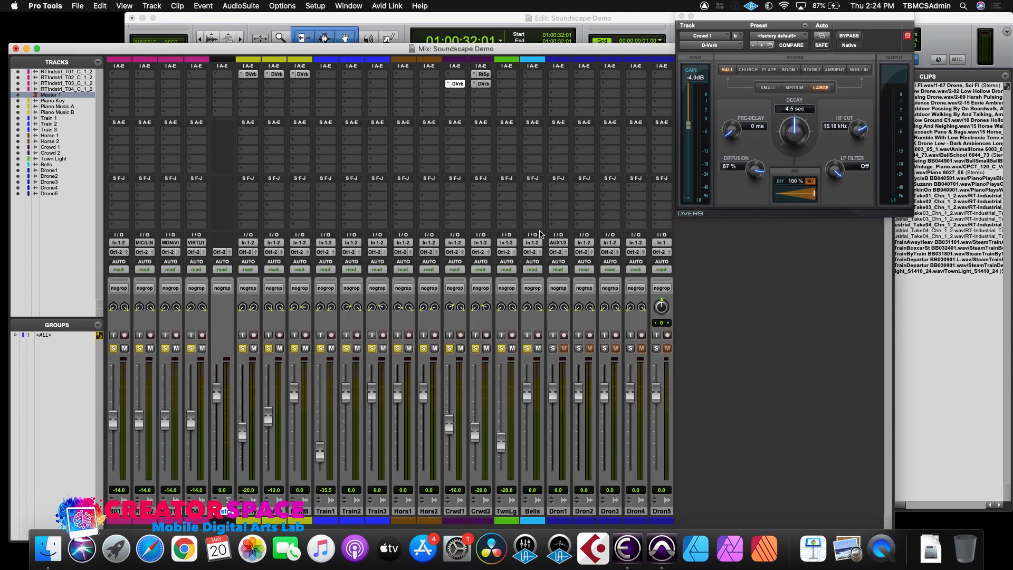
{"action": "left_click", "coordinate": [528, 270]}
{"action": "left_click", "coordinate": [536, 280]}
{"action": "left_click", "coordinate": [376, 24]}
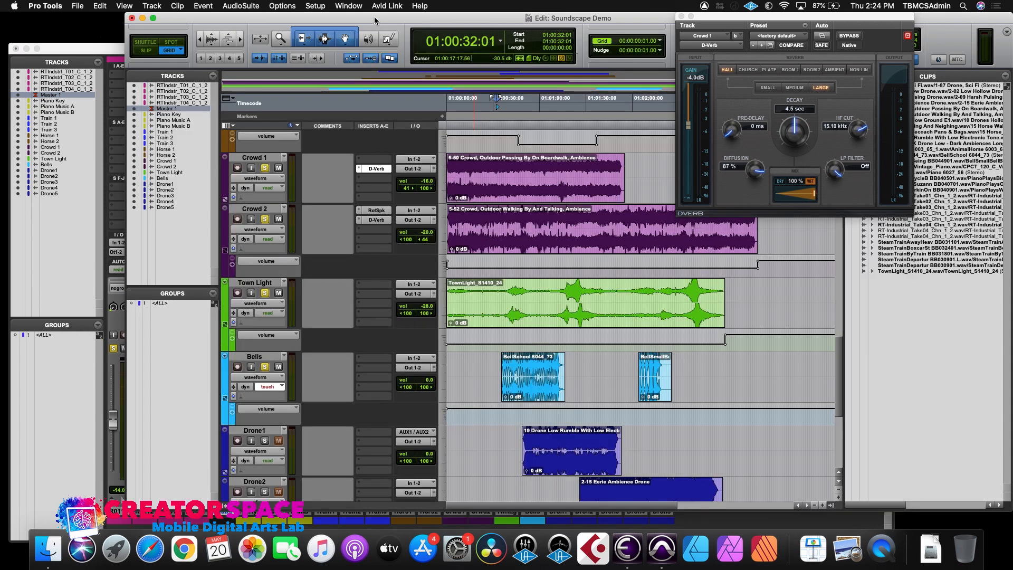
{"action": "left_click", "coordinate": [497, 362]}
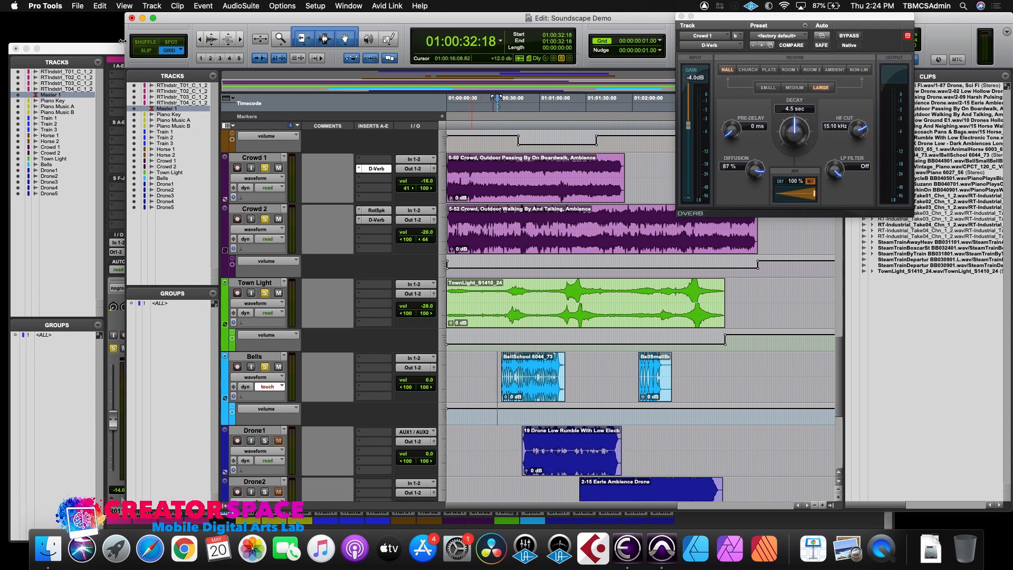
{"action": "left_click", "coordinate": [106, 48]}
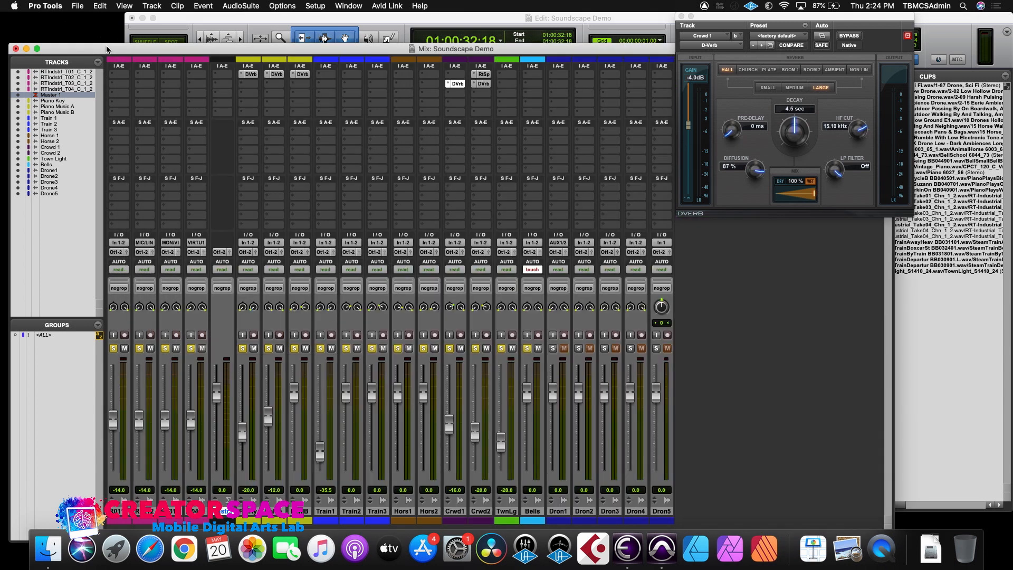
{"action": "key", "text": "space"}
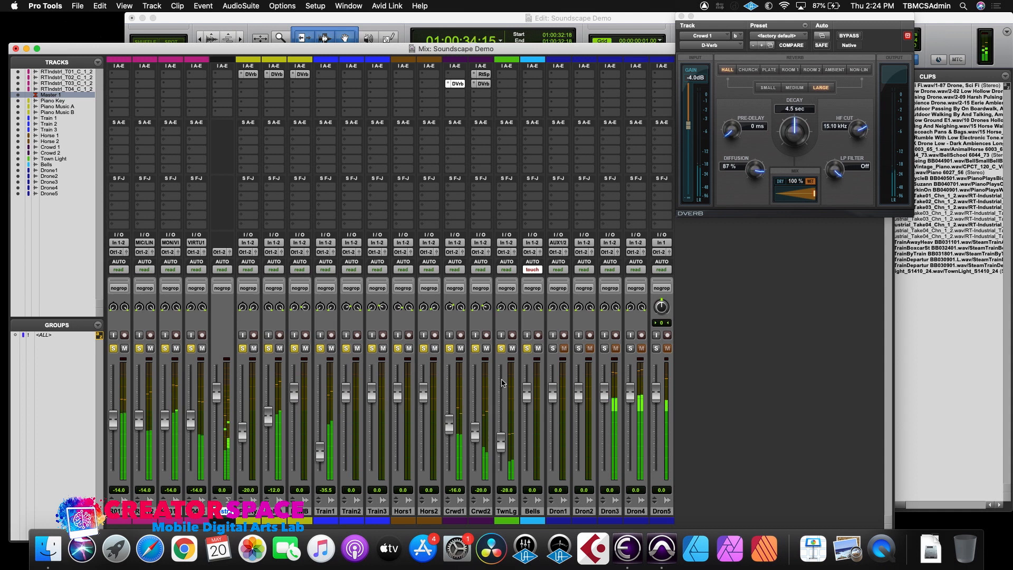
{"action": "left_click_drag", "start_coordinate": [526, 393], "coordinate": [524, 413]}
{"action": "key", "text": "space"}
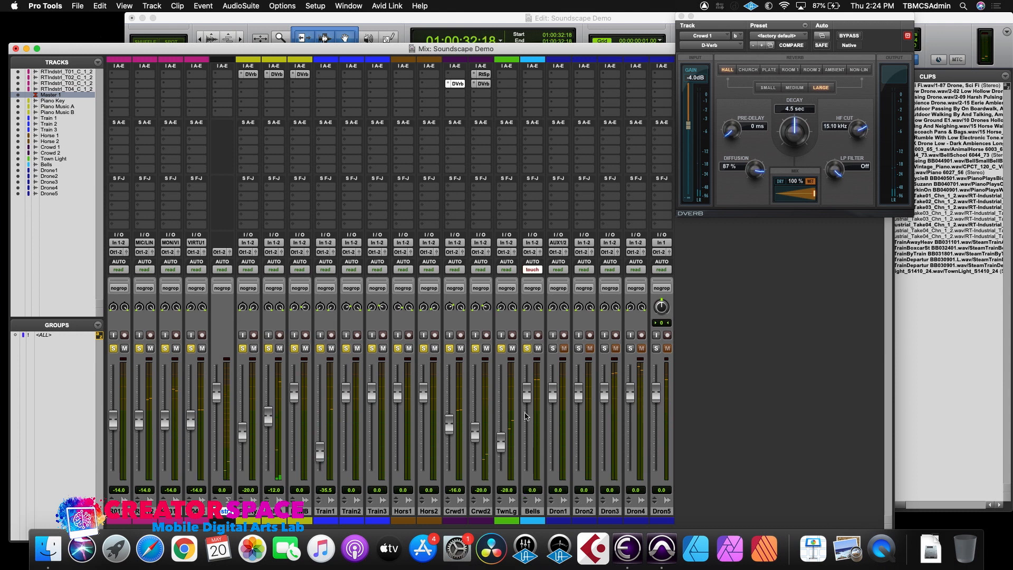
- Record Bells volume automation over the BellSchool clip, riding the fader down to silence and back up to about -28 dB
{"action": "key", "text": "space"}
{"action": "left_click_drag", "start_coordinate": [527, 393], "coordinate": [533, 439]}
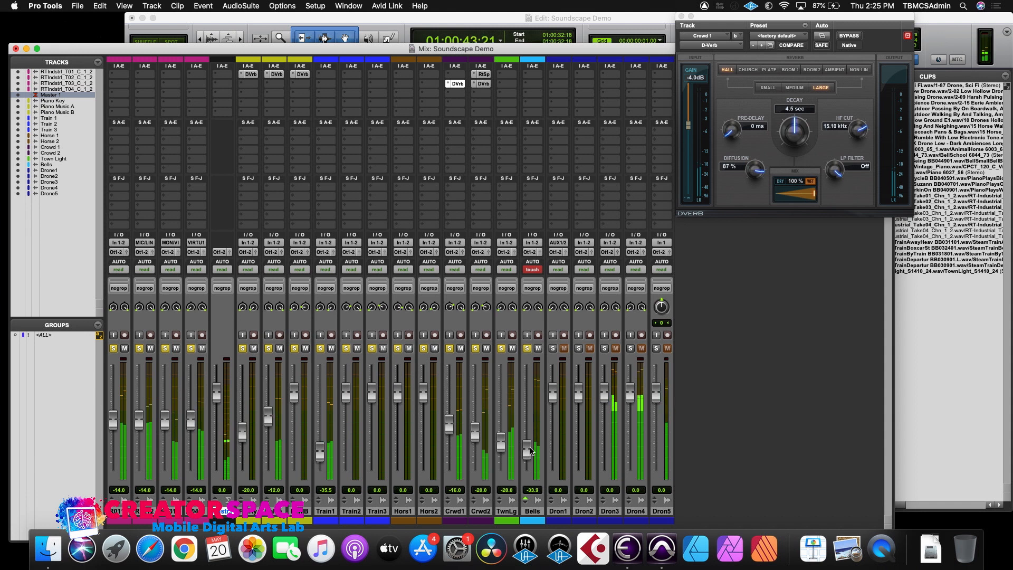
{"action": "left_click_drag", "start_coordinate": [530, 457], "coordinate": [532, 471]}
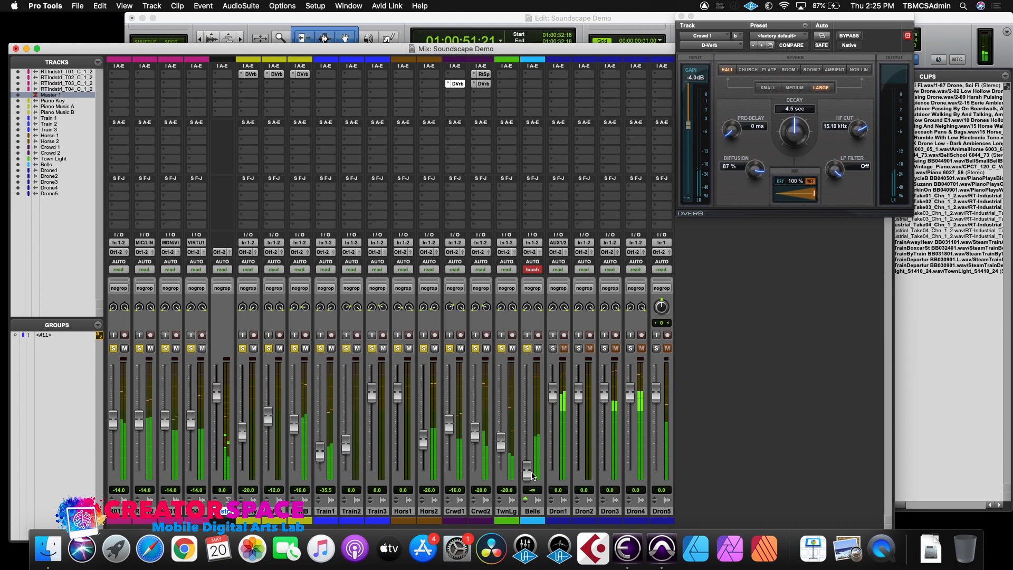
{"action": "left_click_drag", "start_coordinate": [532, 474], "coordinate": [530, 431]}
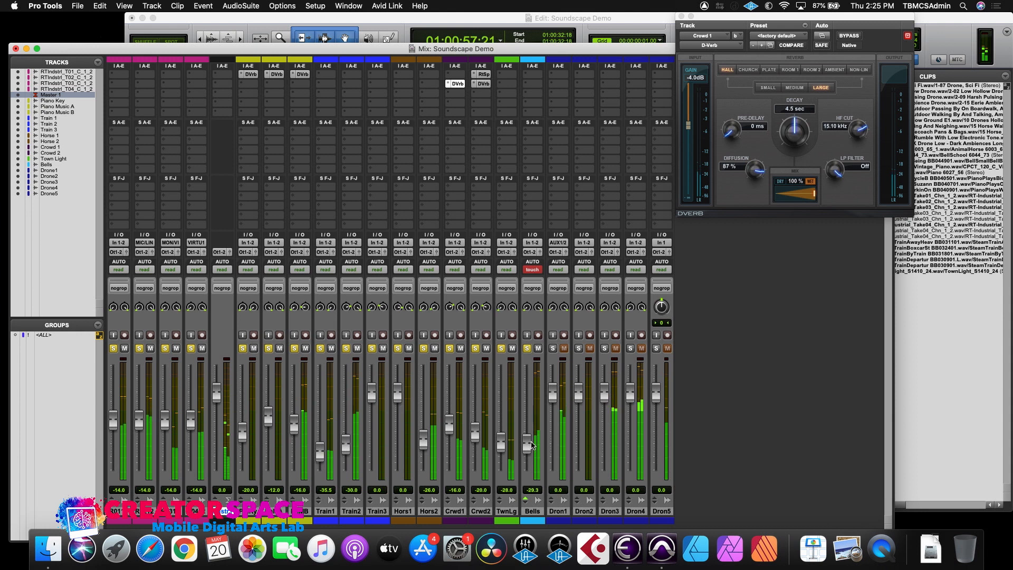
{"action": "left_click_drag", "start_coordinate": [532, 445], "coordinate": [533, 446]}
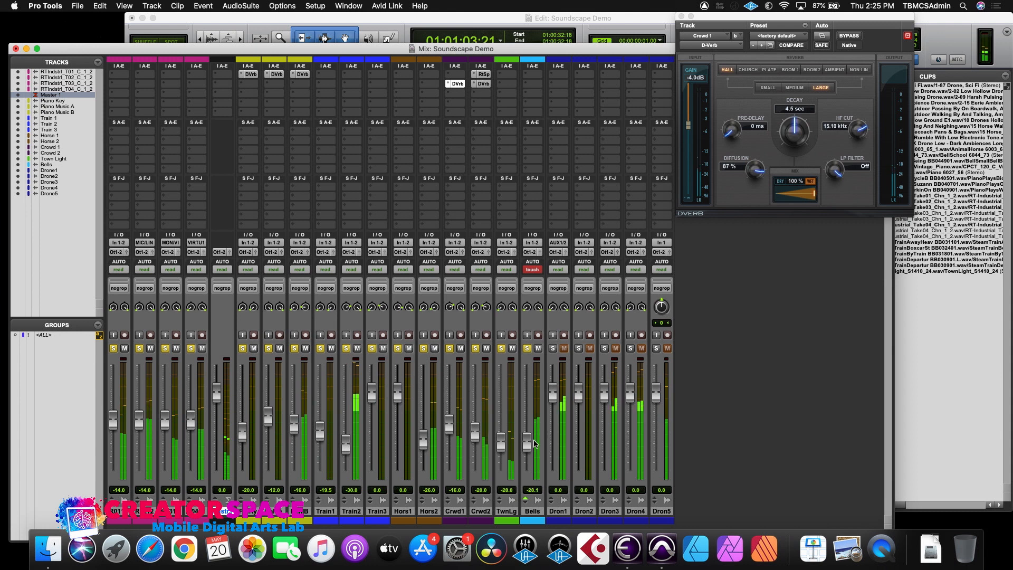
{"action": "left_click_drag", "start_coordinate": [534, 446], "coordinate": [534, 436]}
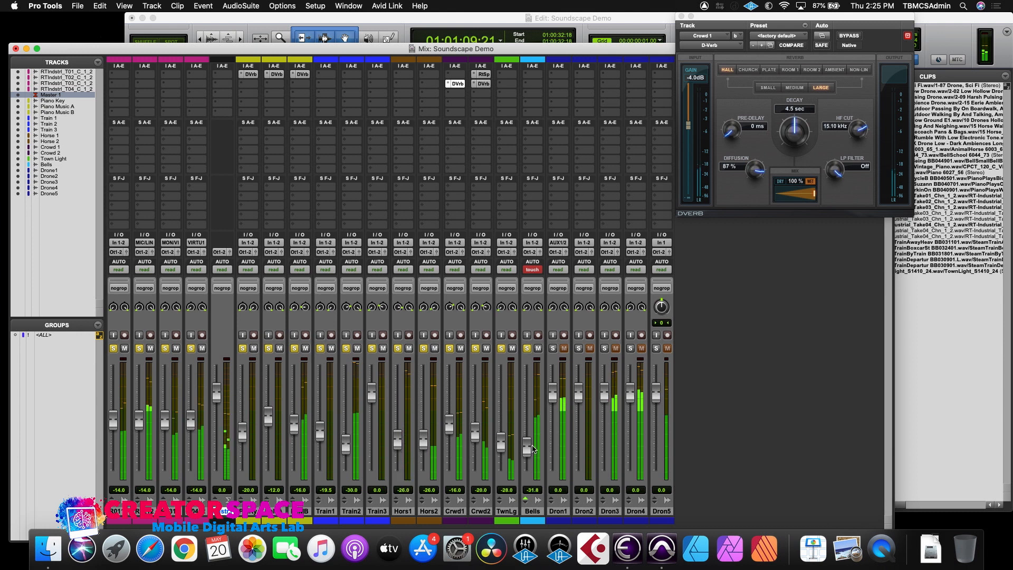
{"action": "left_click_drag", "start_coordinate": [534, 442], "coordinate": [535, 466]}
{"action": "key", "text": "space"}
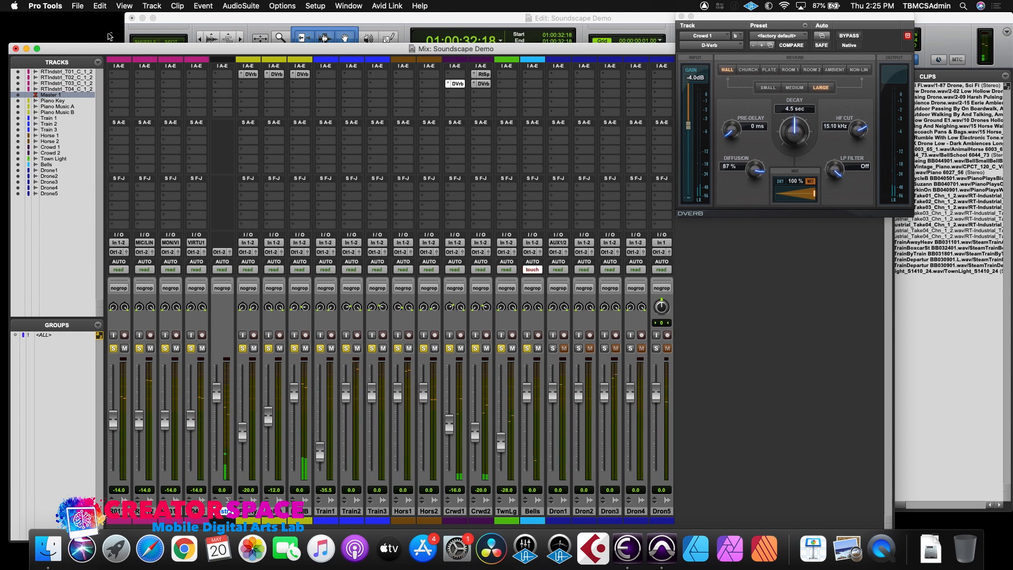
- Lower the Bells volume automation across the second bell clip in the Edit window
{"action": "key", "text": "super+equal"}
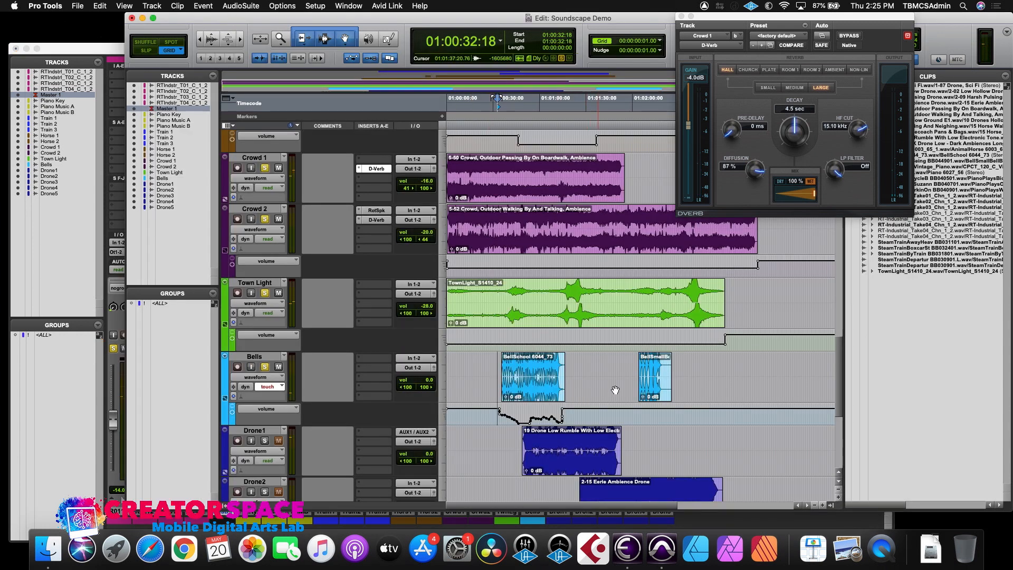
{"action": "left_click", "coordinate": [659, 391]}
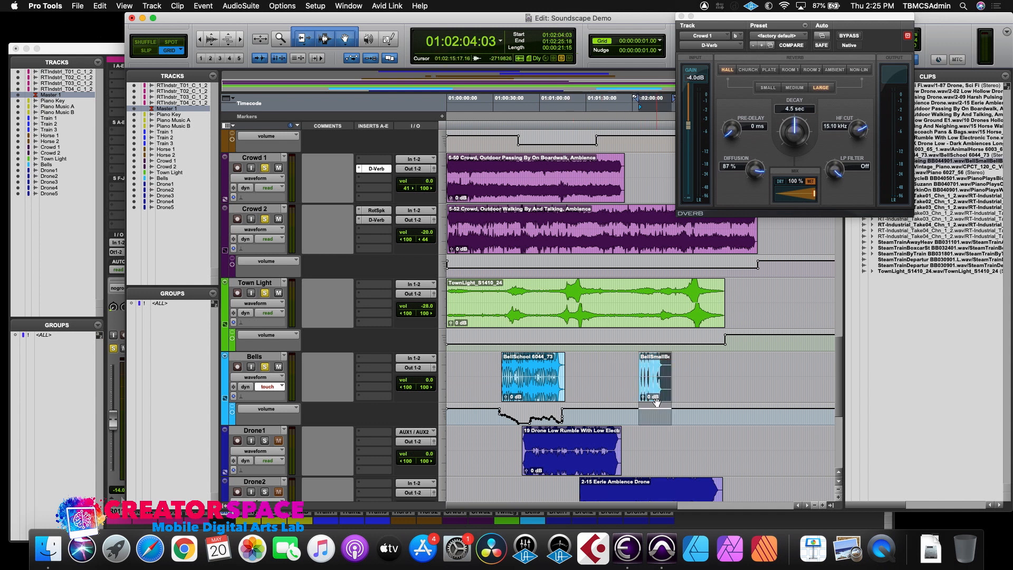
{"action": "left_click_drag", "start_coordinate": [655, 408], "coordinate": [656, 410]}
{"action": "left_click", "coordinate": [633, 371]}
- Solo Drone1, show its volume lane and lower the automation across its clip to -28.0 dB
{"action": "scroll", "coordinate": [634, 372], "scroll_direction": "down", "scroll_amount": 10}
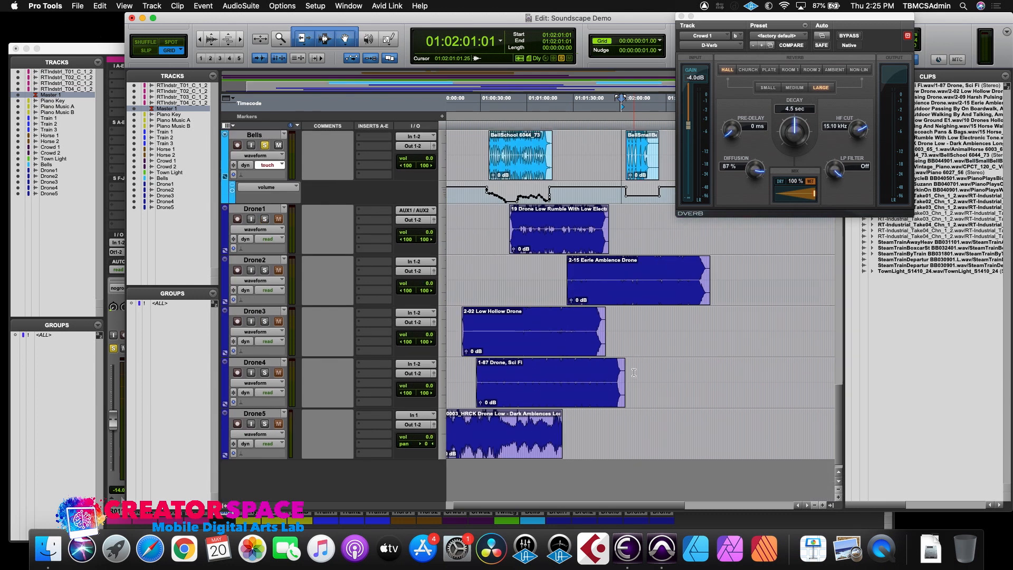
{"action": "scroll", "coordinate": [634, 372], "scroll_direction": "up", "scroll_amount": 7}
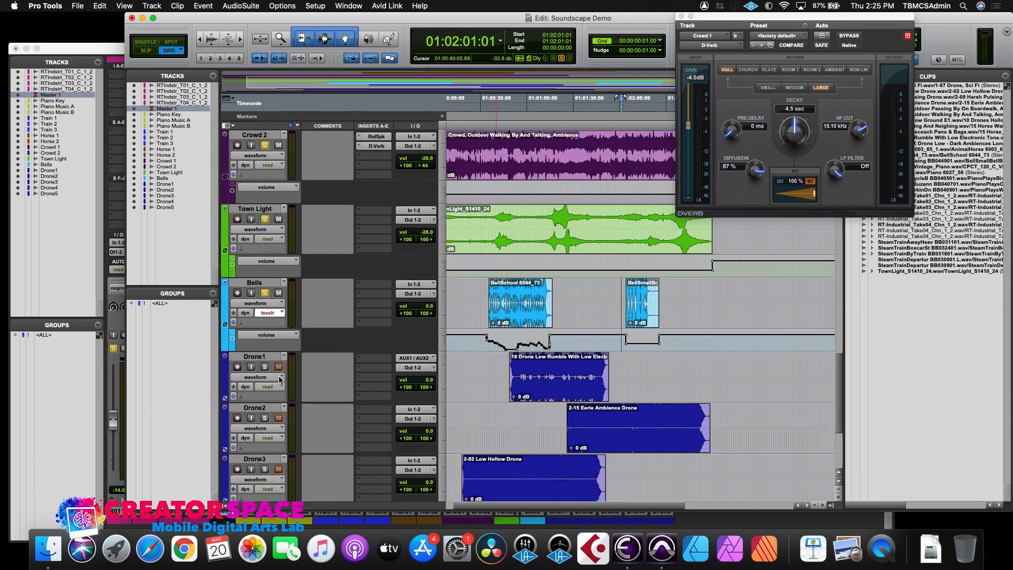
{"action": "left_click", "coordinate": [264, 366]}
{"action": "left_click", "coordinate": [226, 398]}
{"action": "left_click", "coordinate": [576, 401]}
{"action": "left_click_drag", "start_coordinate": [565, 405], "coordinate": [566, 418]}
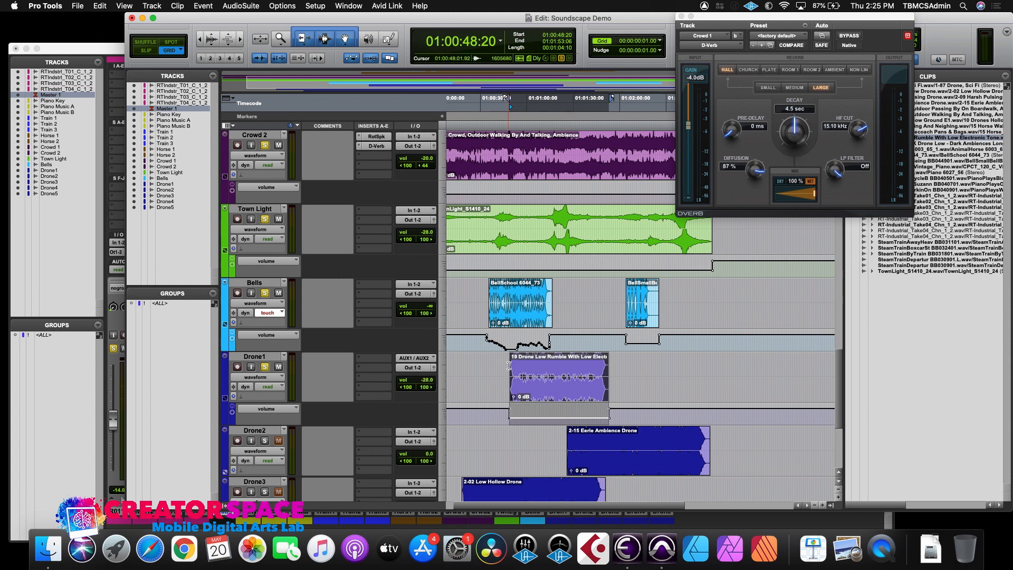
- Play the session from the start of the Drone1 clip to check its level in the mix
{"action": "left_click", "coordinate": [509, 365]}
{"action": "key", "text": "space"}
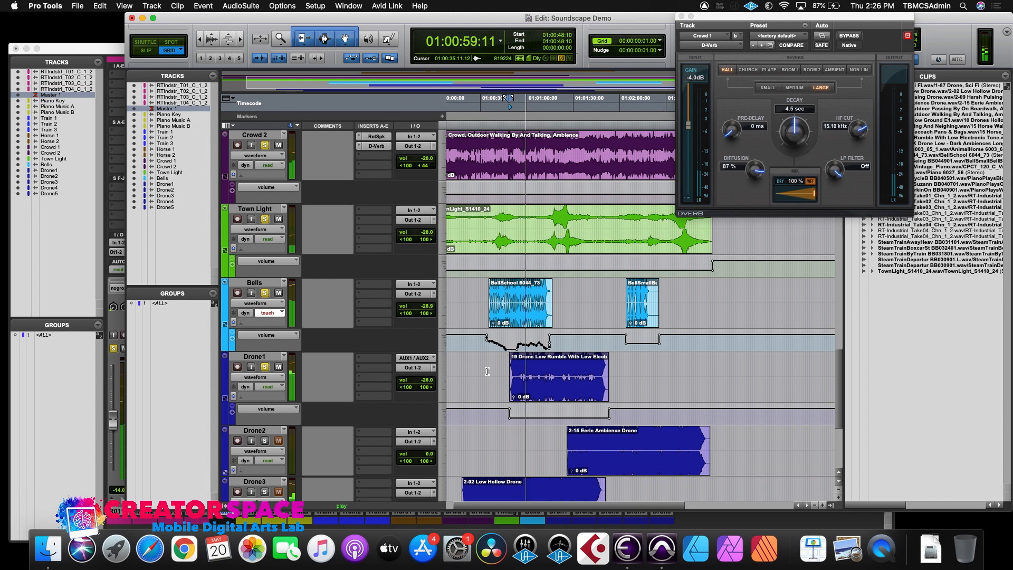
{"action": "key", "text": "space"}
- Solo Drone2, show its volume lane and lower the automation across its clip to -18.0 dB
{"action": "scroll", "coordinate": [256, 316], "scroll_direction": "down", "scroll_amount": 5}
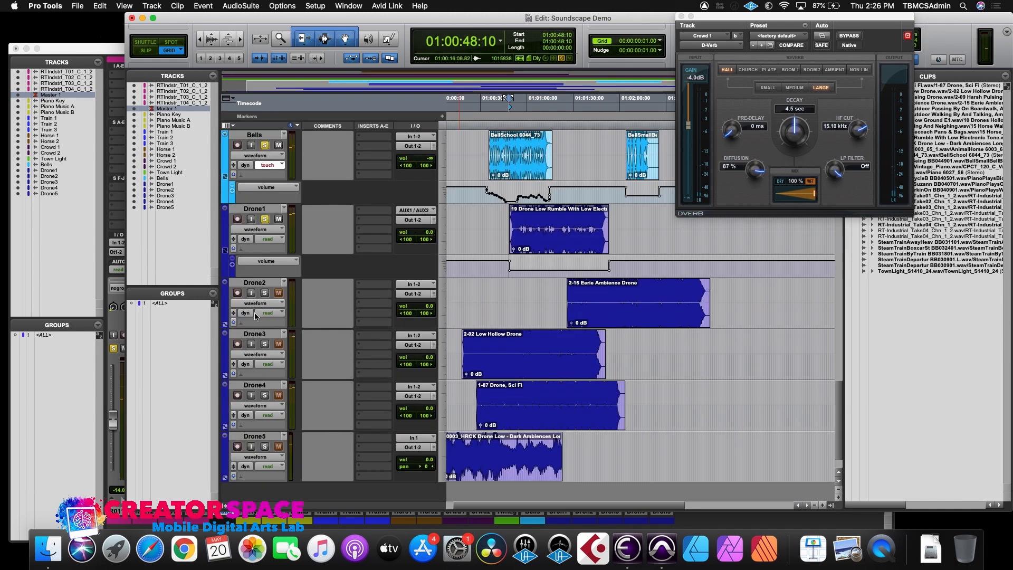
{"action": "left_click", "coordinate": [225, 324]}
{"action": "left_click", "coordinate": [591, 321]}
{"action": "left_click_drag", "start_coordinate": [593, 333], "coordinate": [594, 335]}
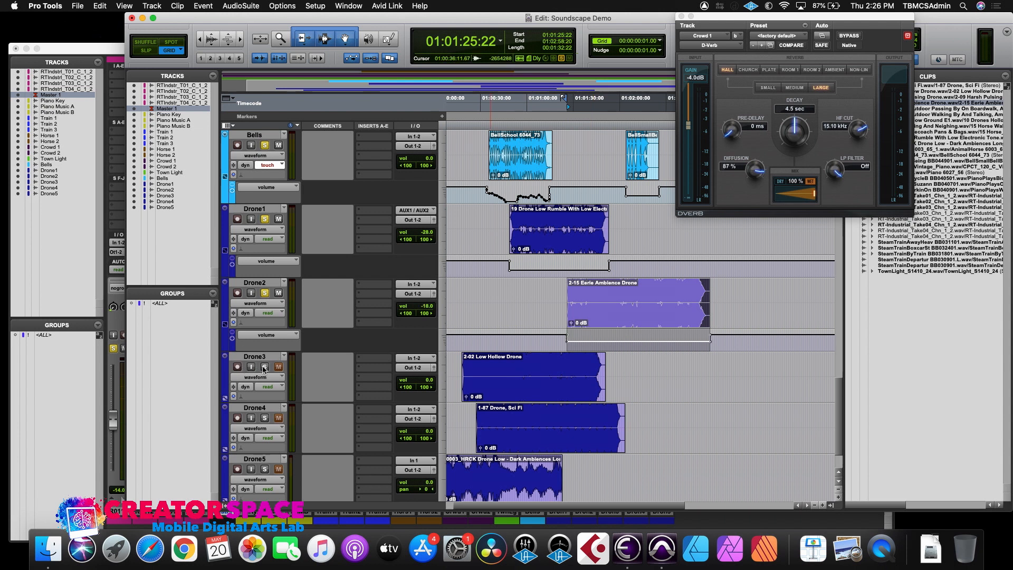
- Solo Drone3, show its volume lane and lower the automation across the Low Hollow Drone clip to -20.0 dB
{"action": "left_click", "coordinate": [226, 398]}
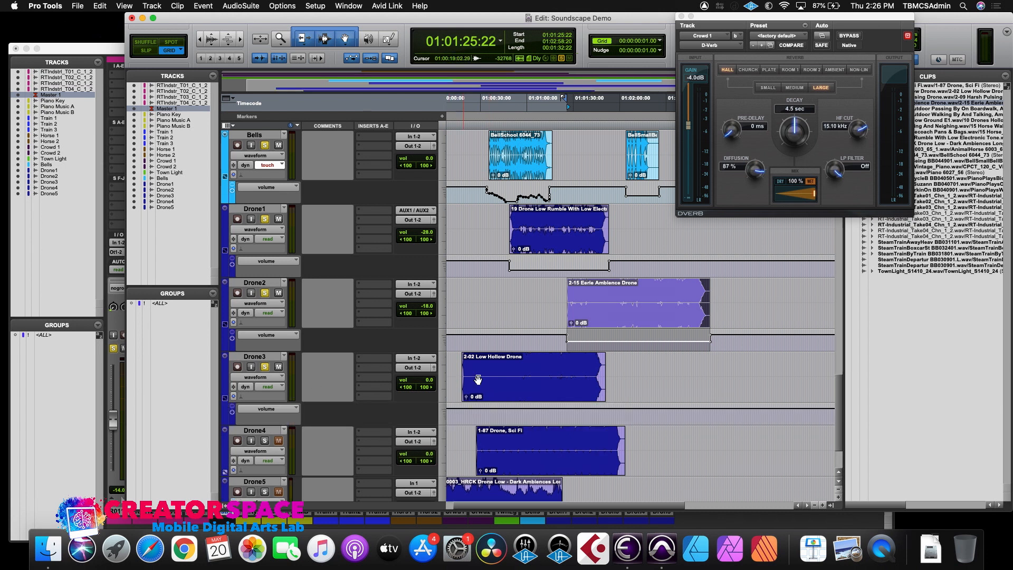
{"action": "left_click", "coordinate": [495, 388]}
{"action": "left_click_drag", "start_coordinate": [497, 406], "coordinate": [496, 411]}
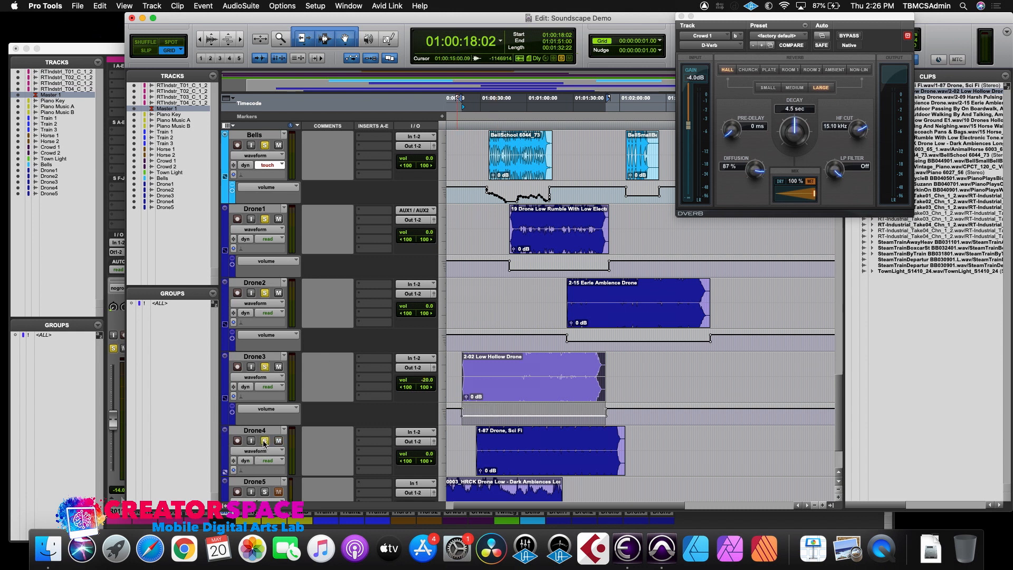
- Solo Drone4, show its volume lane and lower the automation across the Sci Fi drone clip to -22.0 dB
{"action": "scroll", "coordinate": [494, 440], "scroll_direction": "down", "scroll_amount": 3}
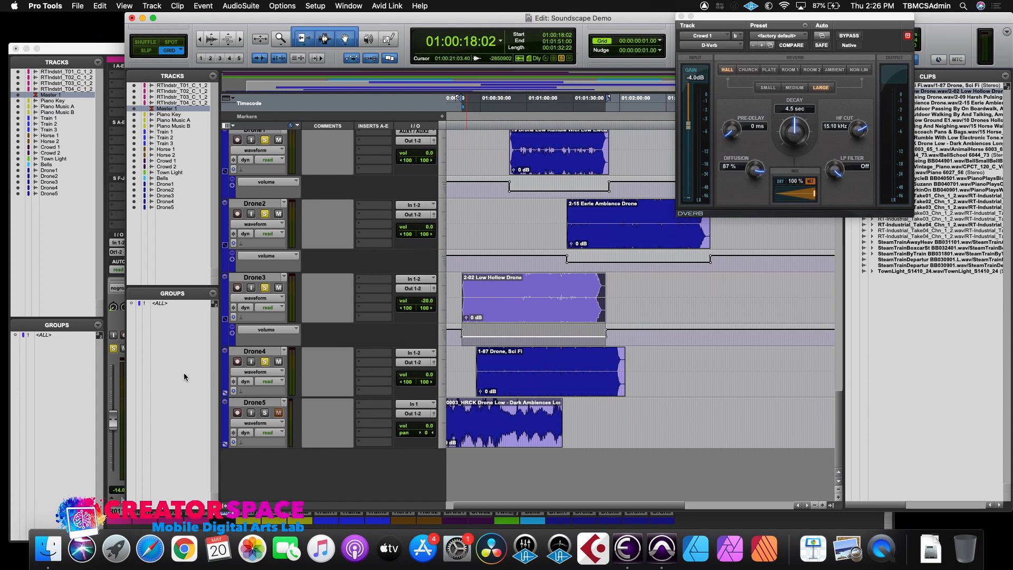
{"action": "left_click", "coordinate": [225, 391]}
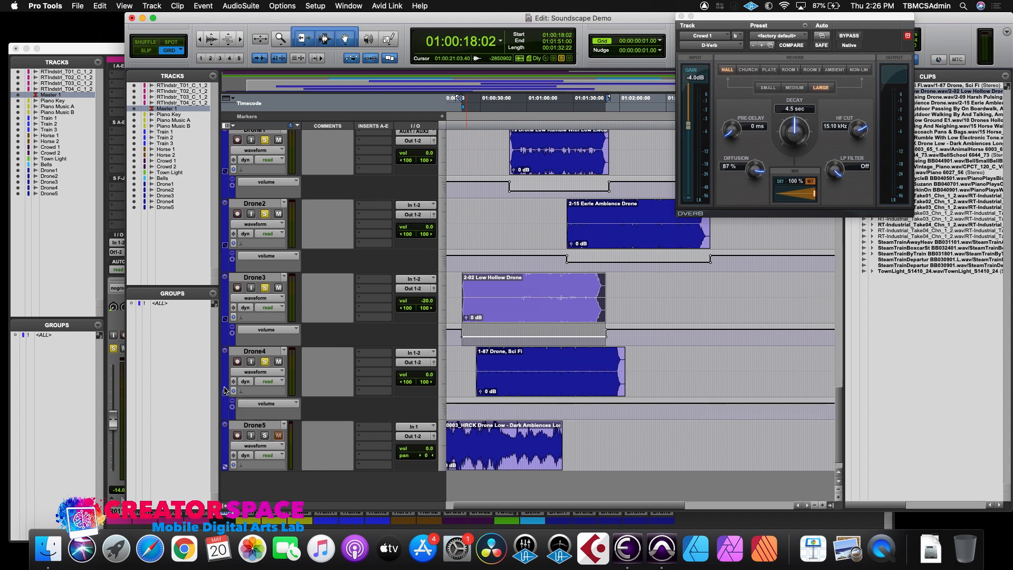
{"action": "left_click", "coordinate": [507, 387]}
{"action": "left_click_drag", "start_coordinate": [508, 402], "coordinate": [508, 407]}
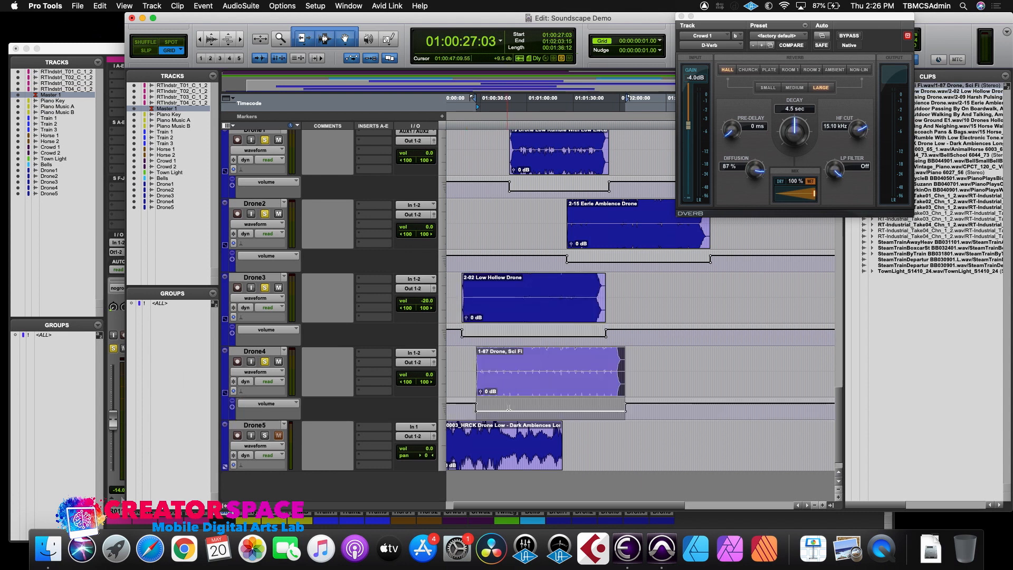
- Solo Drone5, show its volume lane and lower the automation across its Dark Ambiences clip to -26.0 dB
{"action": "left_click", "coordinate": [225, 466]}
{"action": "left_click", "coordinate": [475, 467]}
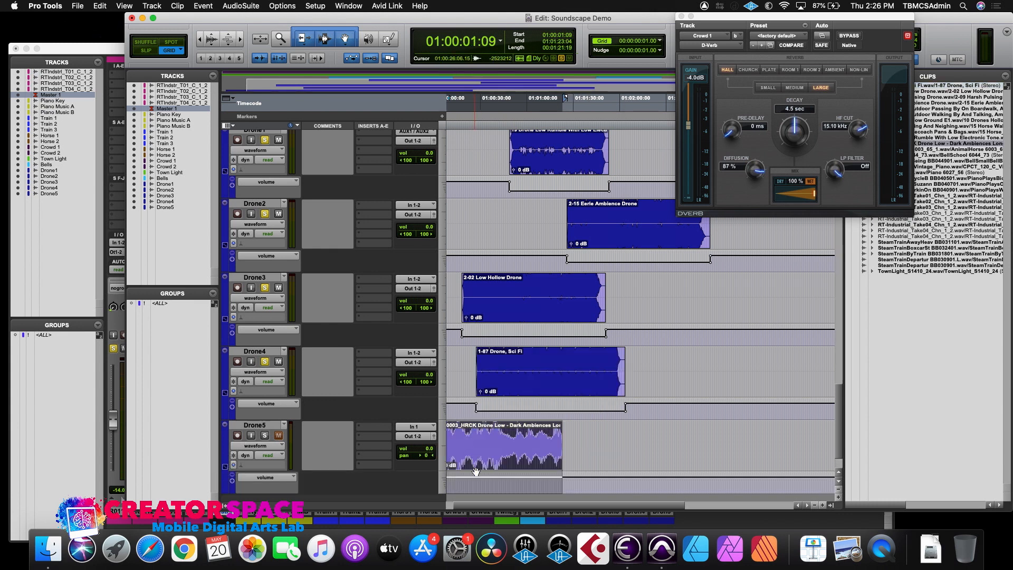
{"action": "left_click_drag", "start_coordinate": [476, 474], "coordinate": [477, 480]}
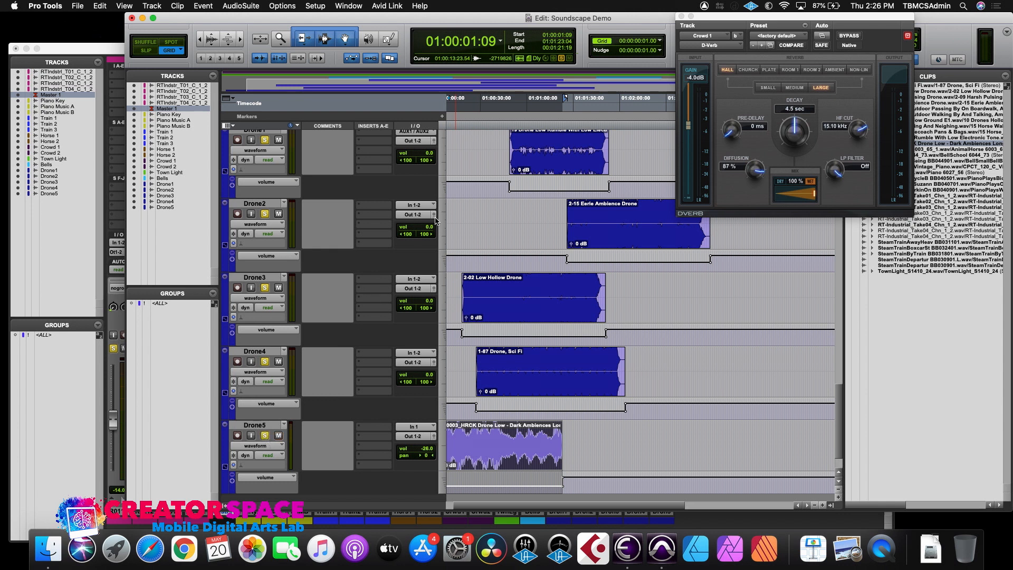
- Play the session from 01:00:11:06 to hear how Drone3, Drone4 and Drone5 sit in the mix
{"action": "left_click", "coordinate": [451, 200]}
{"action": "key", "text": "space"}
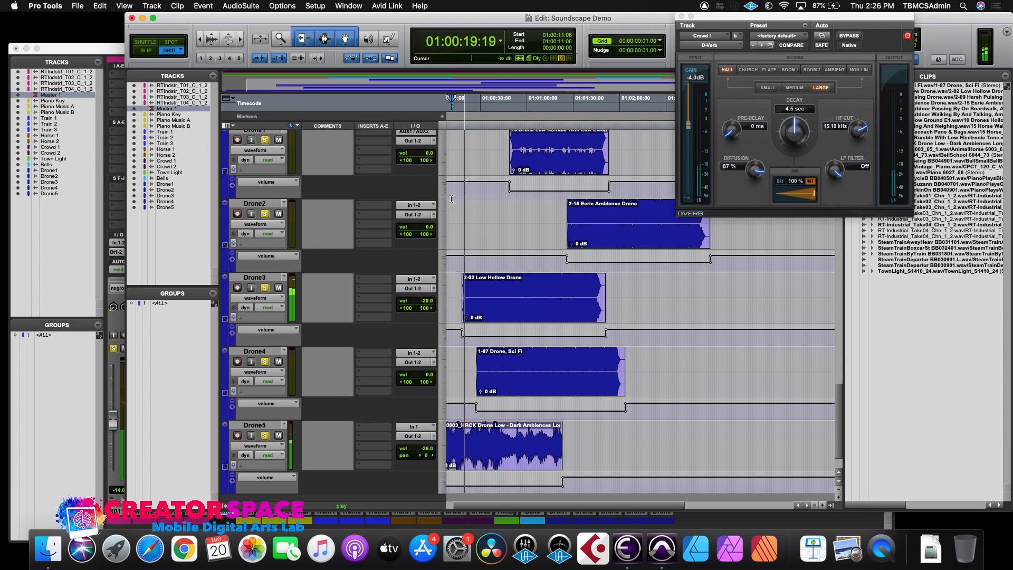
{"action": "scroll", "coordinate": [452, 198], "scroll_direction": "up", "scroll_amount": 2}
{"action": "scroll", "coordinate": [454, 184], "scroll_direction": "down", "scroll_amount": 4}
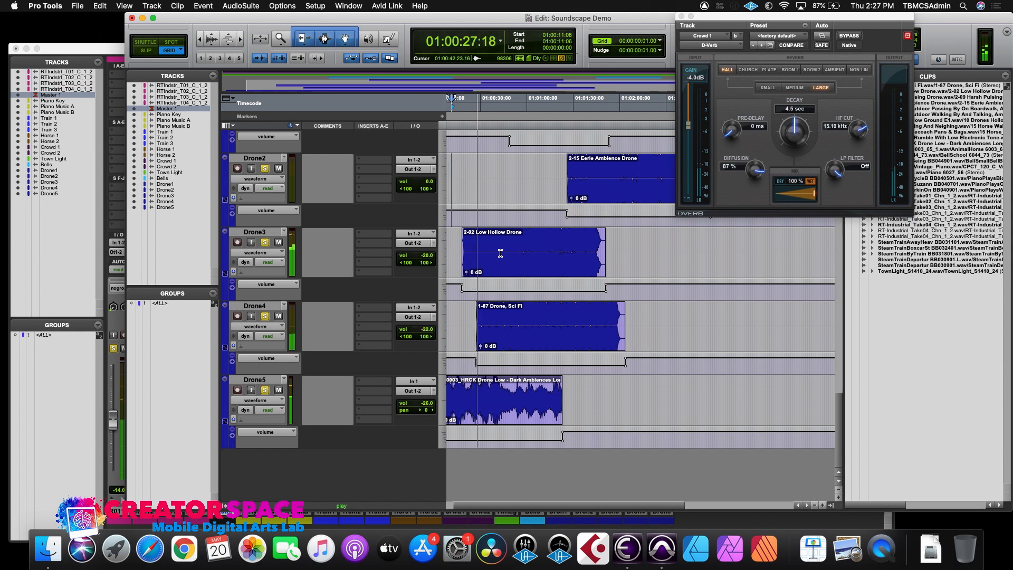
{"action": "key", "text": "space"}
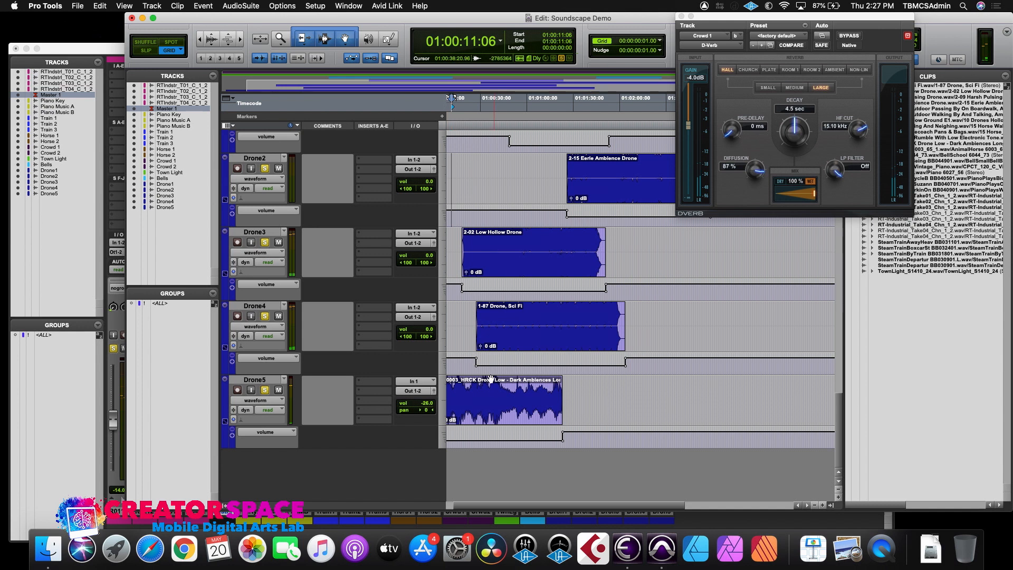
- Lower the clip volume automation further, to -34.0 dB on Drone5, -32.0 dB on Drone3 and -38.0 dB on Drone4
{"action": "left_click", "coordinate": [496, 429]}
{"action": "left_click_drag", "start_coordinate": [496, 429], "coordinate": [498, 434]}
{"action": "left_click", "coordinate": [500, 274]}
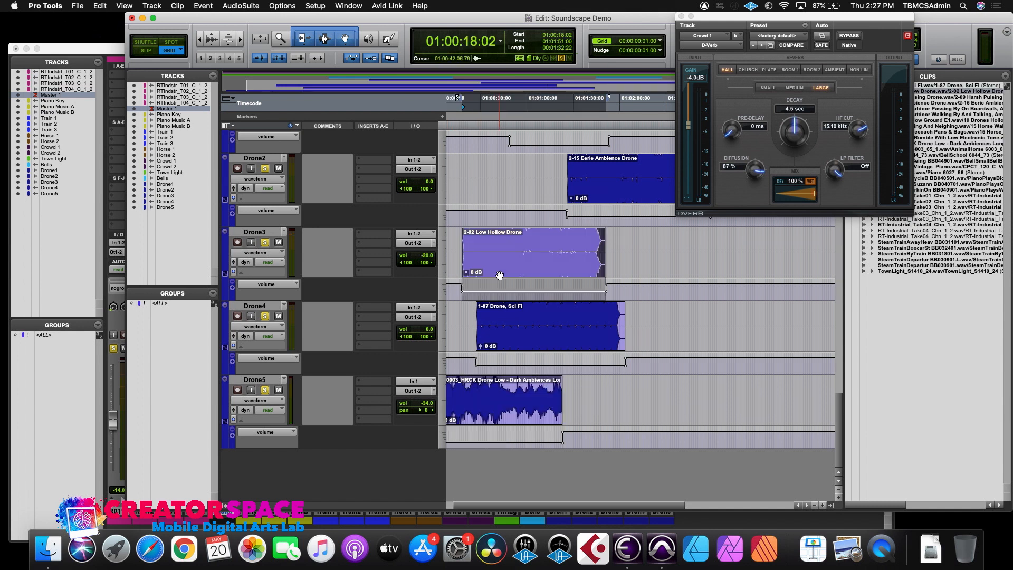
{"action": "left_click_drag", "start_coordinate": [499, 279], "coordinate": [501, 283]}
{"action": "left_click", "coordinate": [506, 346]}
{"action": "left_click_drag", "start_coordinate": [509, 357], "coordinate": [508, 357]}
- Play from just before the Drone3 clip and lower the clip volume automation to -32.0 dB on Drone1 and -30.0 dB on Drone2
{"action": "left_click", "coordinate": [461, 305]}
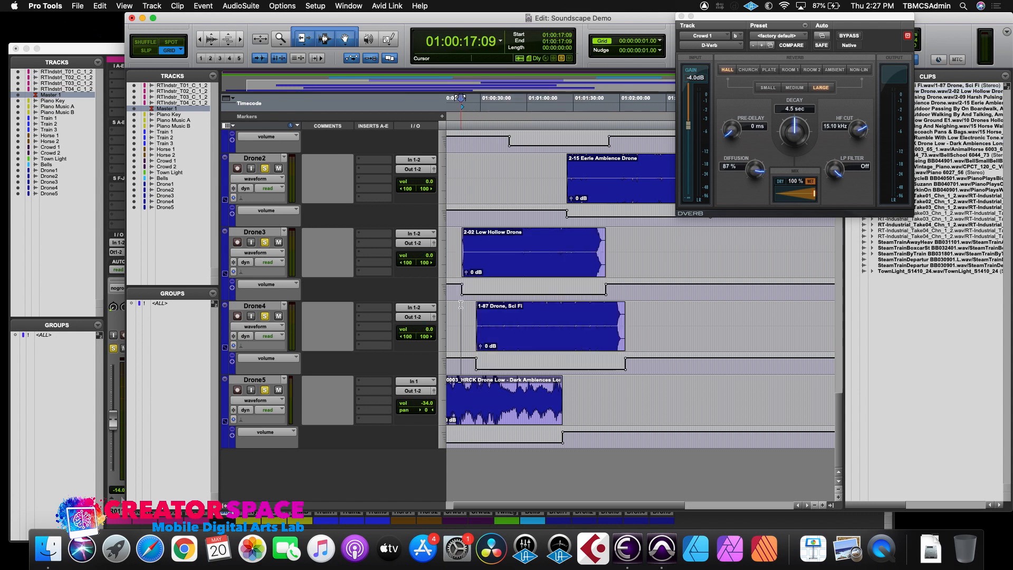
{"action": "key", "text": "space"}
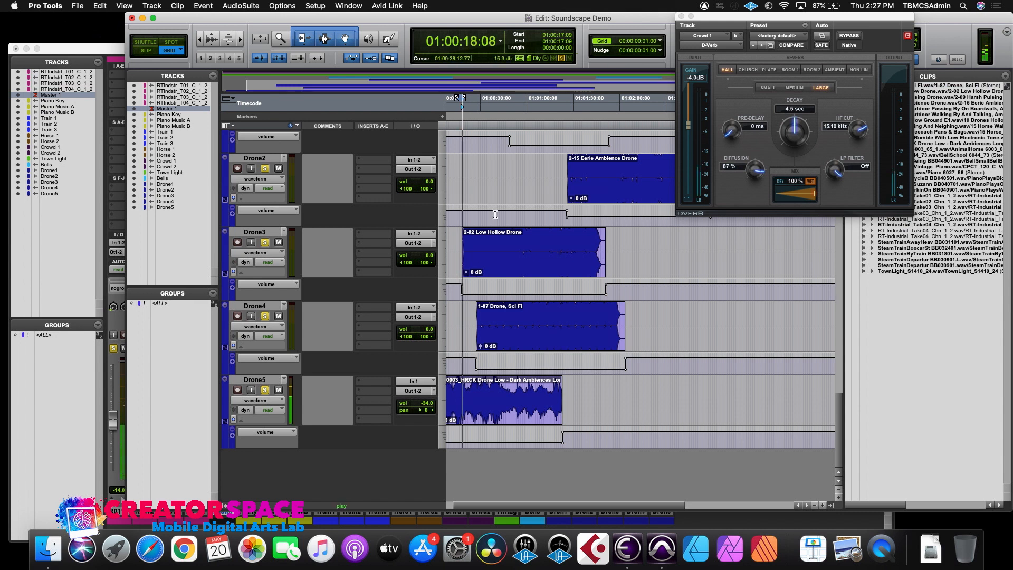
{"action": "scroll", "coordinate": [495, 214], "scroll_direction": "up", "scroll_amount": 5}
{"action": "scroll", "coordinate": [517, 201], "scroll_direction": "down", "scroll_amount": 5}
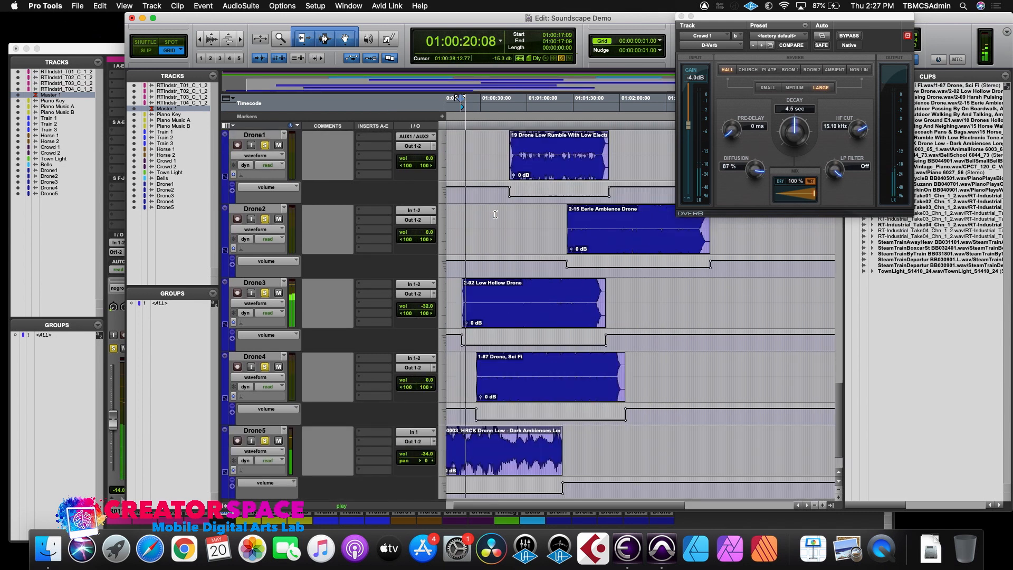
{"action": "left_click", "coordinate": [536, 170]}
{"action": "left_click_drag", "start_coordinate": [538, 184], "coordinate": [538, 186]}
{"action": "left_click", "coordinate": [600, 235]}
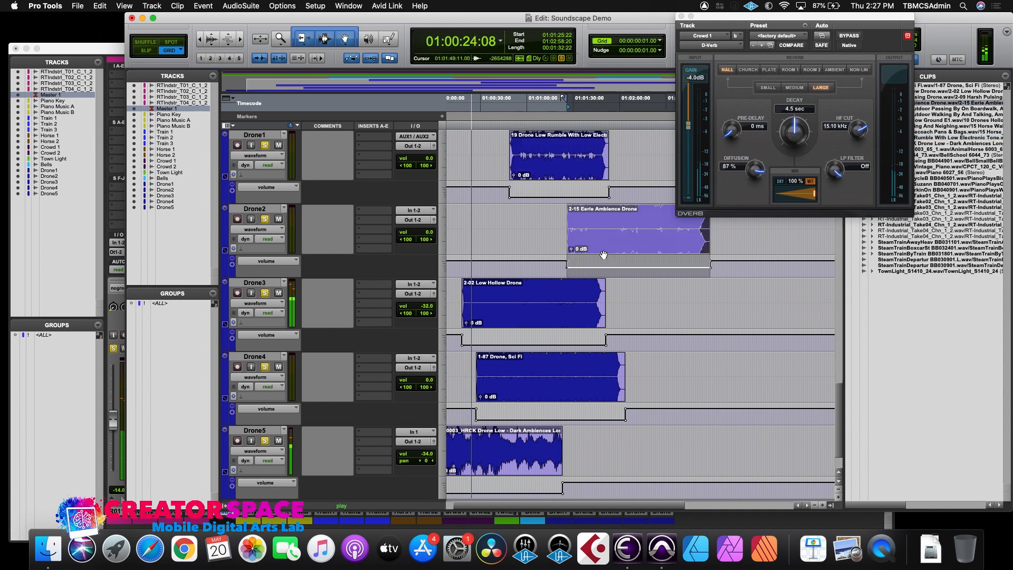
{"action": "left_click_drag", "start_coordinate": [606, 259], "coordinate": [605, 262]}
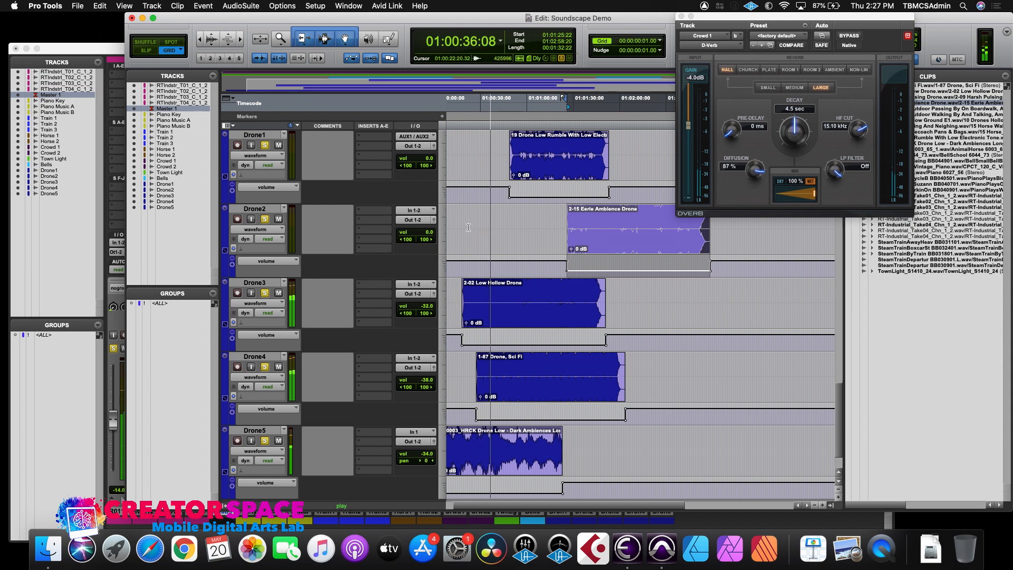
- Check the tracks from the industrial takes down to the drones while the mix plays, and stop playback
{"action": "scroll", "coordinate": [468, 227], "scroll_direction": "up", "scroll_amount": 20}
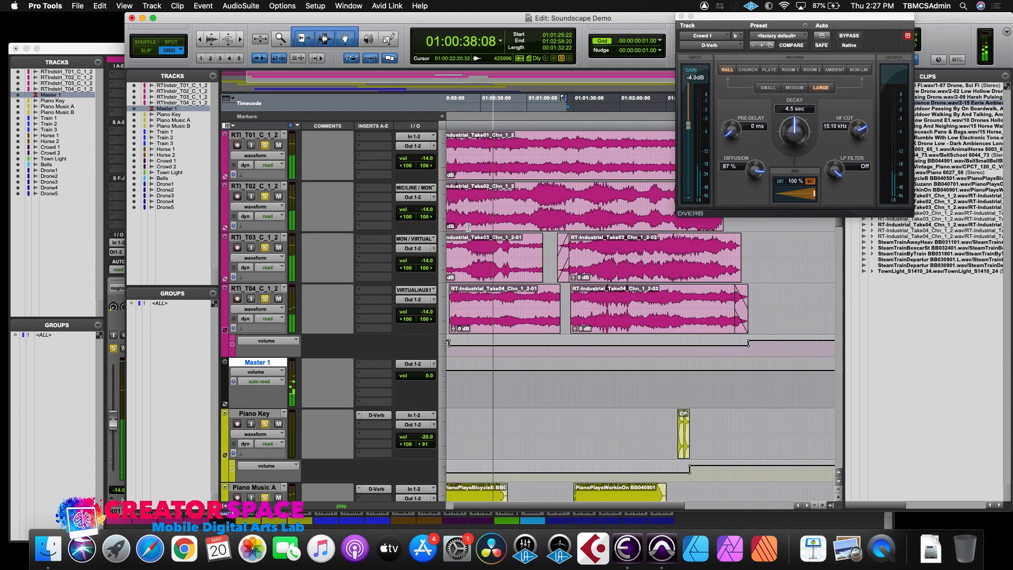
{"action": "scroll", "coordinate": [467, 226], "scroll_direction": "down", "scroll_amount": 20}
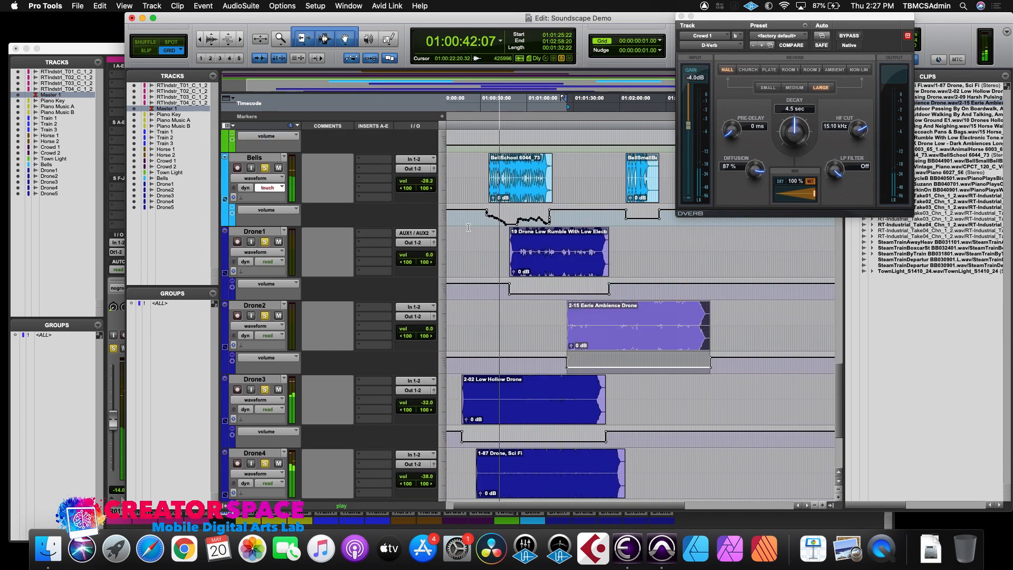
{"action": "key", "text": "space"}
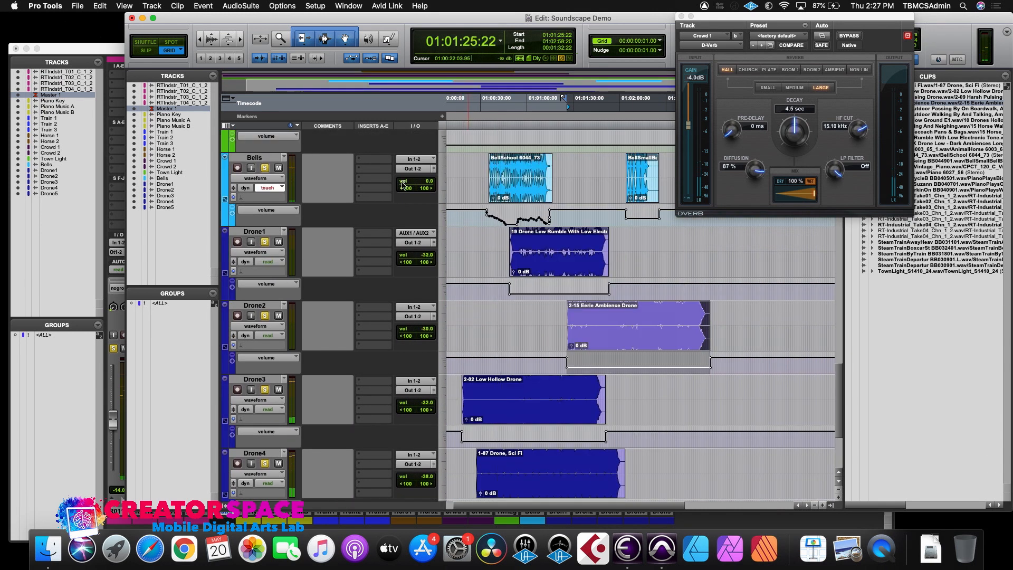
- Try to insert the stereo Pitch Shifter plug-in on the Bells track in the Mix window, declining its activation
{"action": "left_click", "coordinate": [96, 48]}
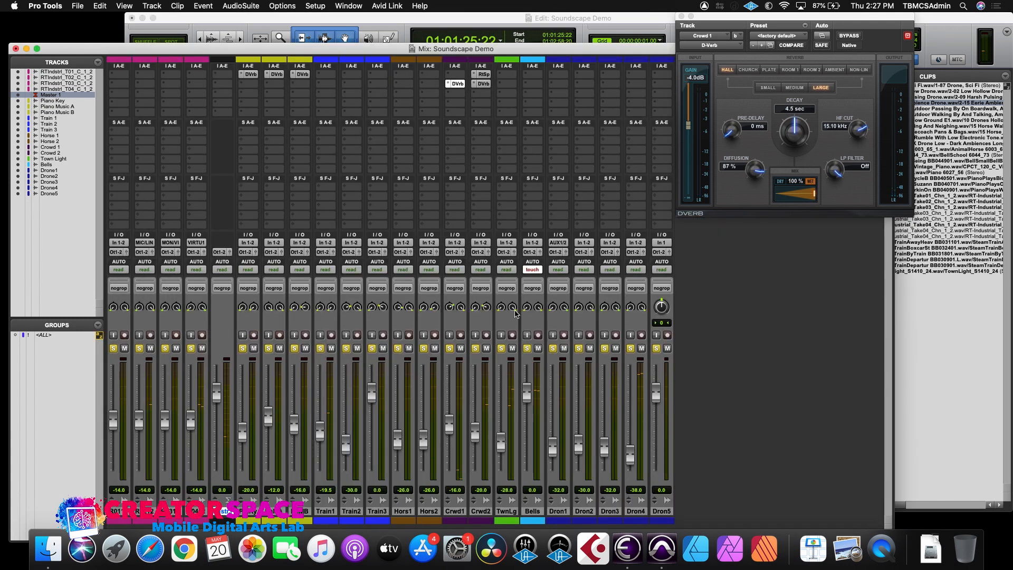
{"action": "left_click", "coordinate": [534, 79]}
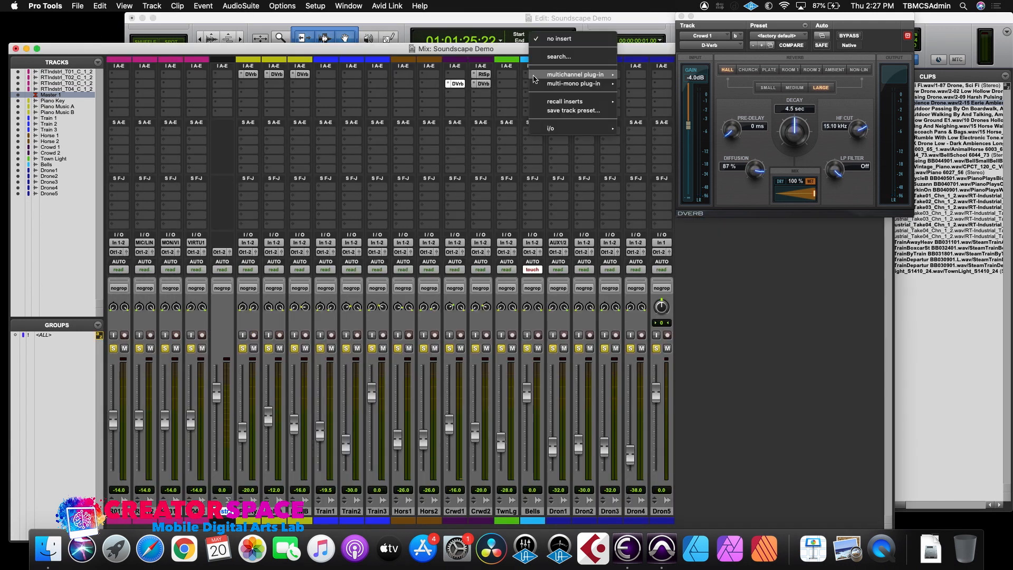
{"action": "mouse_move", "coordinate": [533, 78]}
{"action": "mouse_move", "coordinate": [659, 98]}
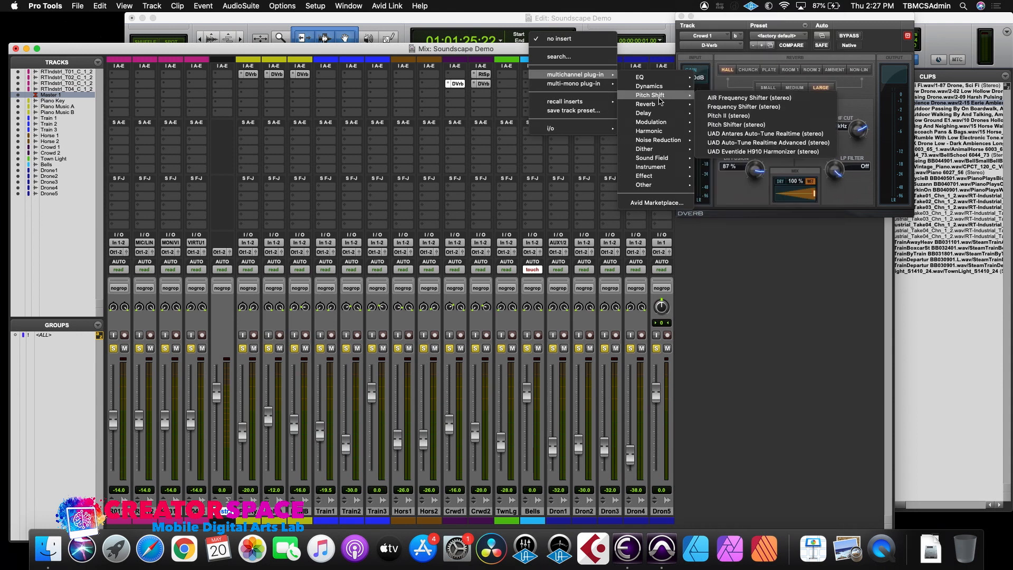
{"action": "left_click", "coordinate": [731, 125]}
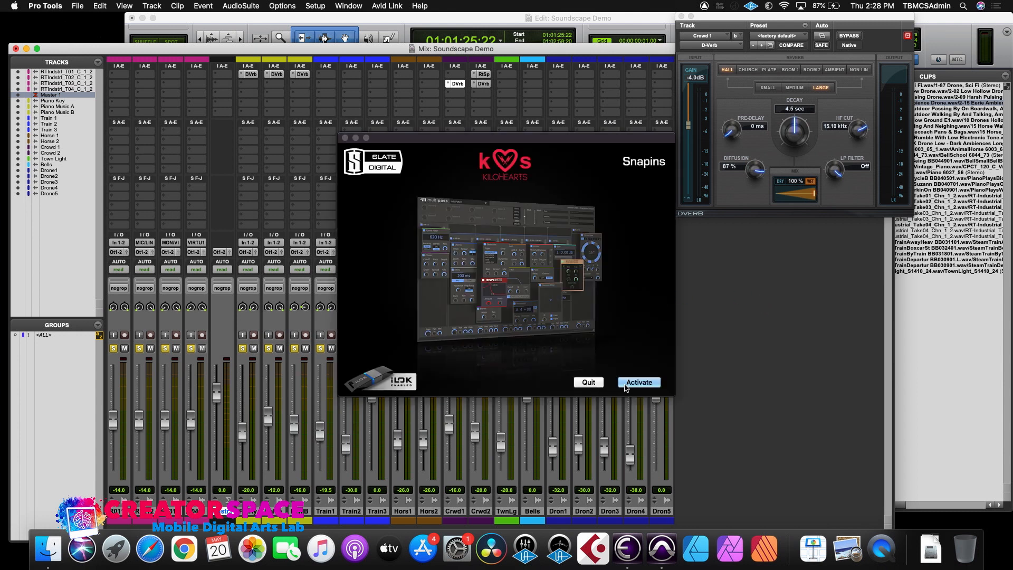
{"action": "left_click", "coordinate": [588, 382]}
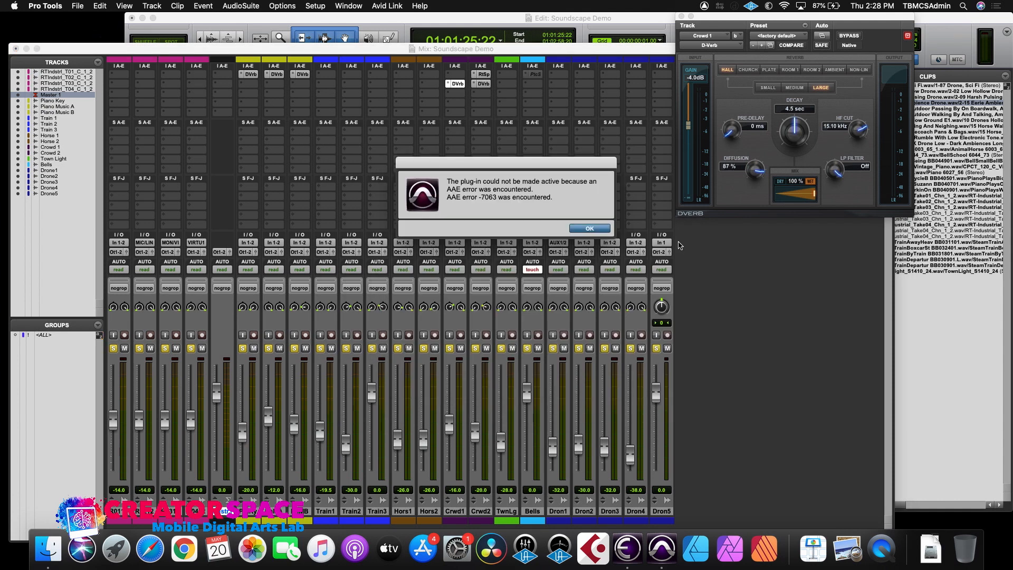
{"action": "left_click", "coordinate": [581, 228]}
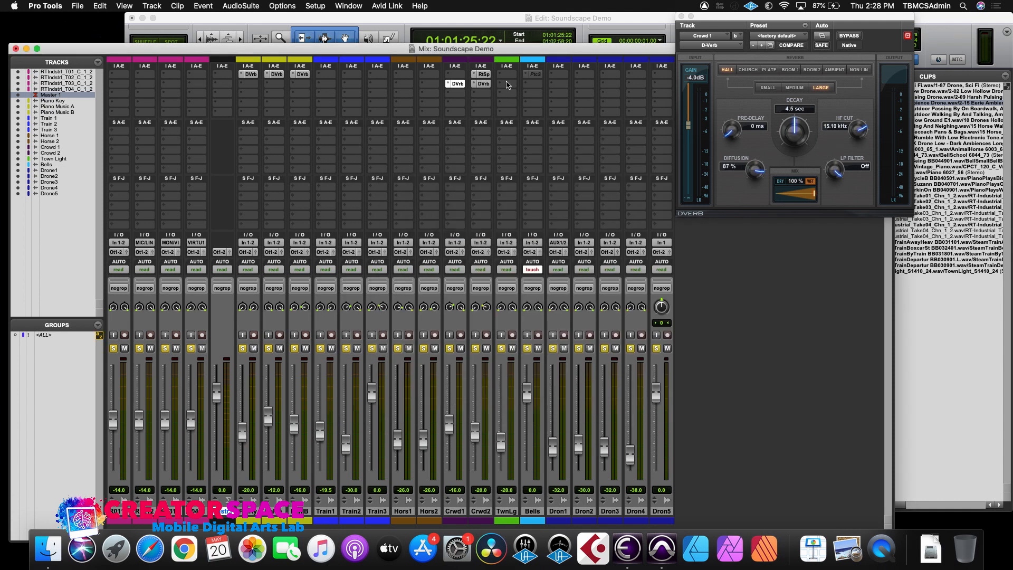
- Open the inactive Bells insert and replace its plug-in with the stereo UAD Brigade Chorus
{"action": "left_click", "coordinate": [532, 75]}
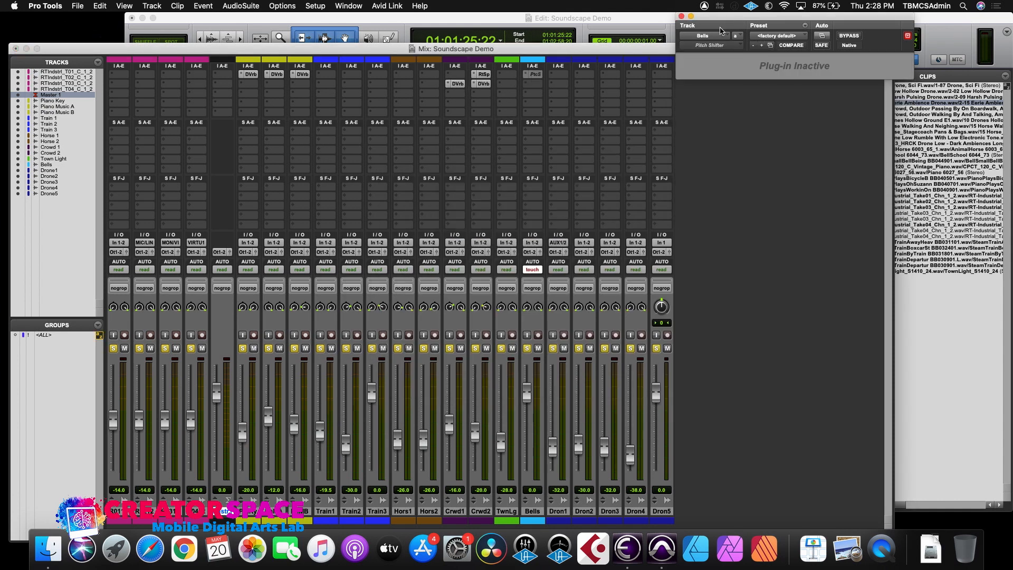
{"action": "left_click", "coordinate": [715, 47]}
{"action": "mouse_move", "coordinate": [739, 45]}
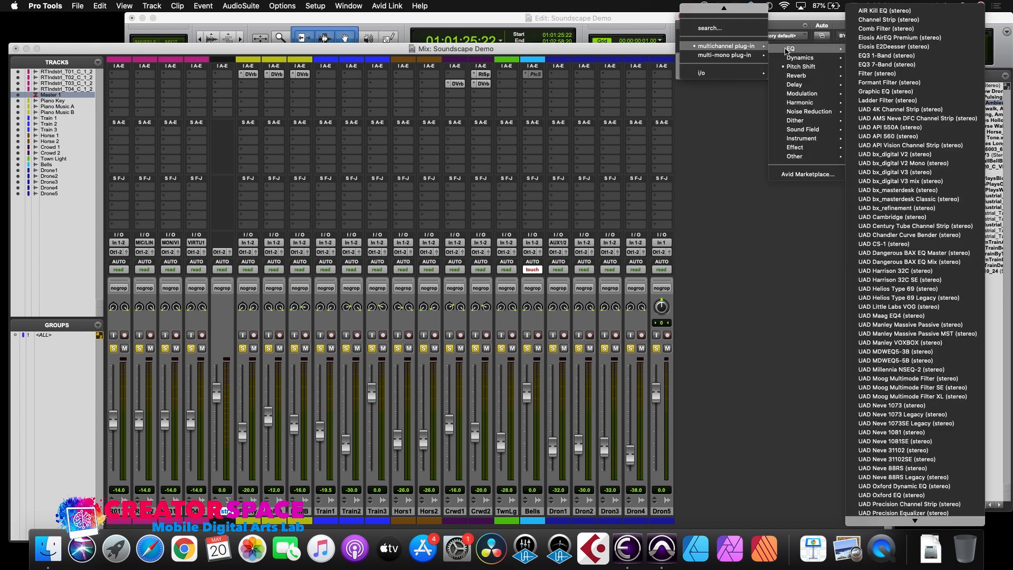
{"action": "mouse_move", "coordinate": [789, 59]}
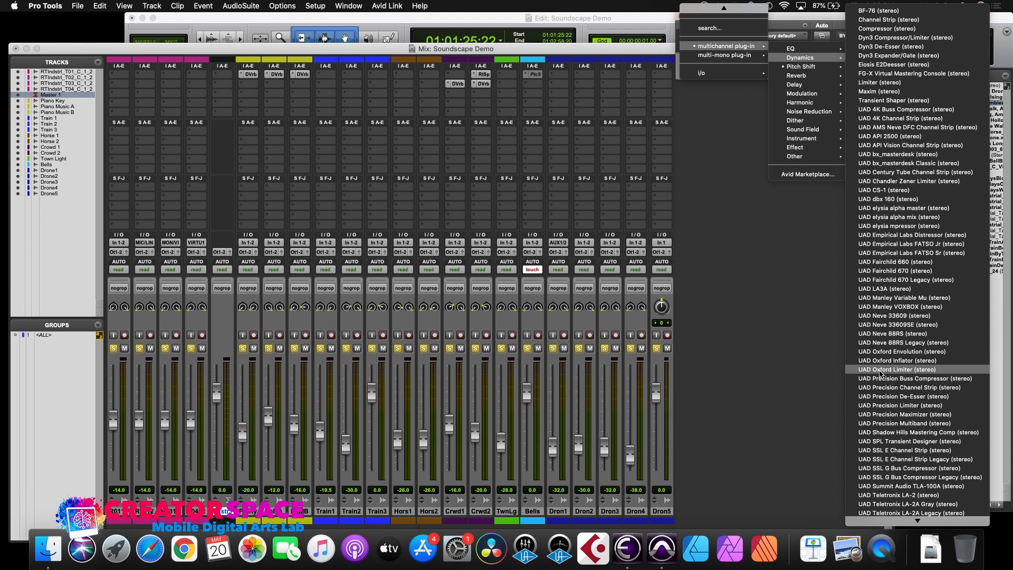
{"action": "left_click", "coordinate": [761, 333]}
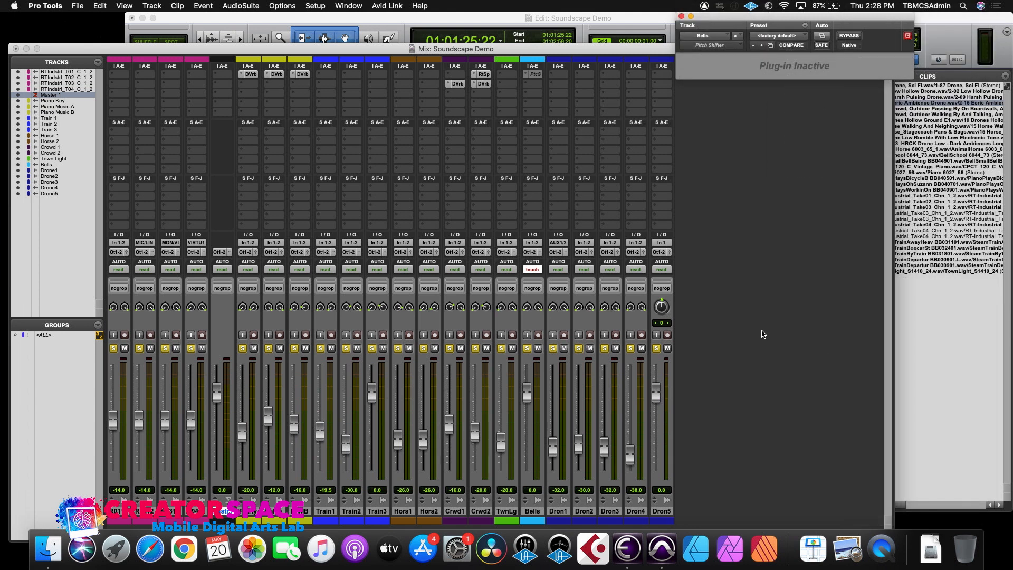
{"action": "left_click", "coordinate": [718, 46]}
{"action": "mouse_move", "coordinate": [745, 49]}
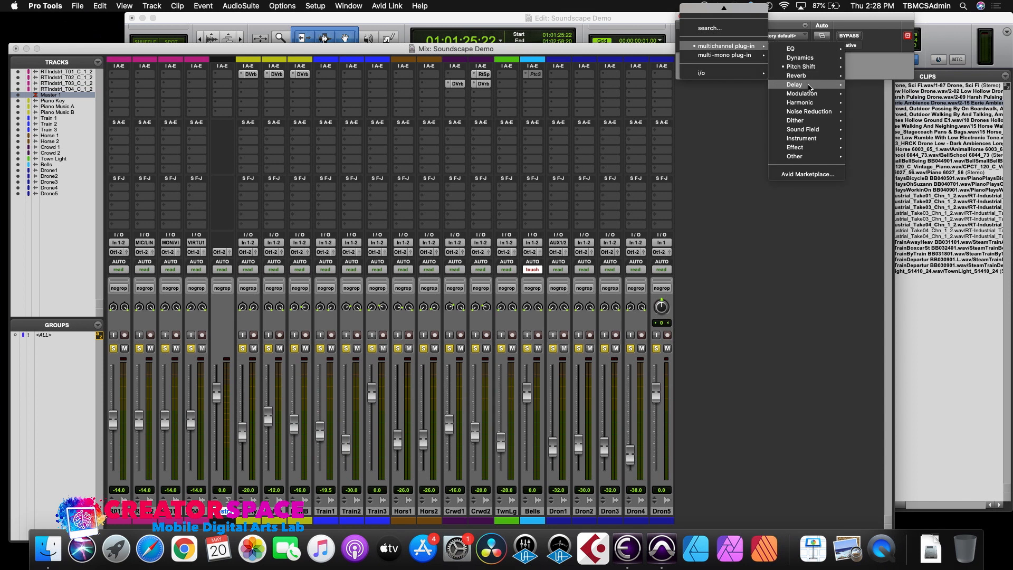
{"action": "mouse_move", "coordinate": [809, 98]}
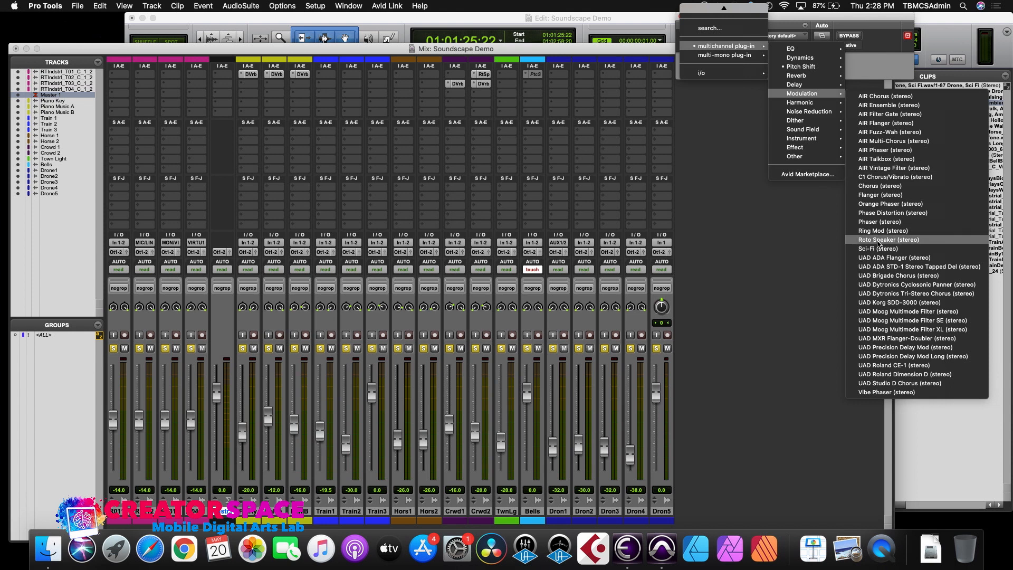
{"action": "left_click", "coordinate": [874, 275]}
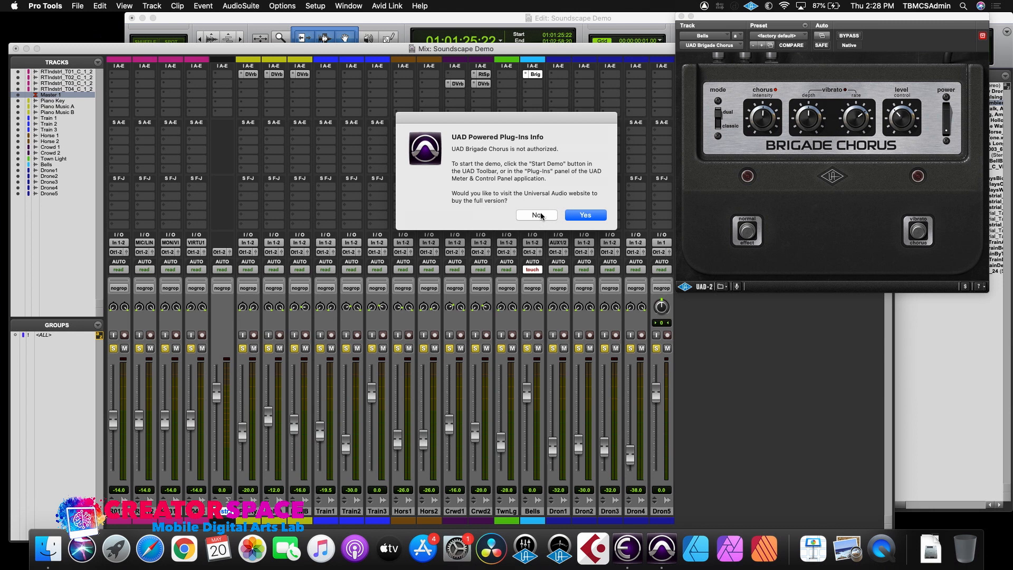
- Decline the Brigade Chorus purchase and replace the Bells insert with the stereo AIR Frequency Shifter
{"action": "left_click", "coordinate": [537, 216]}
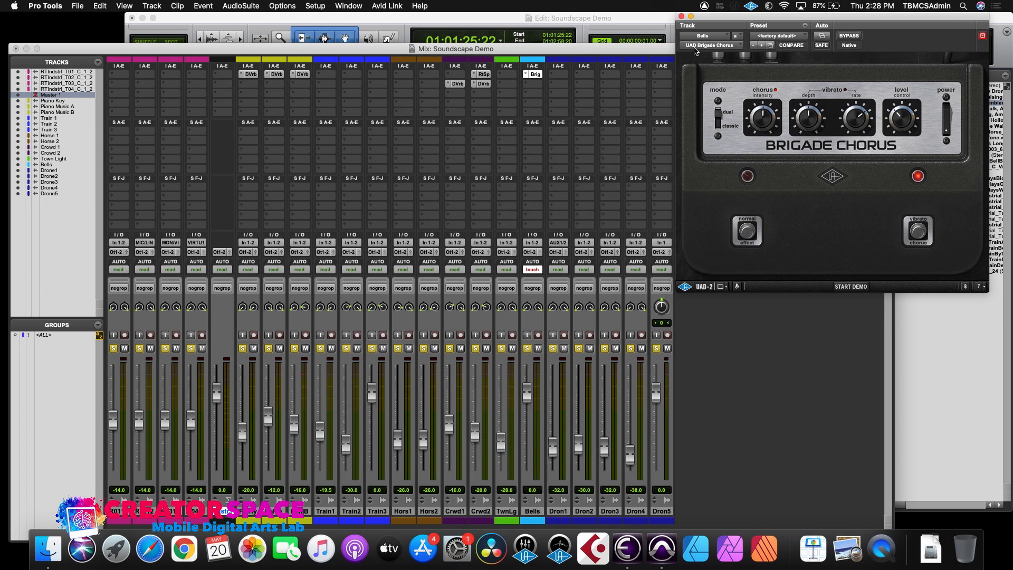
{"action": "left_click", "coordinate": [714, 46]}
{"action": "mouse_move", "coordinate": [759, 46]}
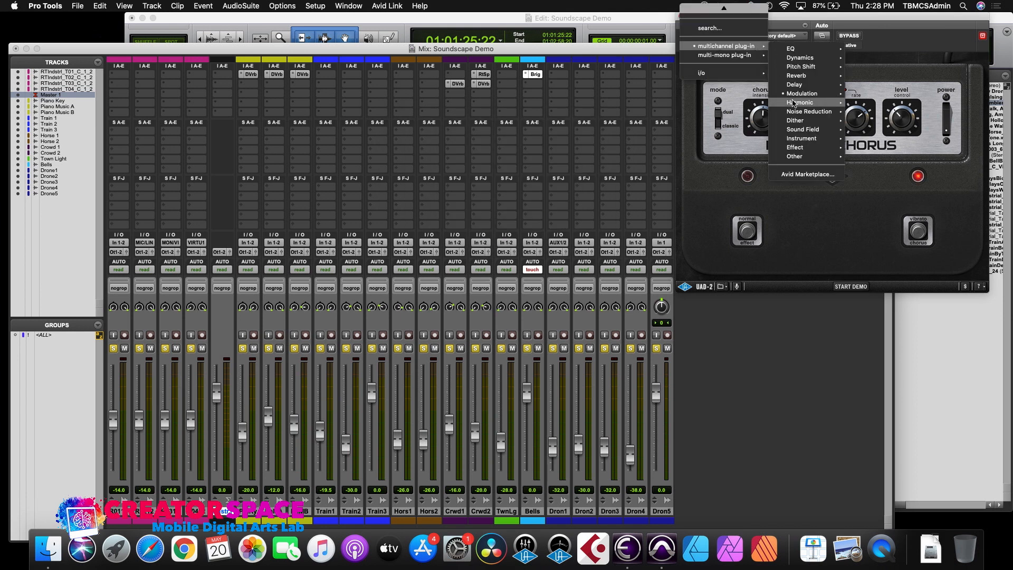
{"action": "mouse_move", "coordinate": [793, 76]}
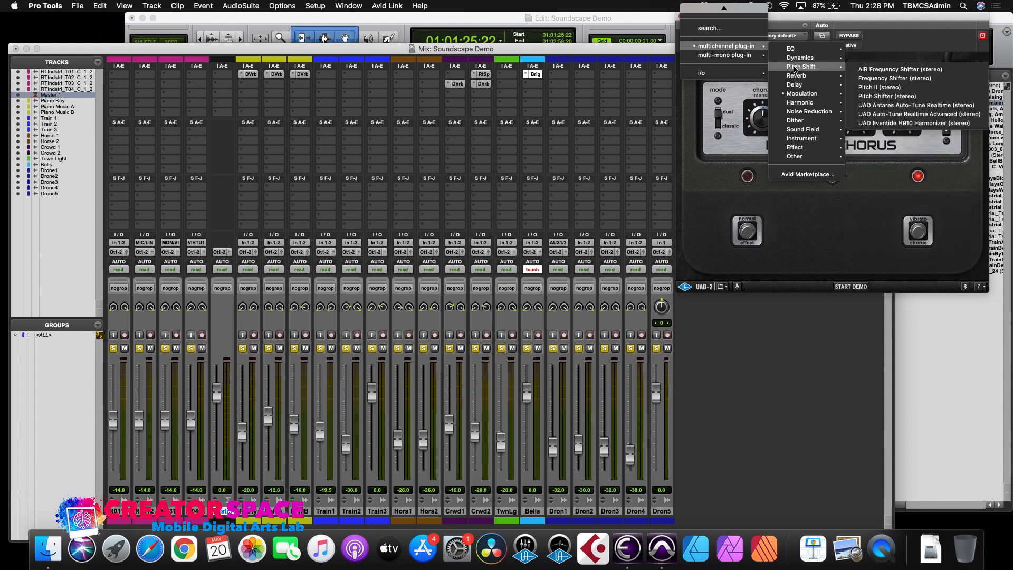
{"action": "left_click", "coordinate": [883, 72]}
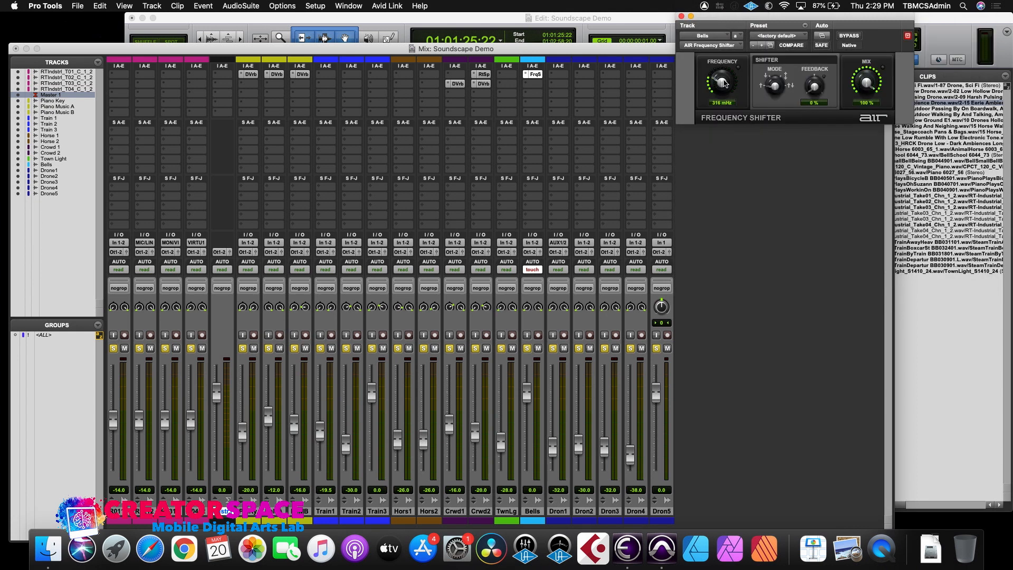
- Play the mix and set the Bells Frequency Shifter to a 1.35 Hz frequency with 39% feedback
{"action": "key", "text": "space"}
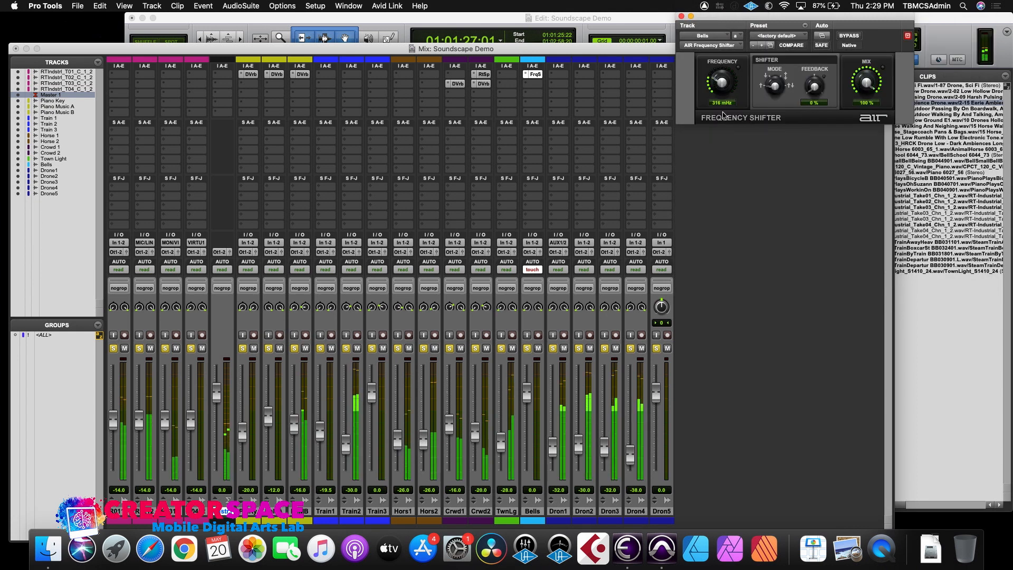
{"action": "left_click_drag", "start_coordinate": [720, 96], "coordinate": [727, 86]}
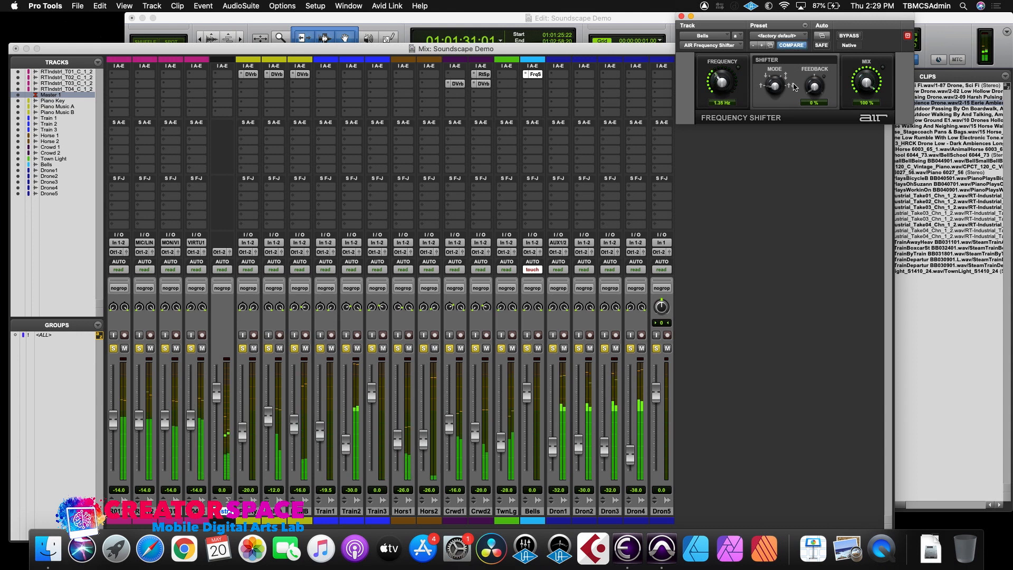
{"action": "left_click_drag", "start_coordinate": [816, 88], "coordinate": [817, 74]}
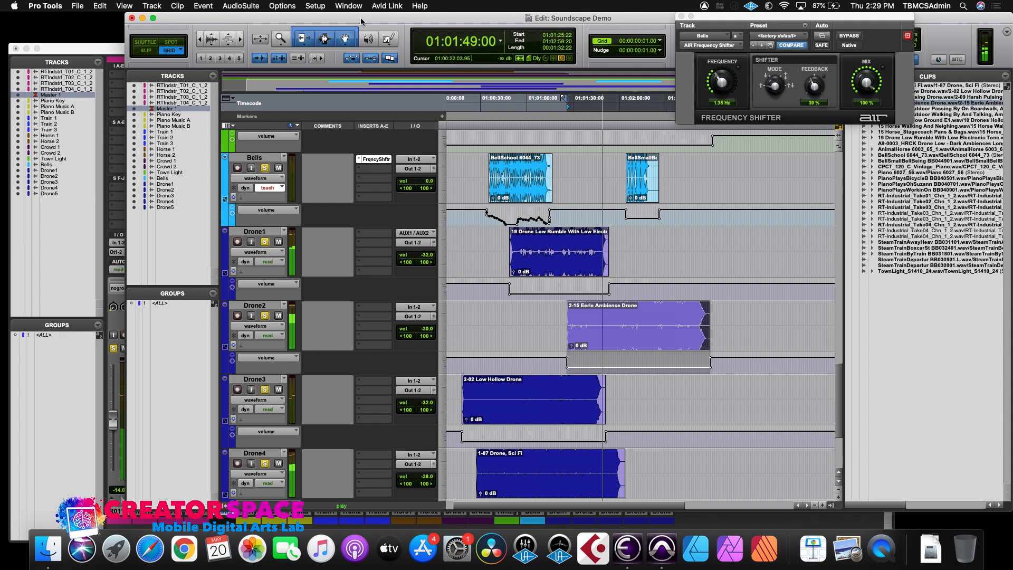
- Play from the start of the first Bells clip in the Edit window, raise the shifter frequency to 13.2 Hz, and stop
{"action": "left_click", "coordinate": [362, 20]}
{"action": "key", "text": "space"}
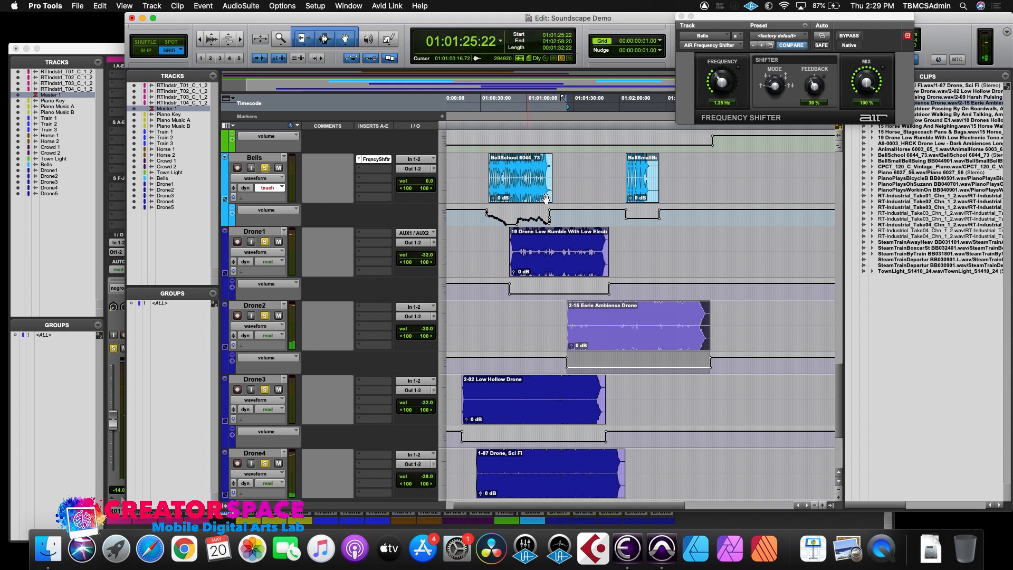
{"action": "left_click", "coordinate": [486, 162]}
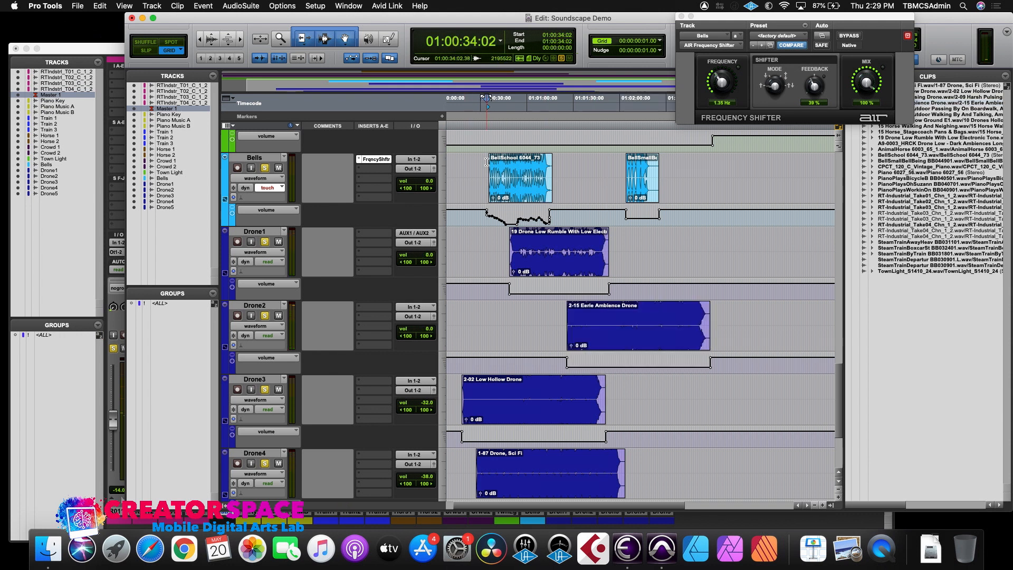
{"action": "key", "text": "space"}
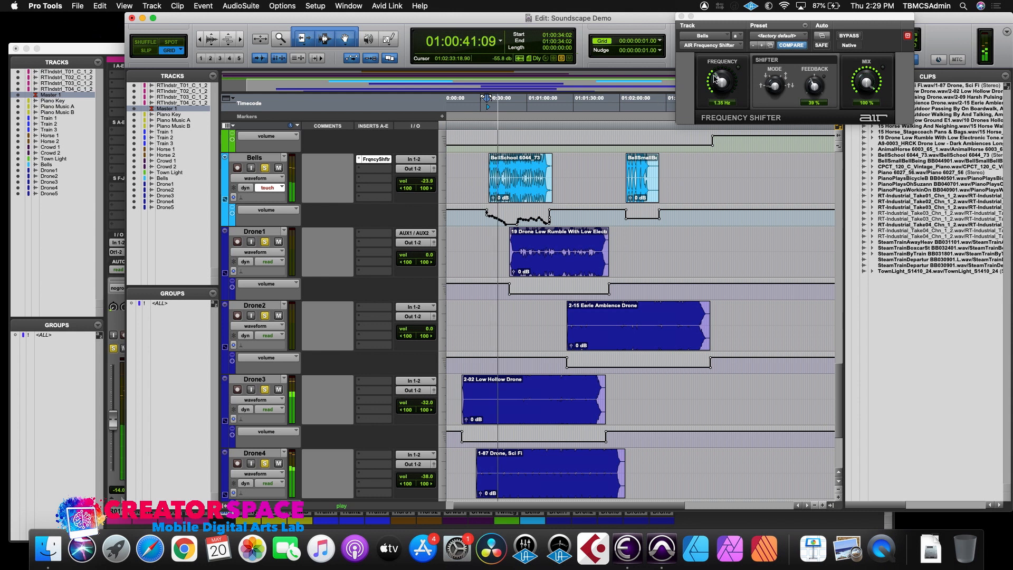
{"action": "left_click_drag", "start_coordinate": [715, 78], "coordinate": [700, 69]}
{"action": "key", "text": "space"}
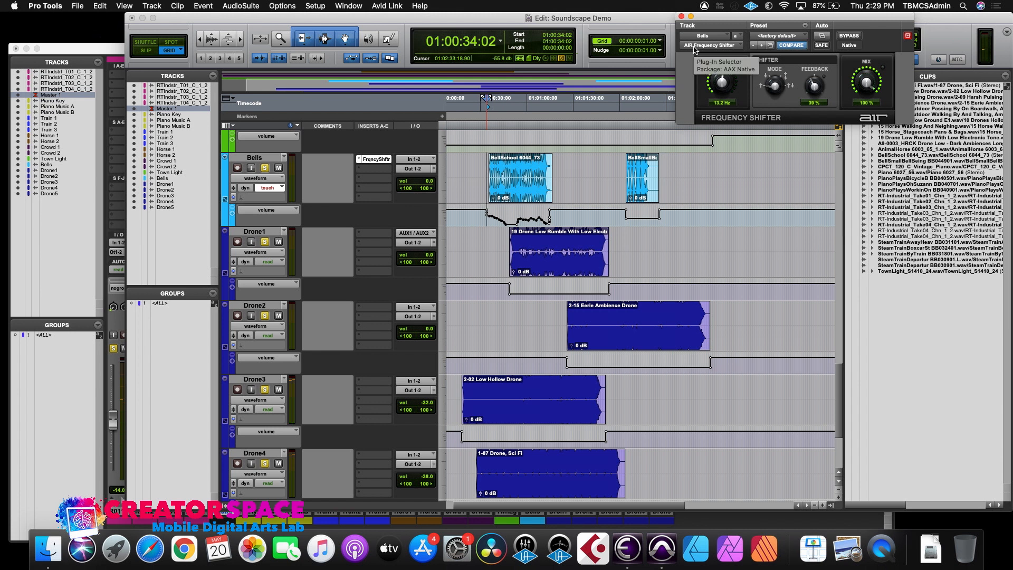
- Try to replace the Bells Frequency Shifter with the stereo Chorus modulation plug-in
{"action": "left_click", "coordinate": [694, 47]}
{"action": "mouse_move", "coordinate": [726, 46]}
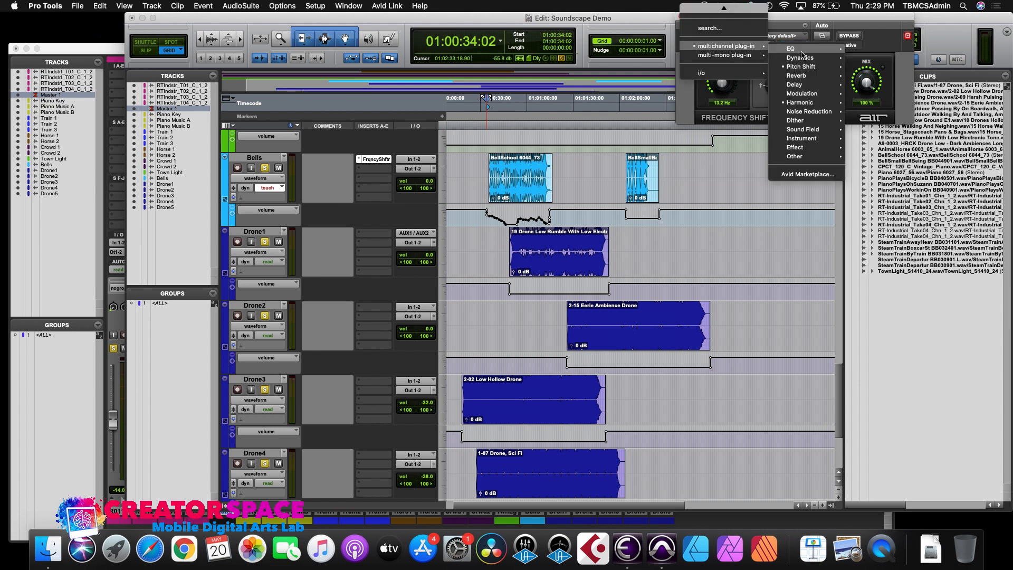
{"action": "mouse_move", "coordinate": [804, 50]}
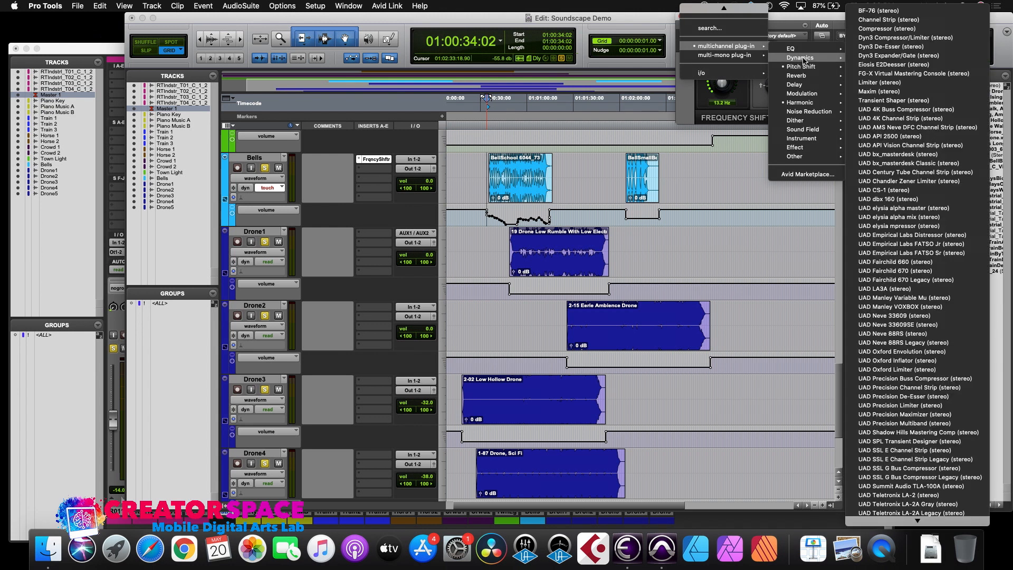
{"action": "mouse_move", "coordinate": [804, 122]}
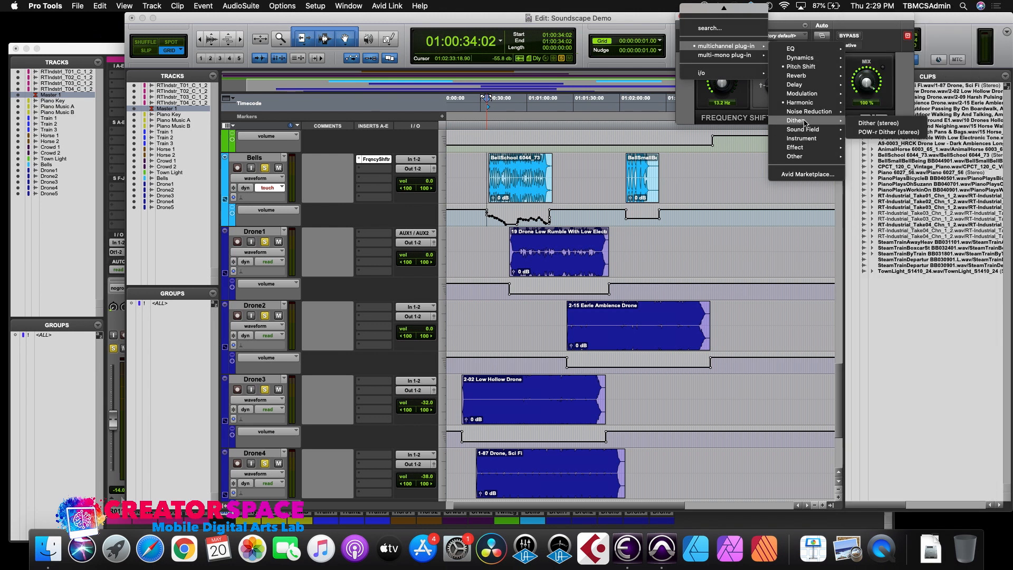
{"action": "mouse_move", "coordinate": [806, 96]}
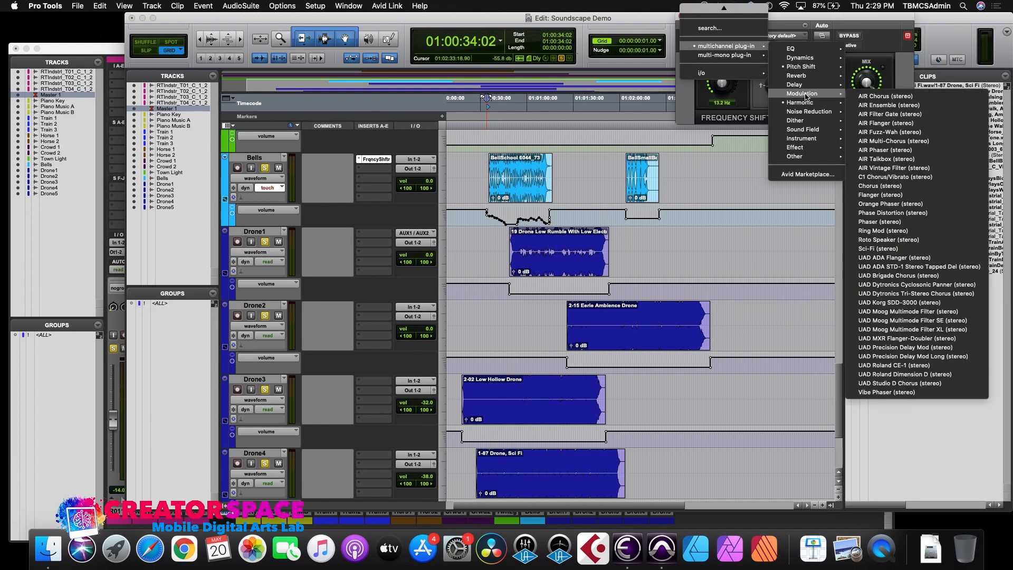
{"action": "left_click", "coordinate": [880, 186]}
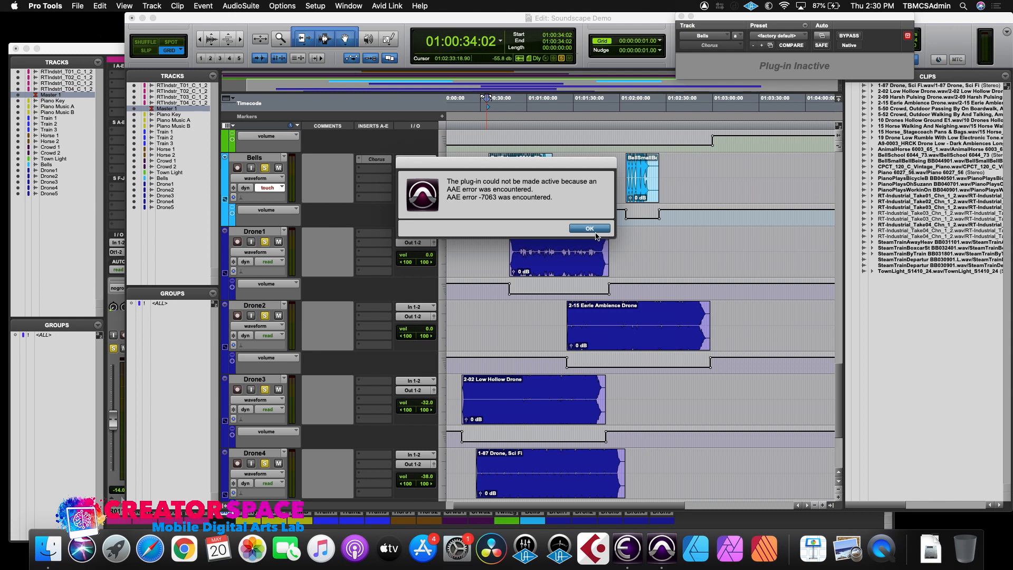
{"action": "left_click", "coordinate": [589, 229]}
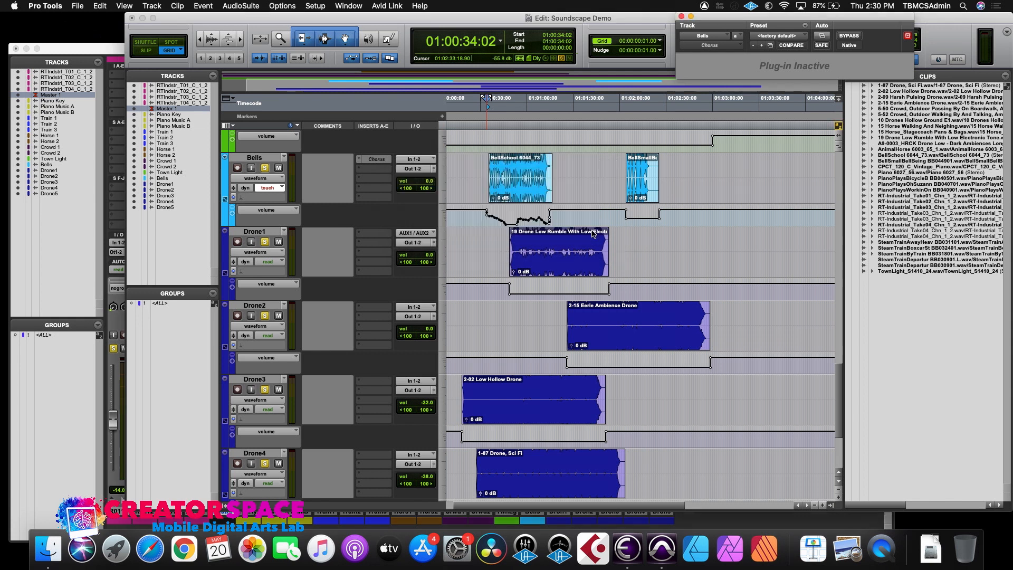
- Try to replace the inactive Chorus on Bells with the stereo, non-AIR Frequency Shifter
{"action": "left_click", "coordinate": [712, 46]}
{"action": "mouse_move", "coordinate": [727, 49]}
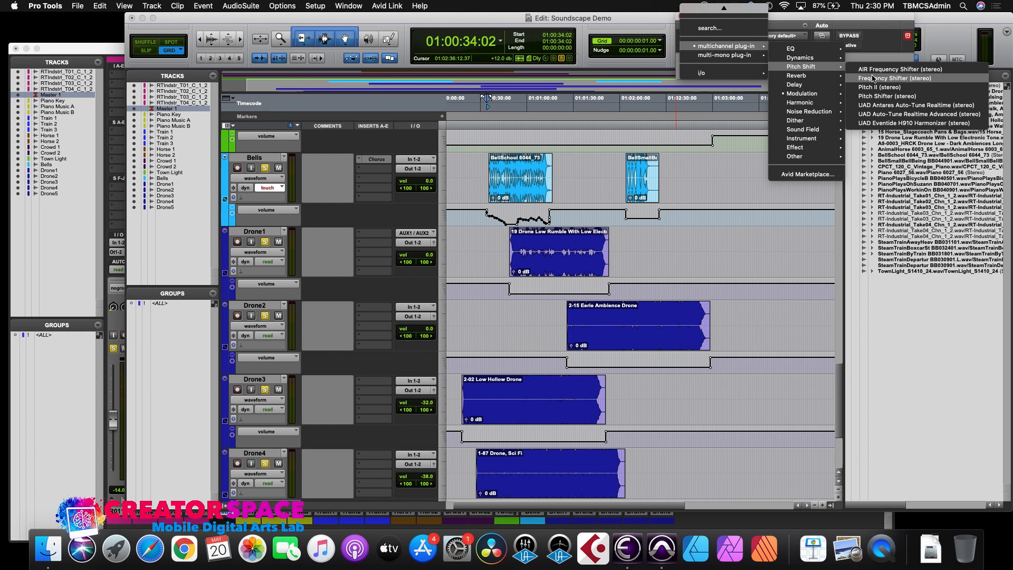
{"action": "left_click", "coordinate": [873, 78]}
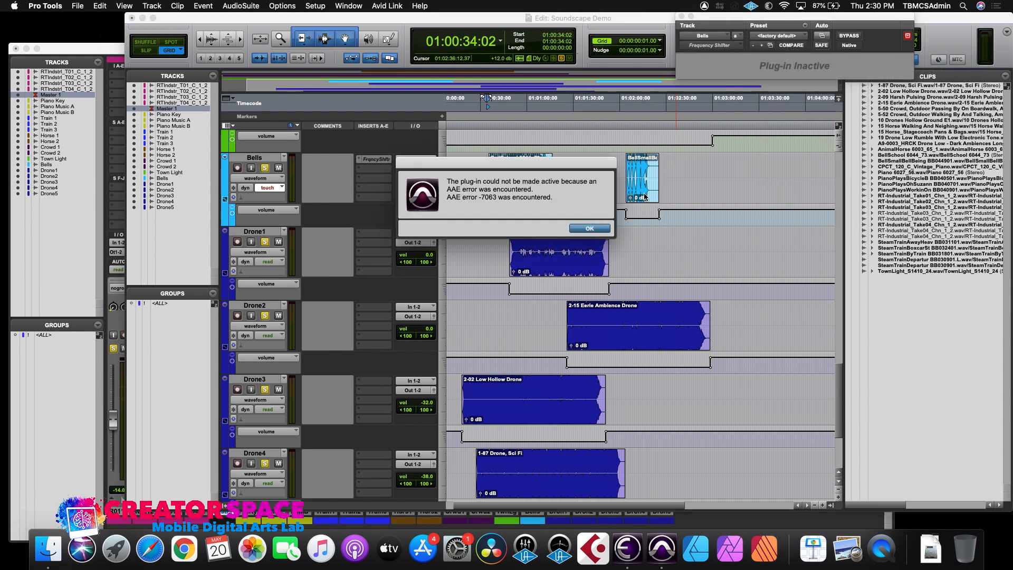
{"action": "left_click", "coordinate": [606, 229]}
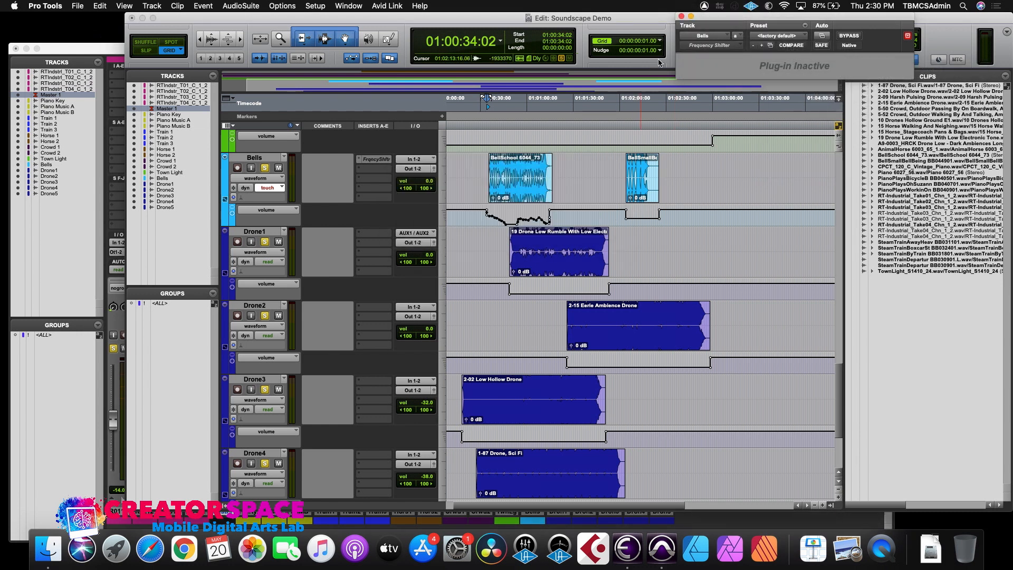
- Replace the inactive Bells plug-in with the stereo Lo-Fi harmonic plug-in and move its window clear of the transport controls
{"action": "left_click", "coordinate": [710, 46]}
{"action": "mouse_move", "coordinate": [720, 48]}
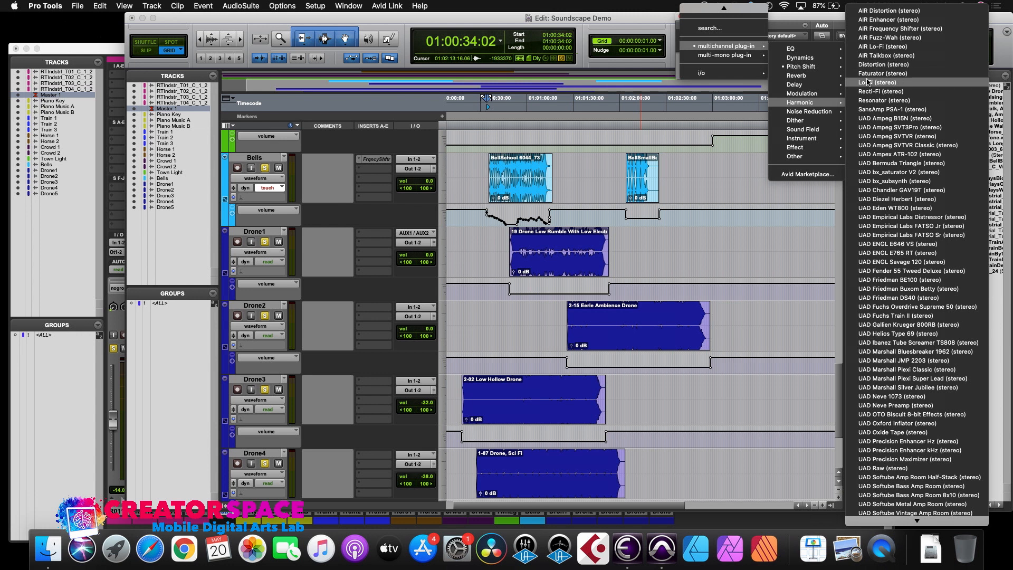
{"action": "left_click", "coordinate": [868, 84]}
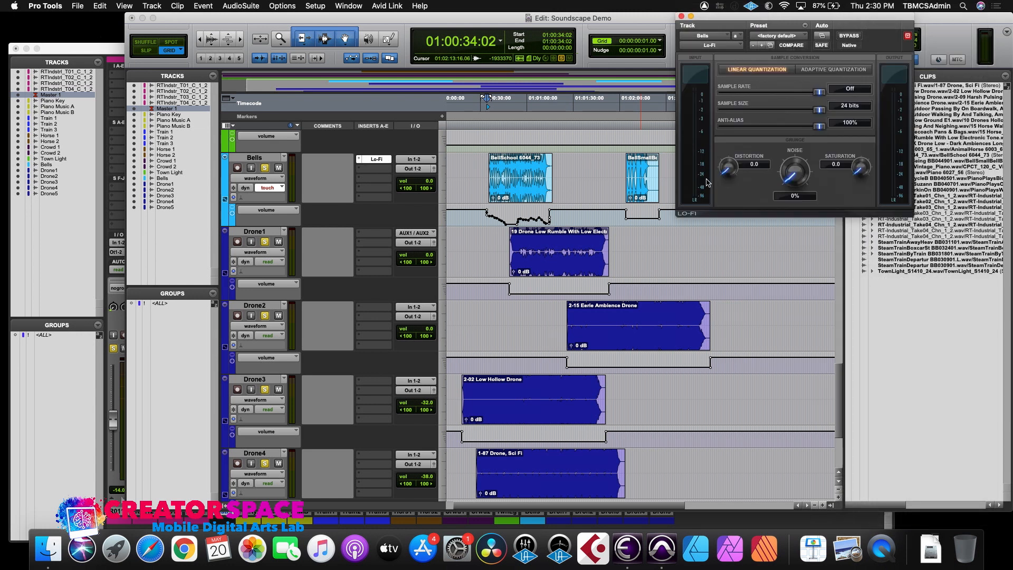
{"action": "left_click_drag", "start_coordinate": [717, 20], "coordinate": [791, 64]}
- Play the bells and set Lo-Fi noise to 35% and distortion to 4.6, closing the plug-in window
{"action": "key", "text": "space"}
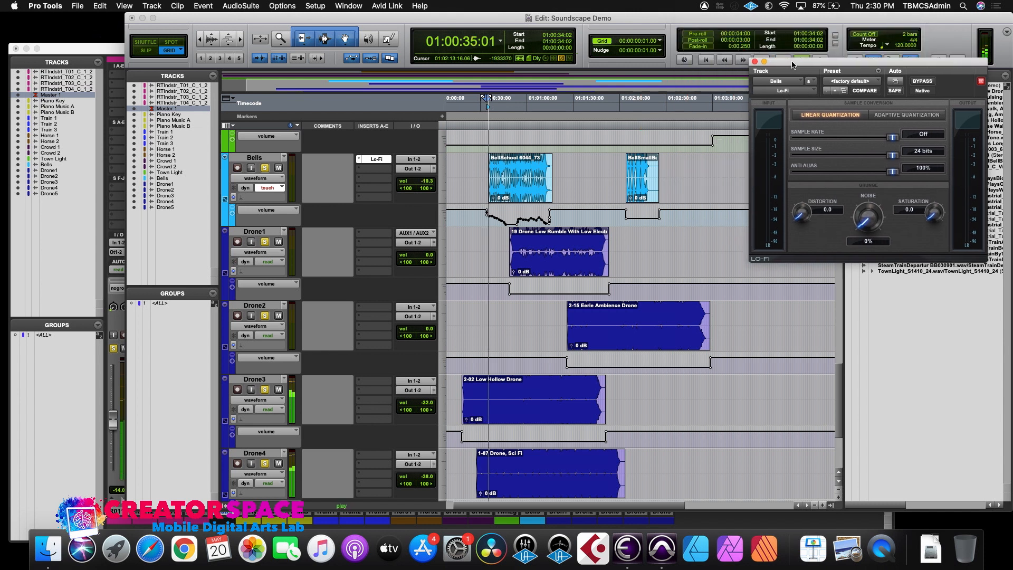
{"action": "left_click_drag", "start_coordinate": [857, 206], "coordinate": [911, 227]}
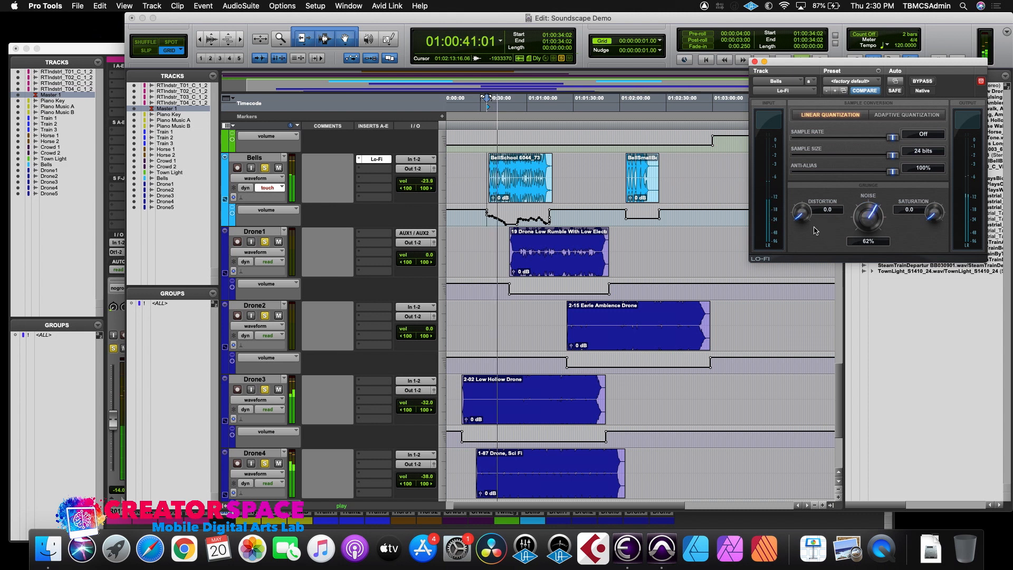
{"action": "left_click_drag", "start_coordinate": [802, 213], "coordinate": [857, 217]}
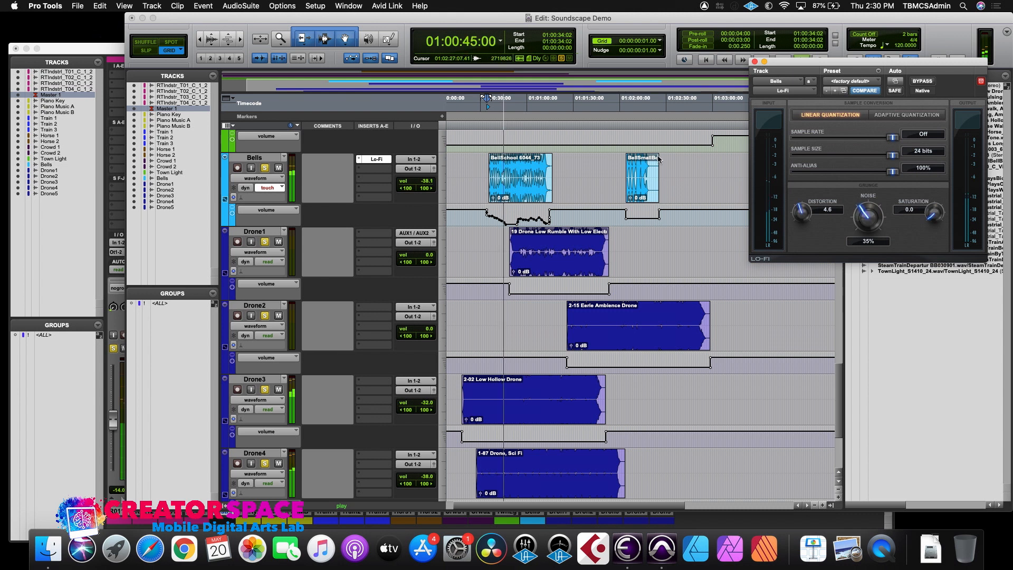
{"action": "left_click", "coordinate": [754, 62]}
- Stop playback and try to insert the stereo Reverb plug-in below Lo-Fi on the Bells track in the Mix window
{"action": "left_click", "coordinate": [108, 51]}
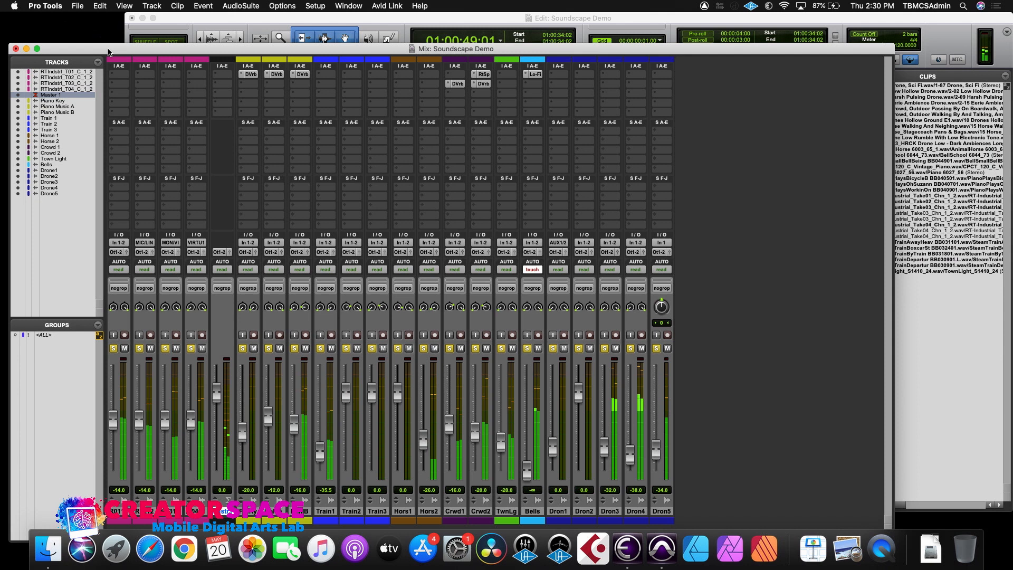
{"action": "key", "text": "space"}
{"action": "left_click", "coordinate": [536, 84]}
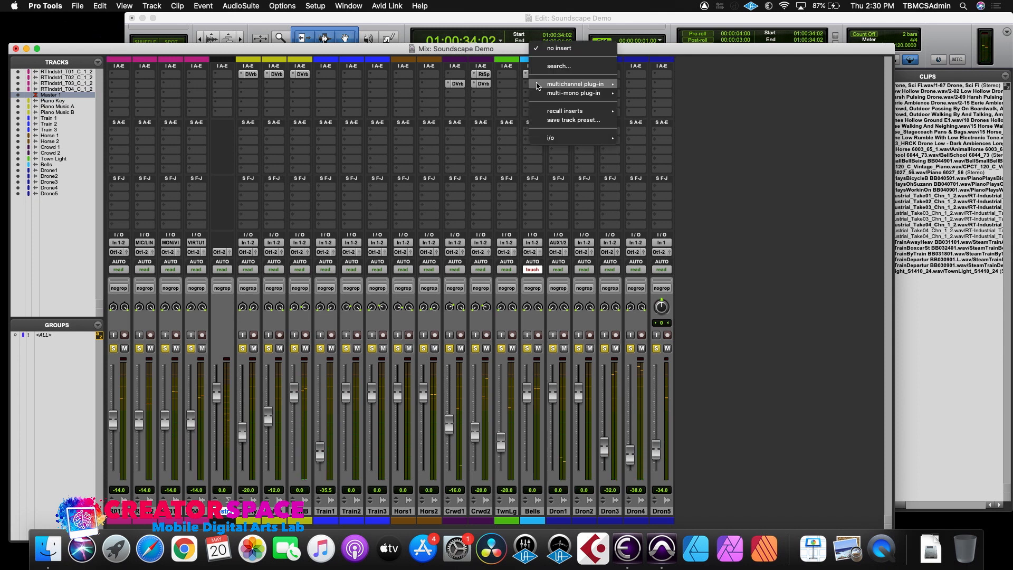
{"action": "mouse_move", "coordinate": [537, 86]}
{"action": "mouse_move", "coordinate": [679, 114]}
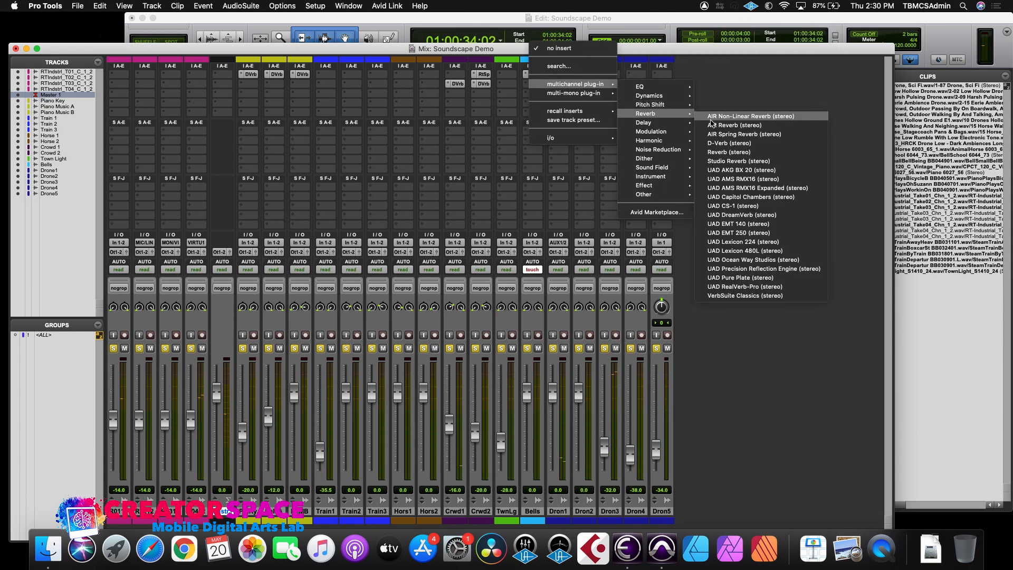
{"action": "left_click", "coordinate": [730, 161]}
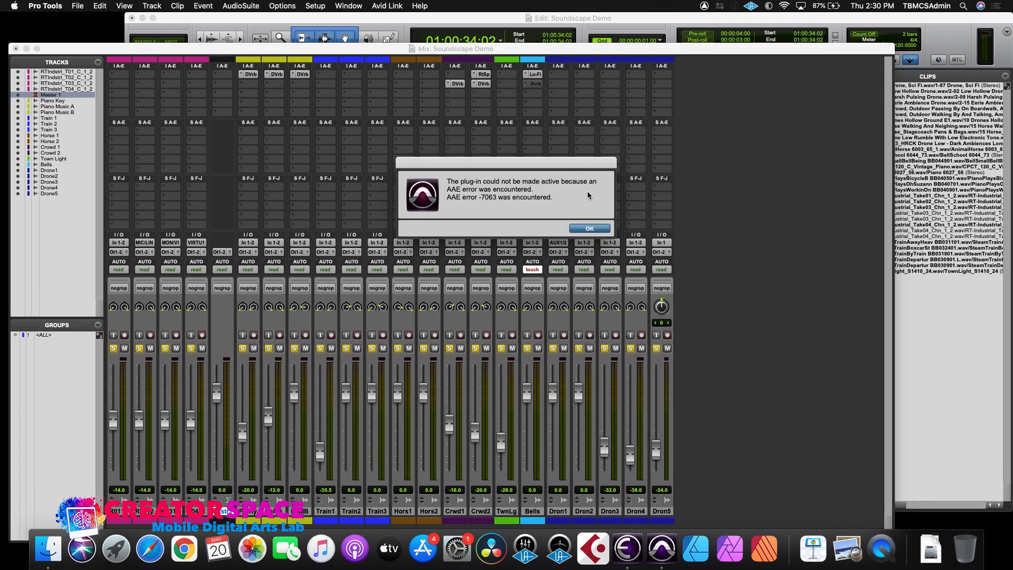
{"action": "left_click", "coordinate": [589, 229]}
{"action": "left_click", "coordinate": [532, 83]}
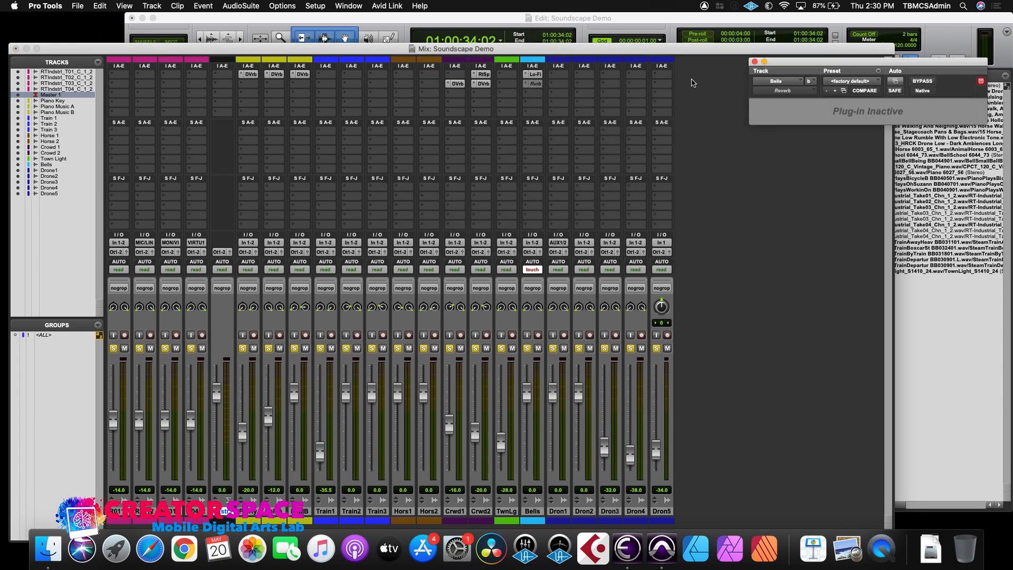
- Replace the inactive Reverb in the second Bells insert with the stereo D-Verb
{"action": "left_click", "coordinate": [774, 90]}
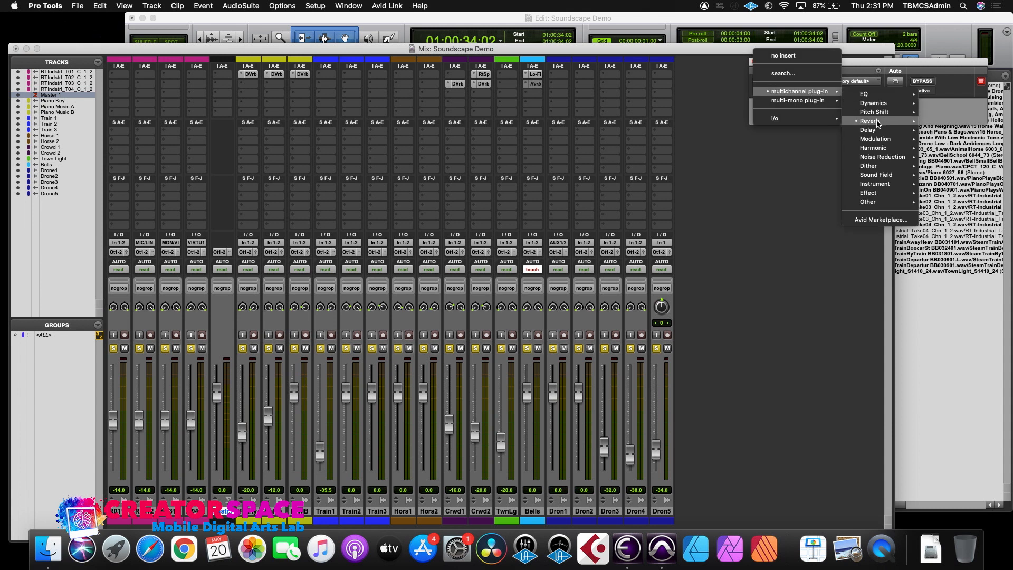
{"action": "mouse_move", "coordinate": [876, 135]}
{"action": "left_click", "coordinate": [729, 153]}
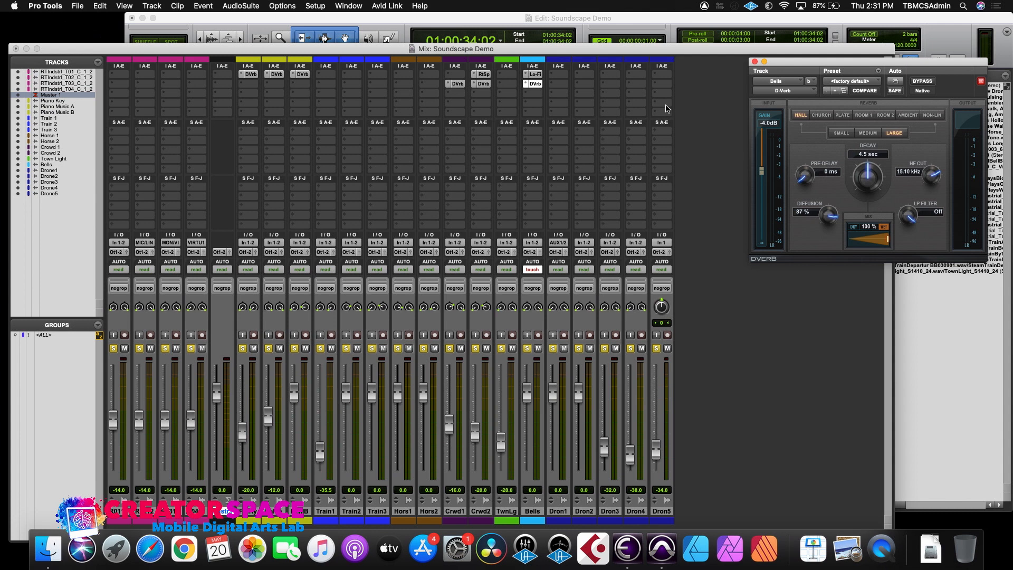
- Set the Bells D-Verb to Ambient with a 189 ms decay, play the mix to audition it, and close the plug-in
{"action": "left_click", "coordinate": [907, 116]}
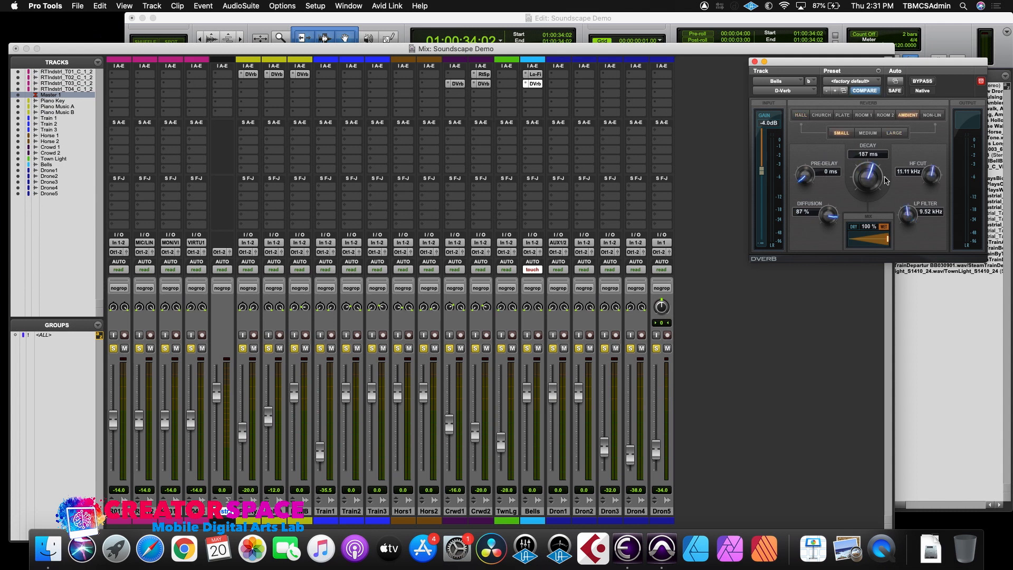
{"action": "key", "text": "space"}
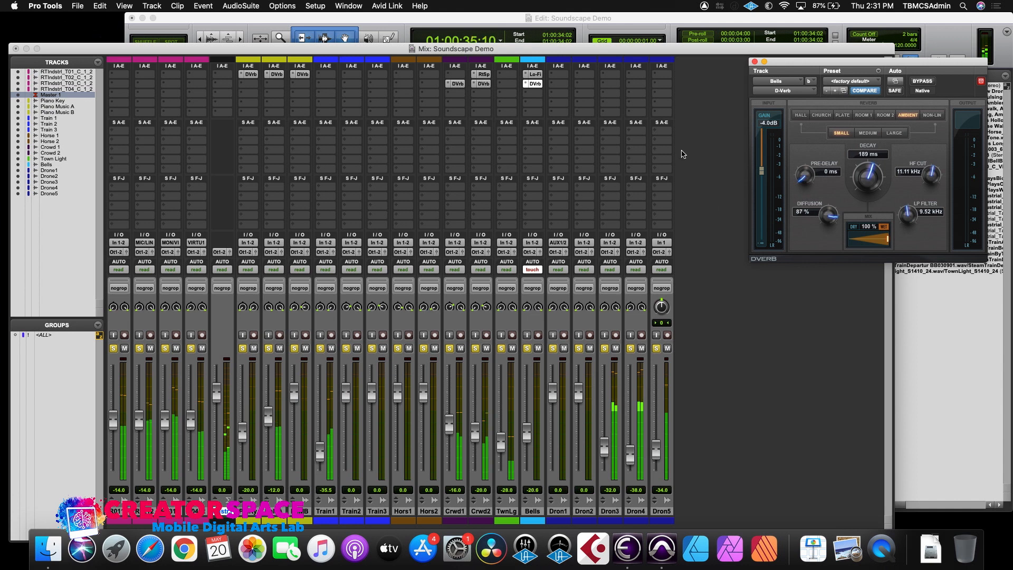
{"action": "left_click", "coordinate": [755, 63]}
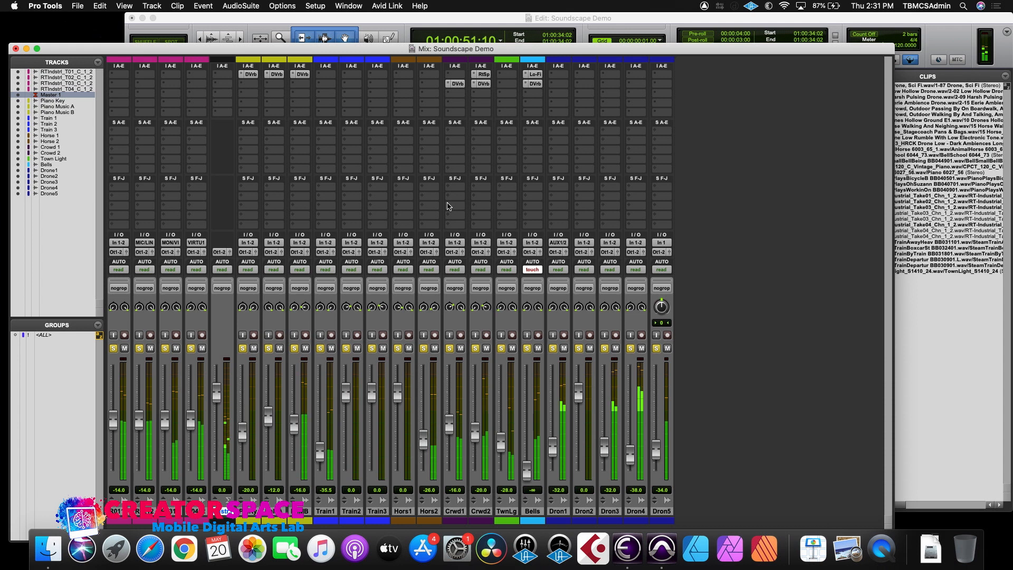
- Stop playback and try the Latch automation mode on the Bells track, returning it to Touch
{"action": "key", "text": "space"}
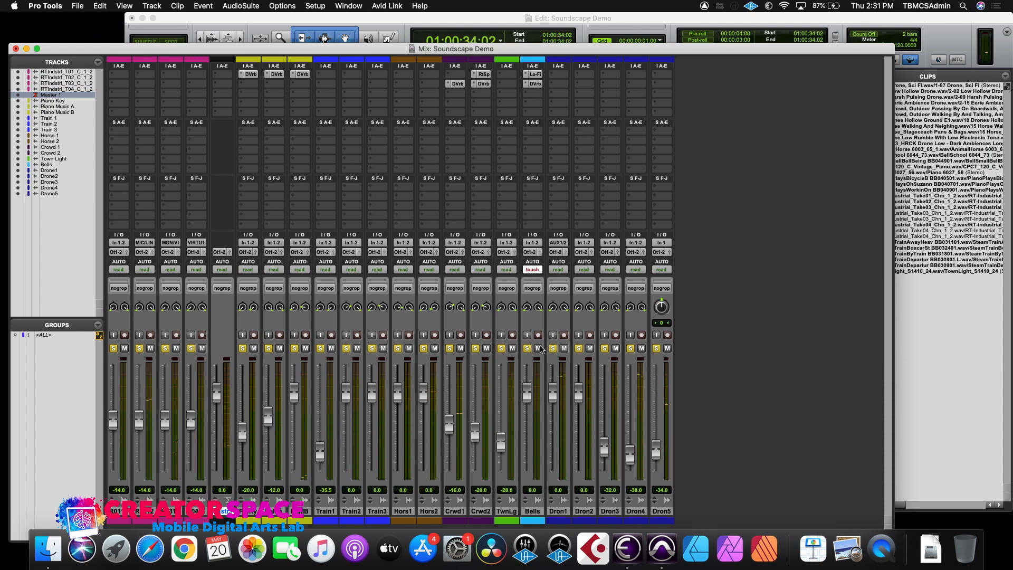
{"action": "left_click", "coordinate": [531, 269]}
{"action": "left_click", "coordinate": [533, 279]}
{"action": "left_click", "coordinate": [532, 270]}
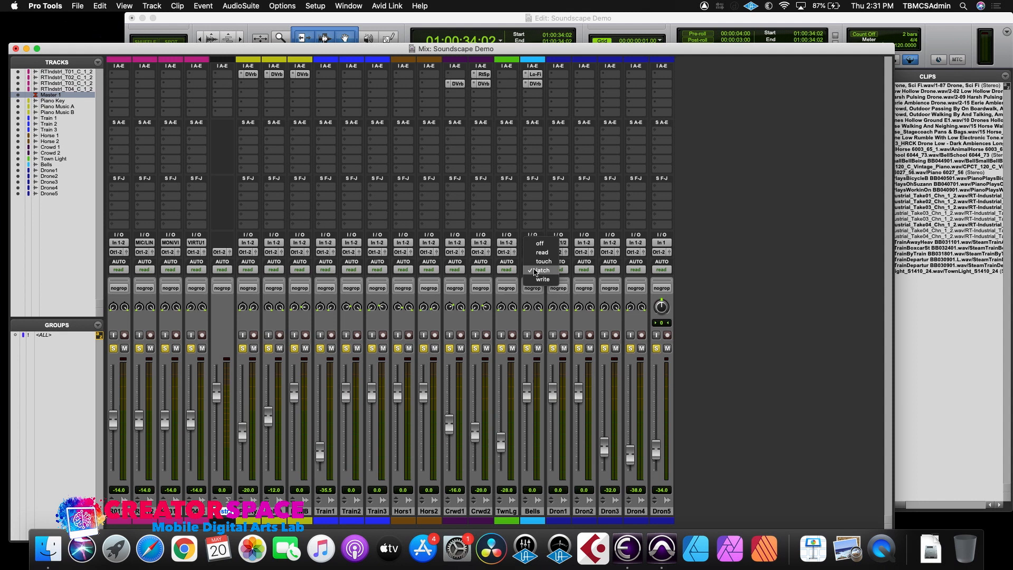
{"action": "left_click", "coordinate": [545, 264]}
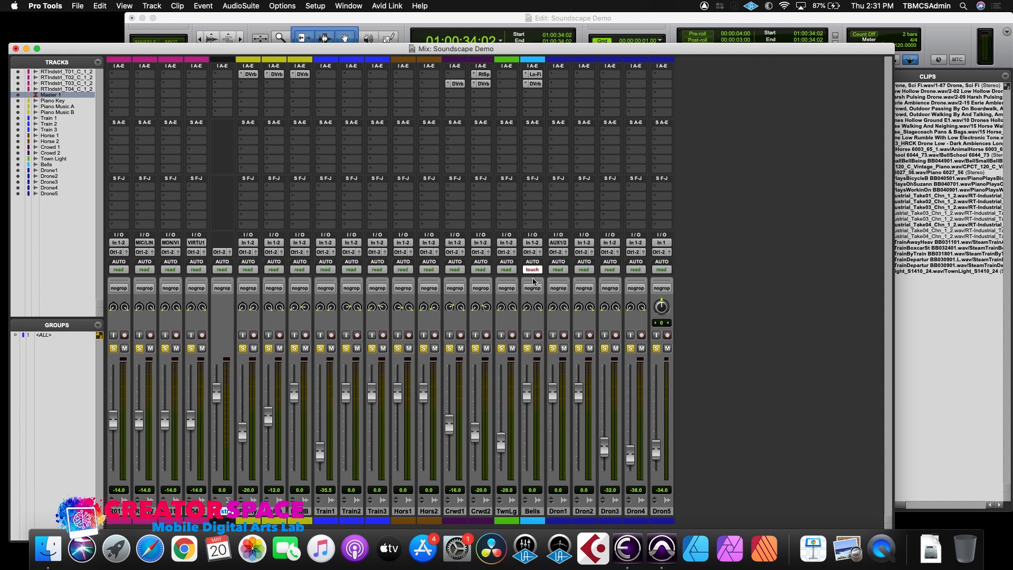
{"action": "left_click", "coordinate": [532, 271]}
{"action": "left_click", "coordinate": [536, 262]}
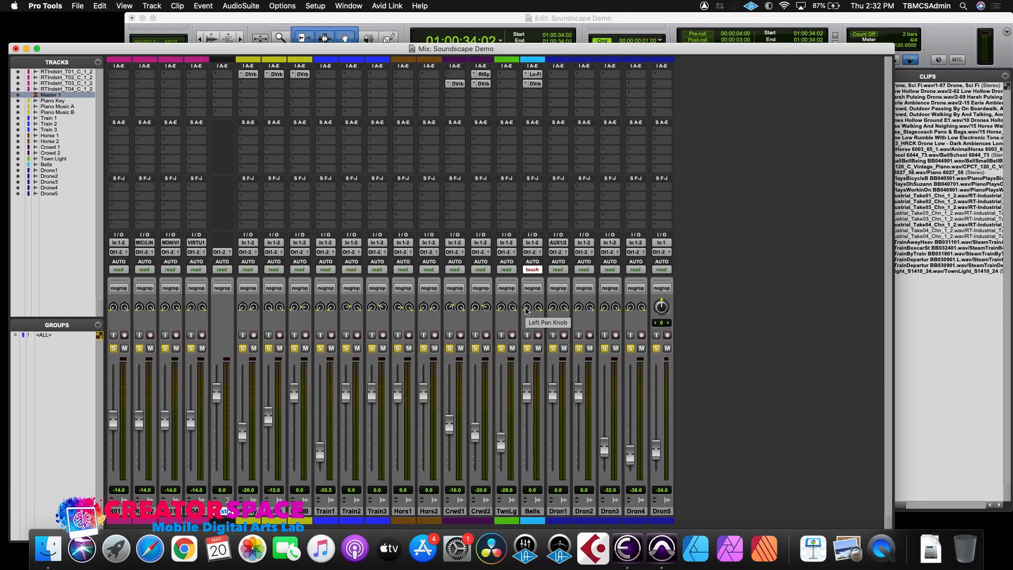
- Play a pass with the Bells track in Touch mode, stop playback, and set the Bells automation to Read
{"action": "key", "text": "space"}
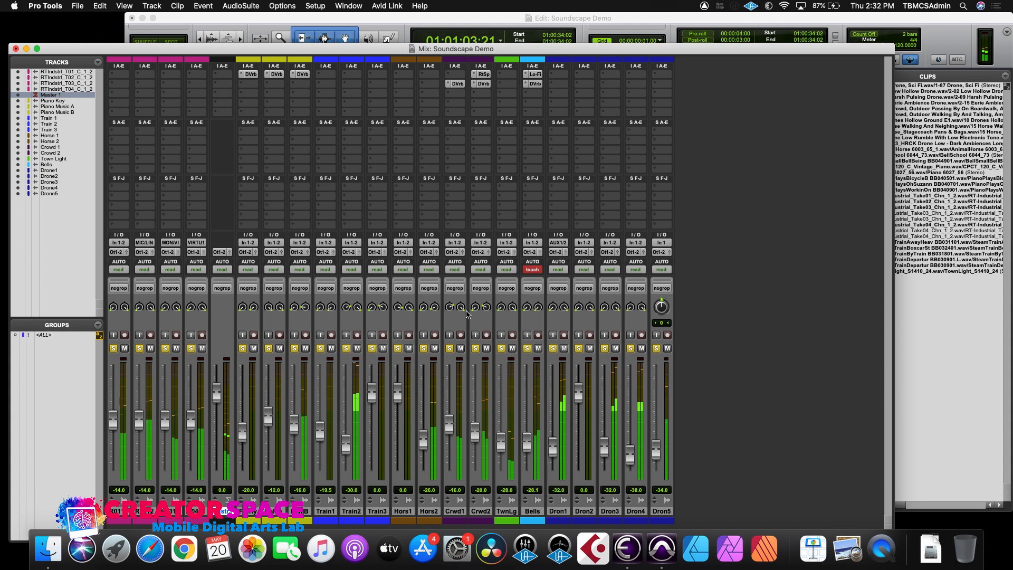
{"action": "key", "text": "space"}
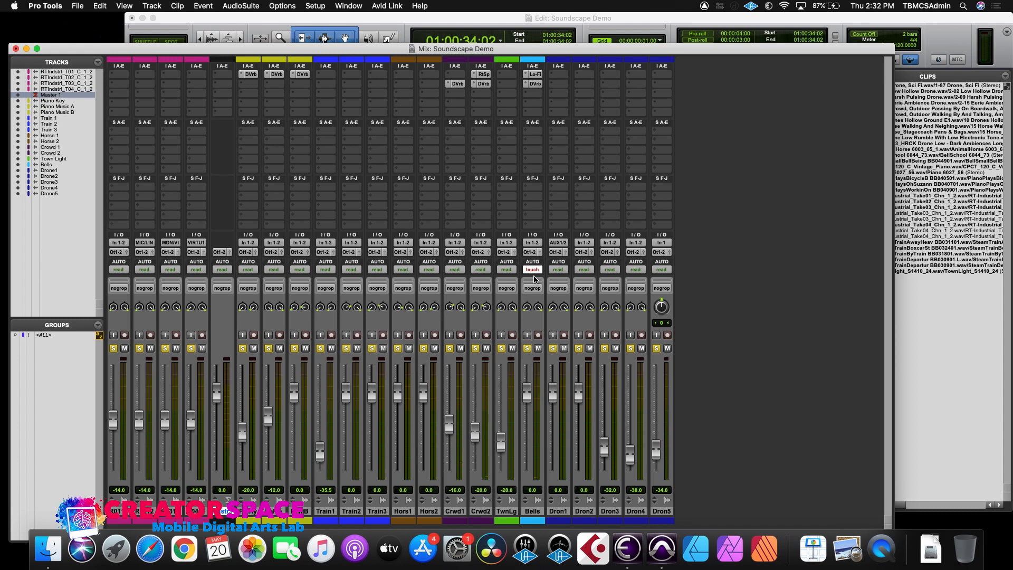
{"action": "left_click", "coordinate": [535, 273]}
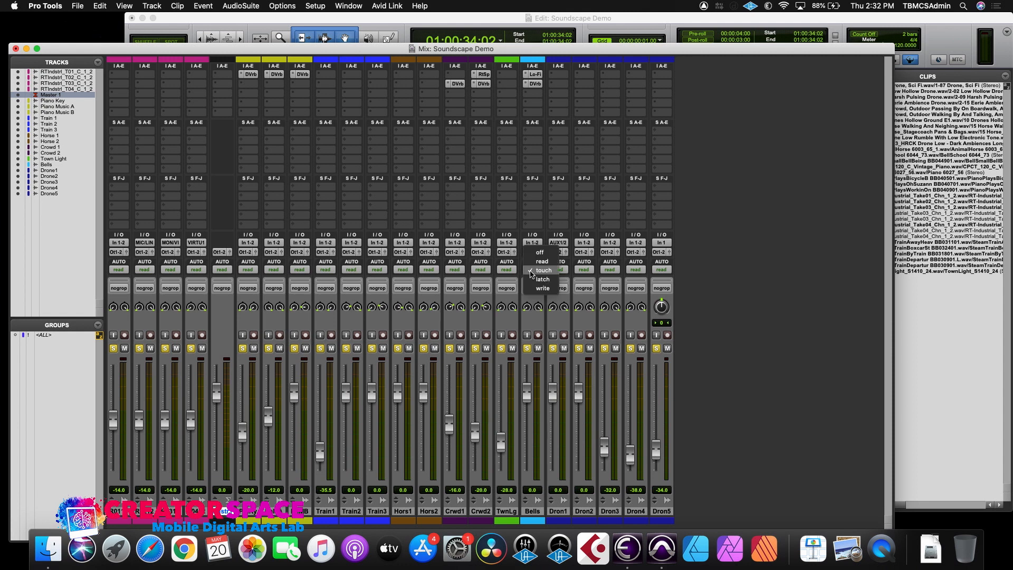
{"action": "left_click", "coordinate": [538, 263]}
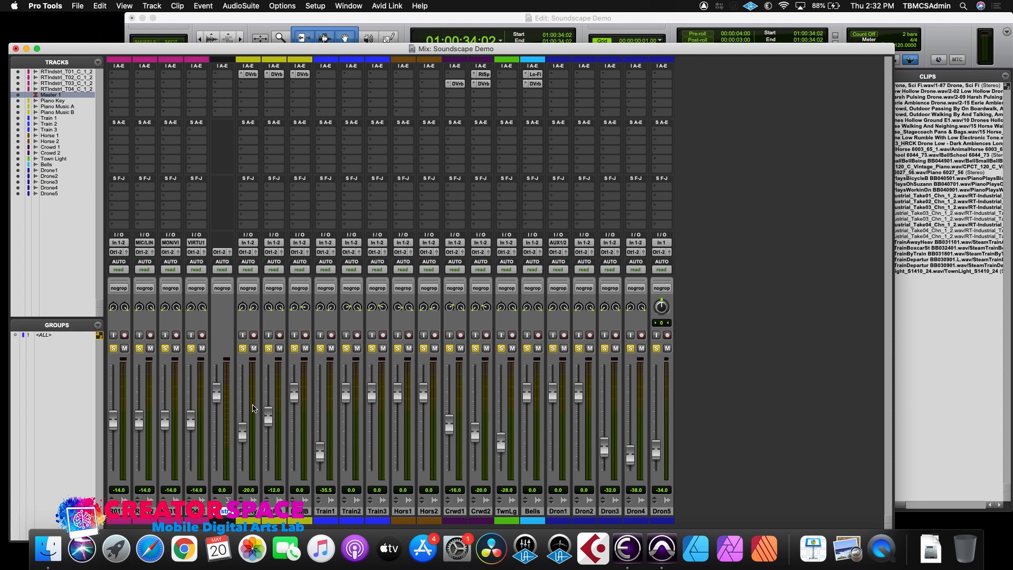
- Turn off solo on every industrial, piano, train, horse, crowd, town, bell and drone track
{"action": "left_click", "coordinate": [113, 348]}
{"action": "left_click", "coordinate": [138, 348]}
{"action": "left_click", "coordinate": [165, 348]}
{"action": "left_click", "coordinate": [191, 348]}
{"action": "left_click", "coordinate": [242, 348]}
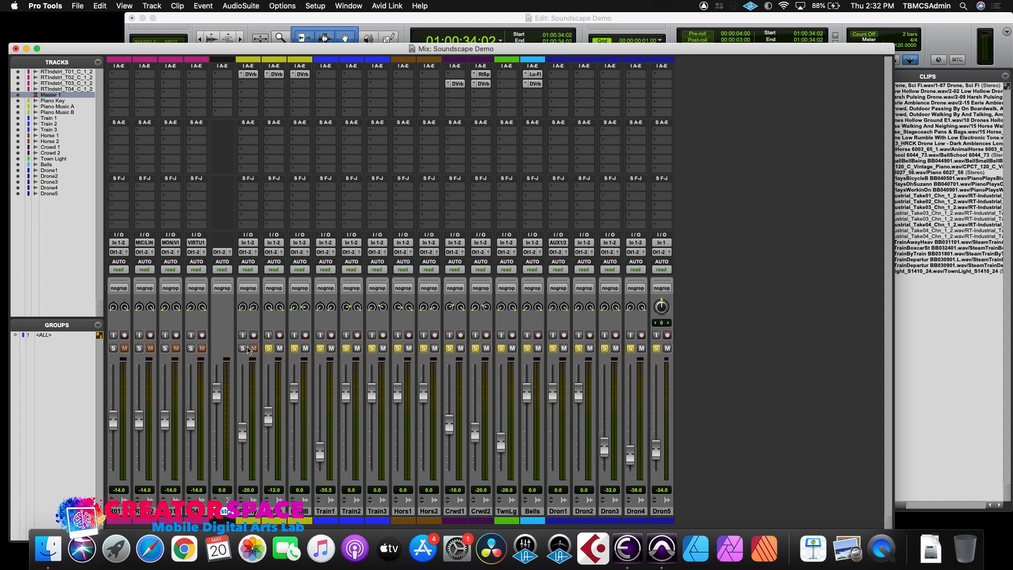
{"action": "left_click", "coordinate": [268, 348]}
{"action": "left_click", "coordinate": [293, 349]}
{"action": "left_click", "coordinate": [320, 348]}
{"action": "left_click", "coordinate": [346, 348]}
{"action": "left_click", "coordinate": [371, 349]}
{"action": "left_click", "coordinate": [397, 348]}
{"action": "left_click", "coordinate": [423, 348]}
{"action": "left_click", "coordinate": [449, 348]}
{"action": "left_click", "coordinate": [475, 348]}
{"action": "left_click", "coordinate": [501, 348]}
{"action": "left_click", "coordinate": [526, 349]}
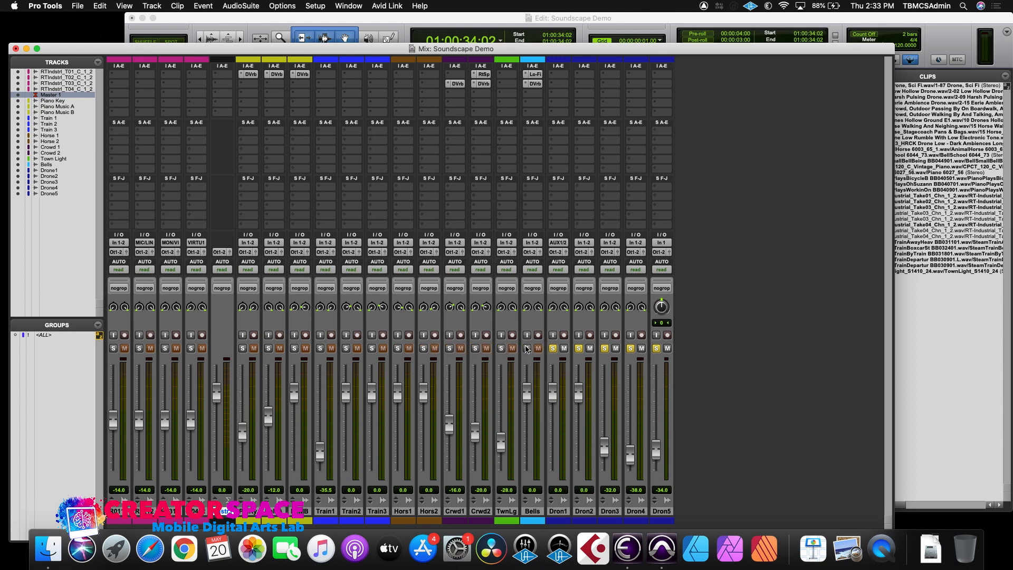
{"action": "left_click", "coordinate": [552, 348]}
{"action": "left_click", "coordinate": [579, 348]}
{"action": "left_click", "coordinate": [604, 349]}
{"action": "left_click", "coordinate": [630, 348]}
{"action": "left_click", "coordinate": [656, 348]}
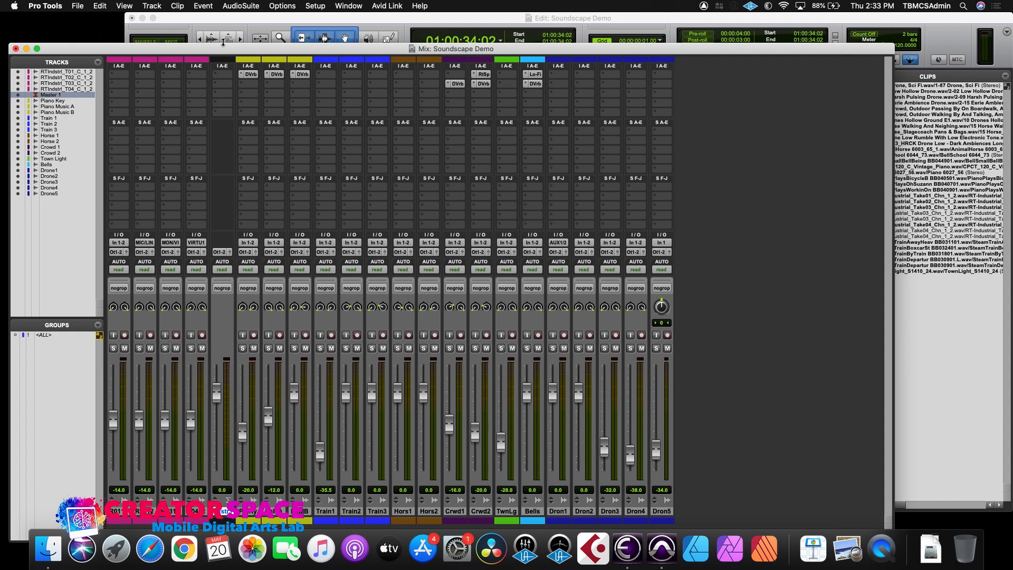
- Set the playback start to 01:00:08:21 in the Edit window and play the full mix while viewing the Mix window
{"action": "left_click", "coordinate": [231, 15]}
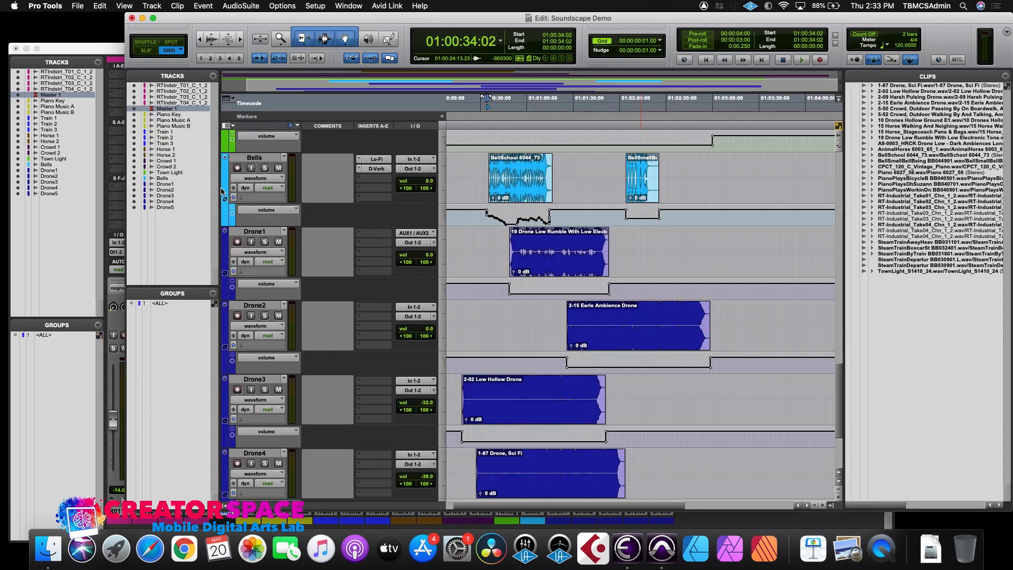
{"action": "left_click", "coordinate": [75, 51]}
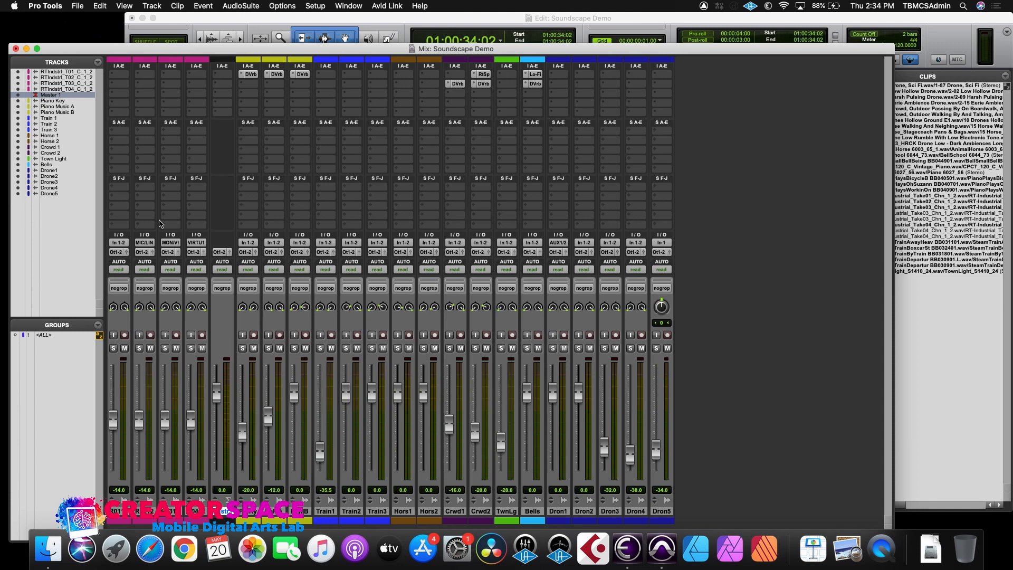
{"action": "left_click", "coordinate": [224, 20]}
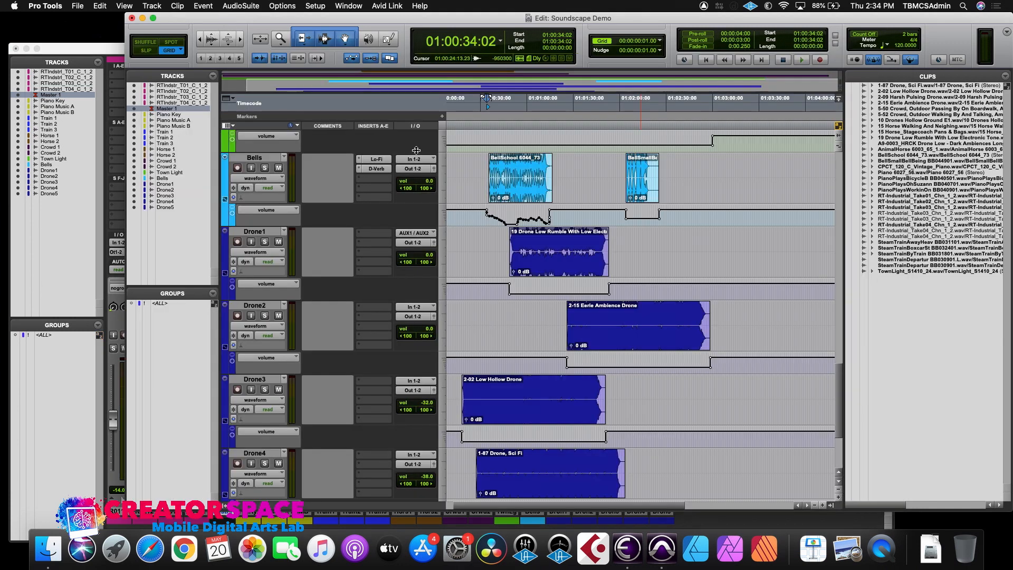
{"action": "left_click", "coordinate": [452, 109]}
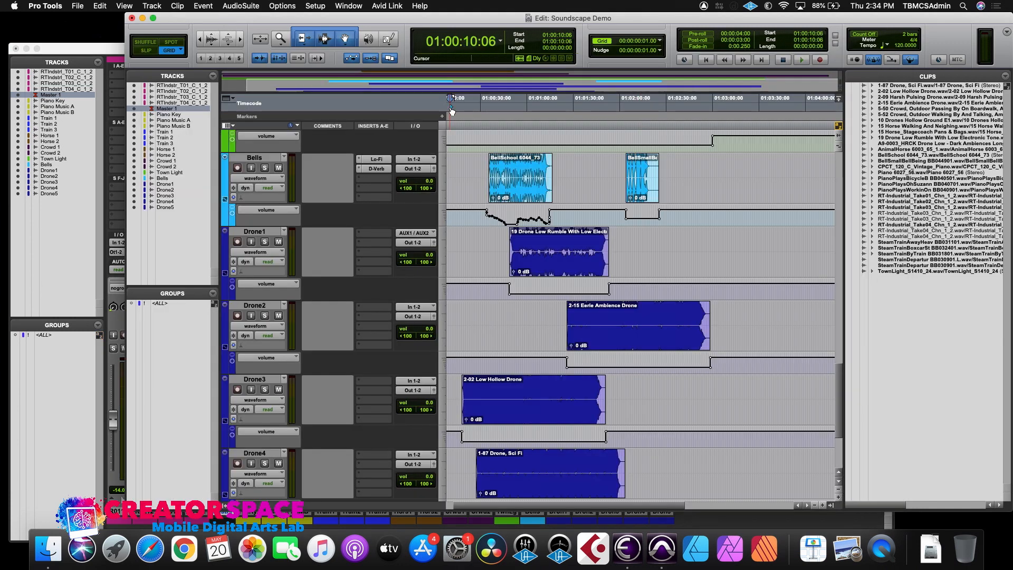
{"action": "left_click", "coordinate": [450, 102]}
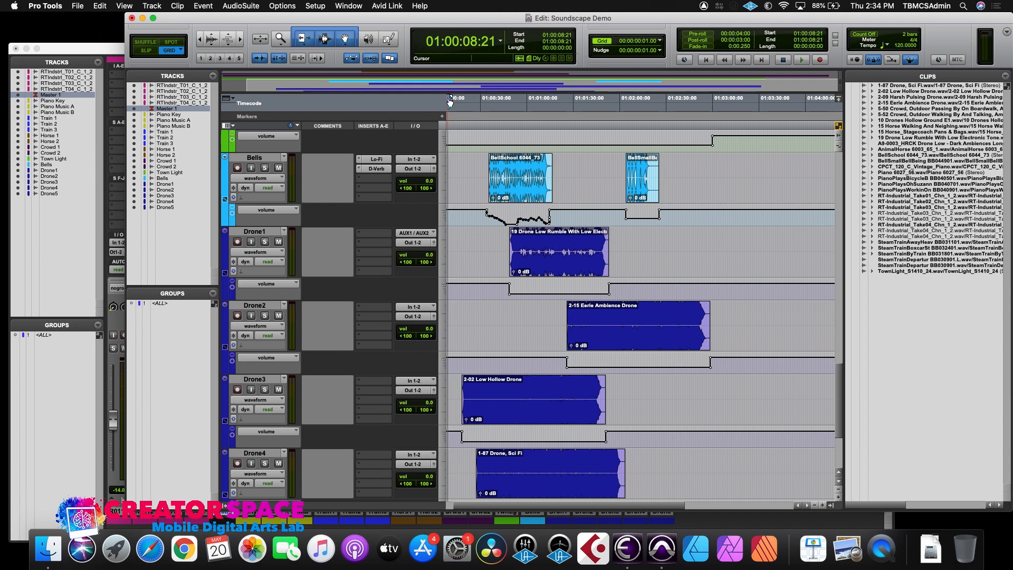
{"action": "left_click", "coordinate": [79, 45]}
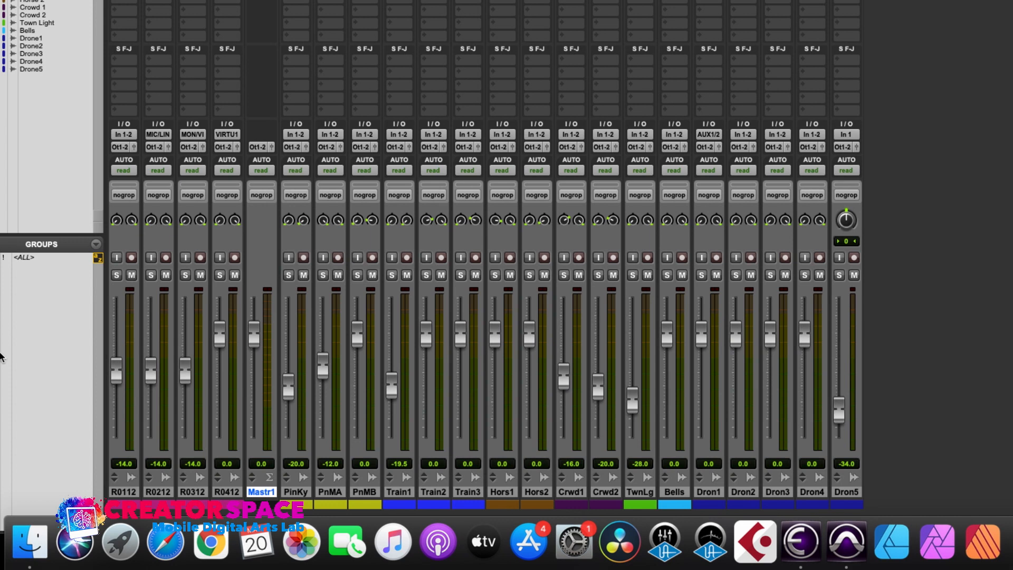
{"action": "key", "text": "space"}
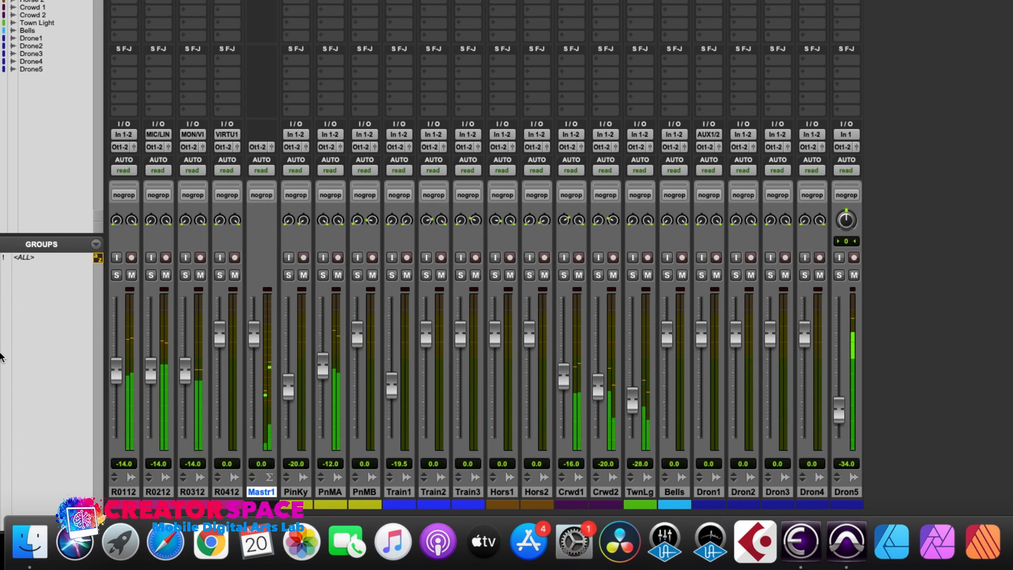
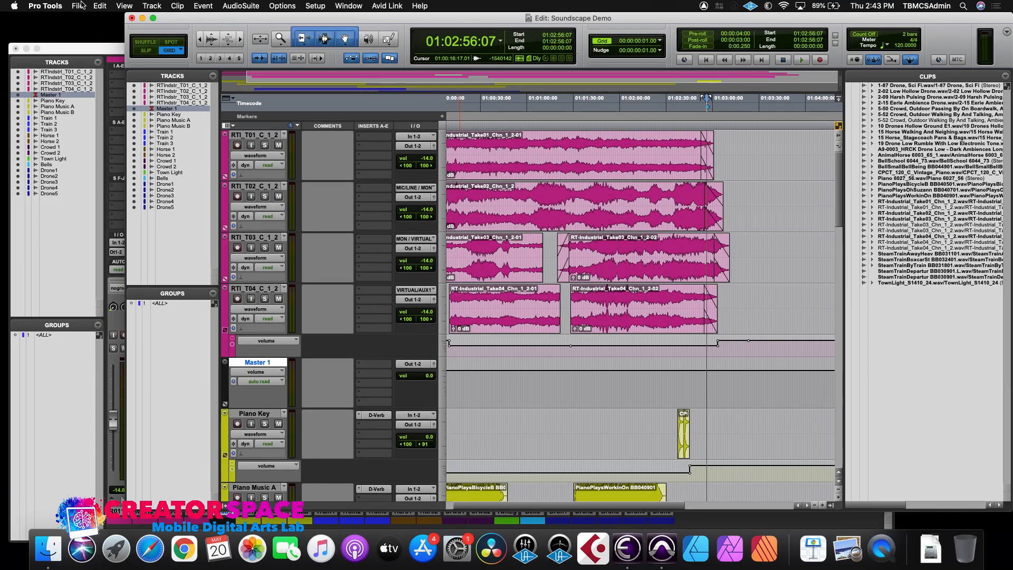
- Start a bounce to disk and set the WAV file format to Interleaved
{"action": "left_click", "coordinate": [77, 6]}
{"action": "mouse_move", "coordinate": [97, 158]}
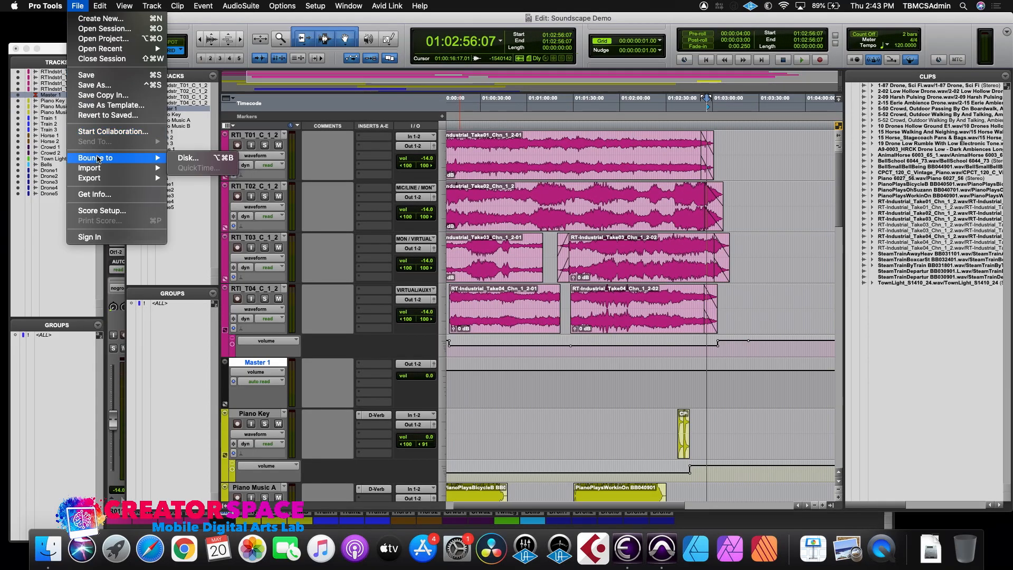
{"action": "left_click", "coordinate": [190, 157]}
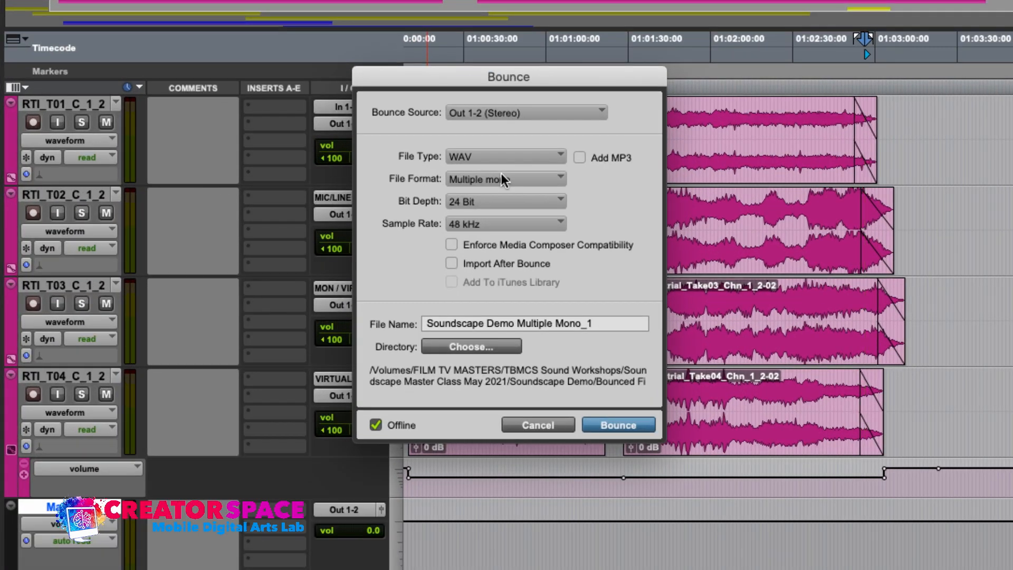
{"action": "left_click", "coordinate": [502, 174]}
{"action": "key", "text": "Escape"}
{"action": "left_click", "coordinate": [497, 190]}
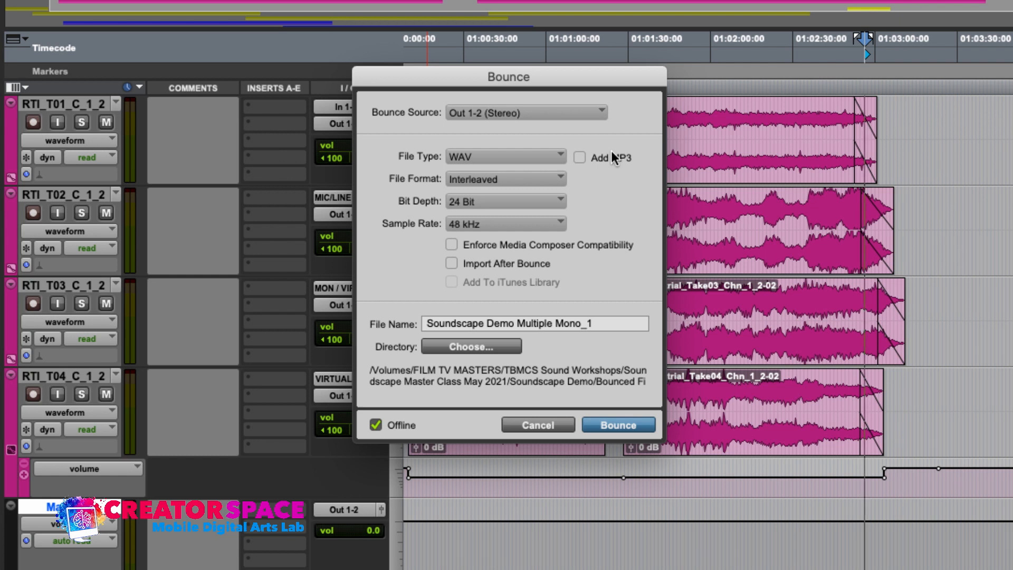
- Include an MP3 copy in the bounce and name the file Soundscape Demo FinalMix
{"action": "left_click", "coordinate": [579, 157]}
{"action": "left_click_drag", "start_coordinate": [519, 323], "coordinate": [601, 322]}
{"action": "key", "text": "BackSpace"}
{"action": "type", "text": "FinalMix"}
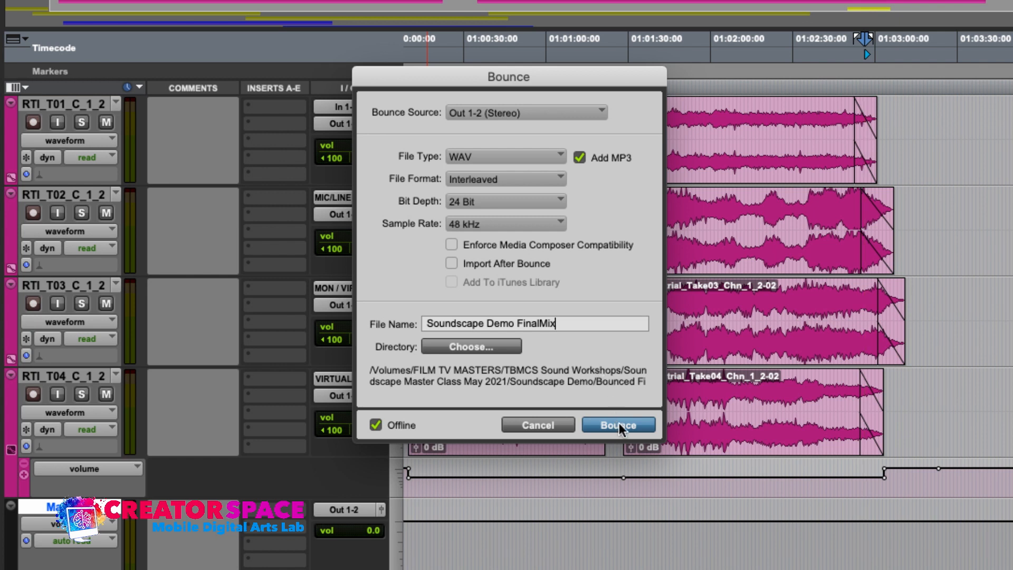
- Run the offline bounce, accepting the MP3 settings with fastest encoding and a 320 kbit/s constant bit rate
{"action": "left_click", "coordinate": [622, 420]}
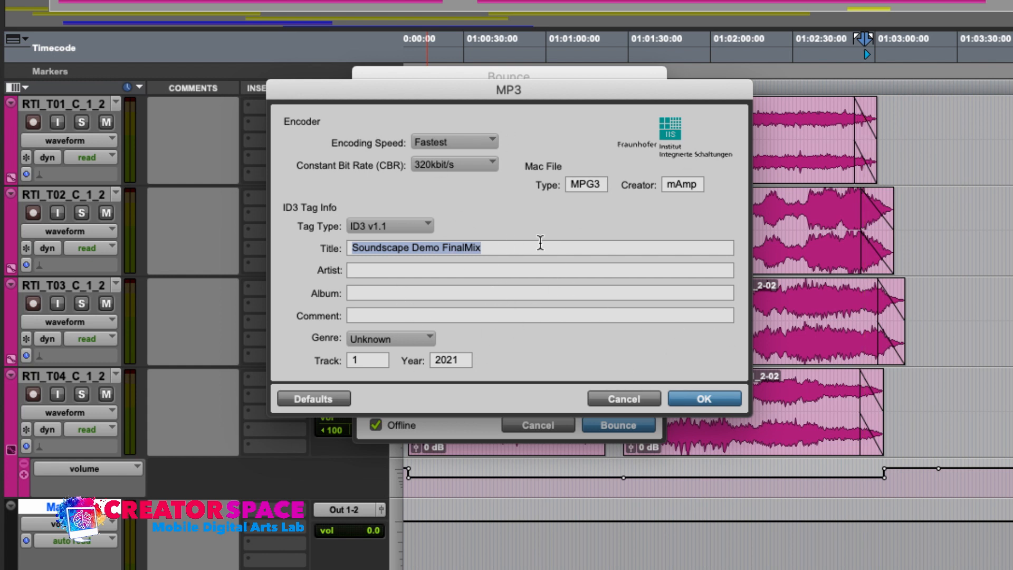
{"action": "left_click", "coordinate": [706, 399]}
{"action": "left_click", "coordinate": [618, 425]}
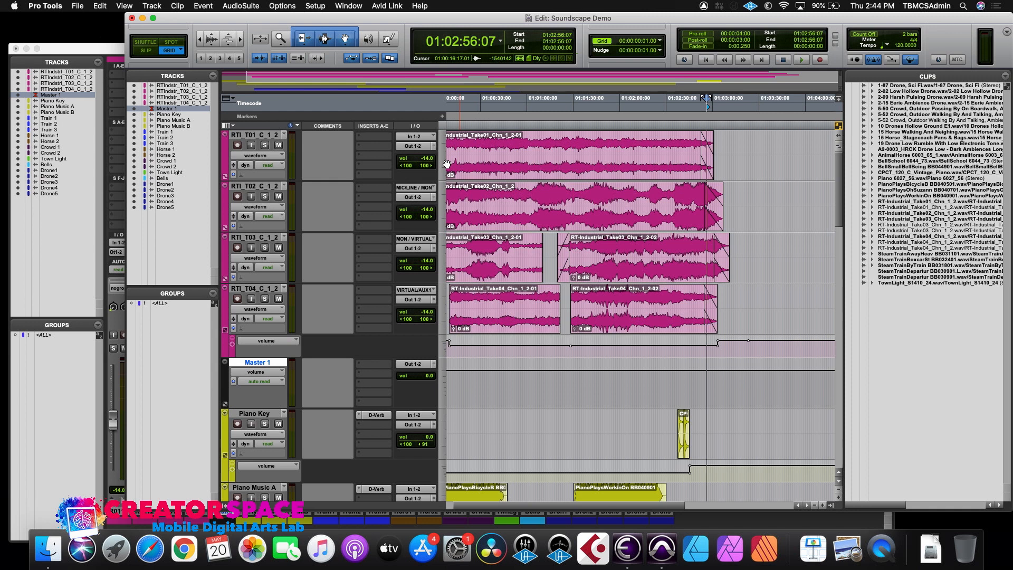
- Hide Pro Tools to reach the Finder desktop
{"action": "left_click", "coordinate": [177, 6]}
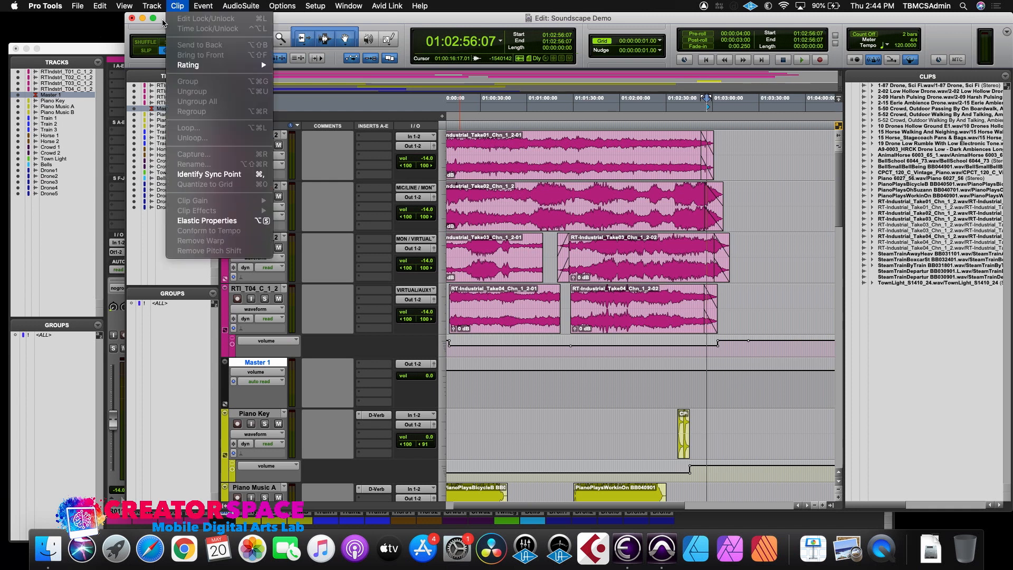
{"action": "left_click", "coordinate": [164, 22]}
{"action": "left_click", "coordinate": [59, 6]}
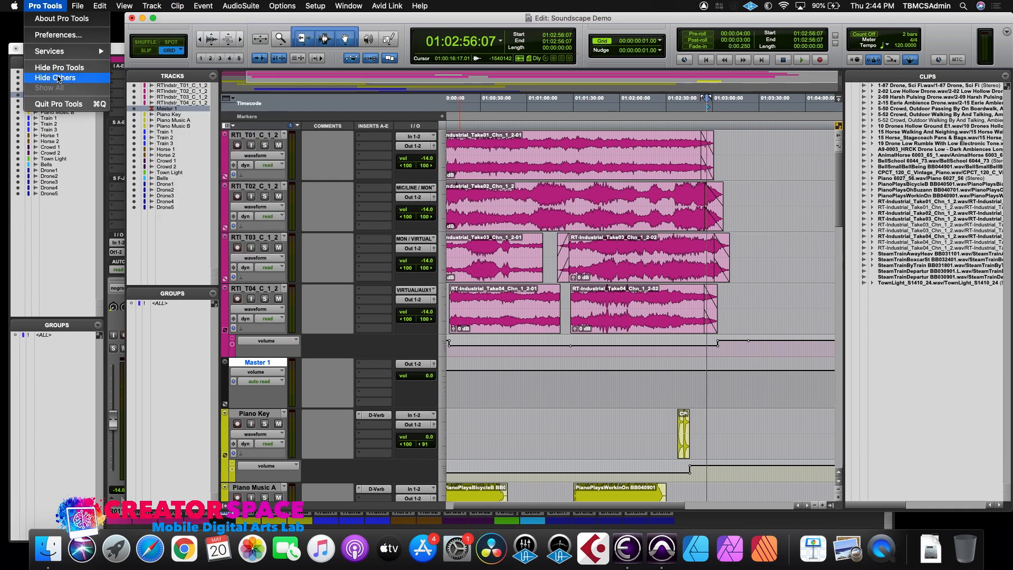
{"action": "left_click", "coordinate": [60, 69]}
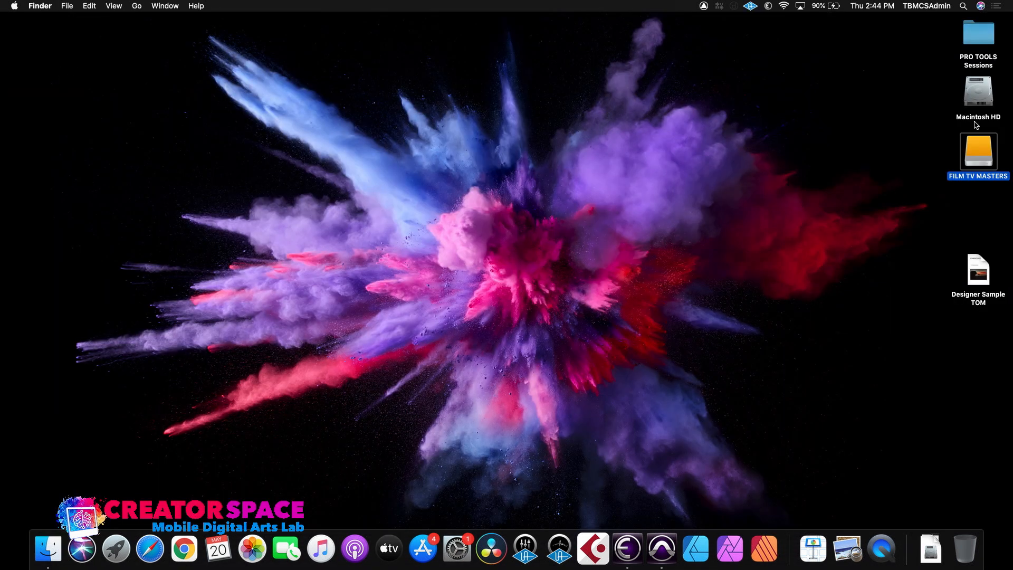
- Open the Soundscape Demo session's Bounced Files folder on the FILM TV MASTERS drive, under TBMCS Sound Workshops and Soundscape Master Class May 2021
{"action": "left_click_drag", "start_coordinate": [972, 147], "coordinate": [986, 156]}
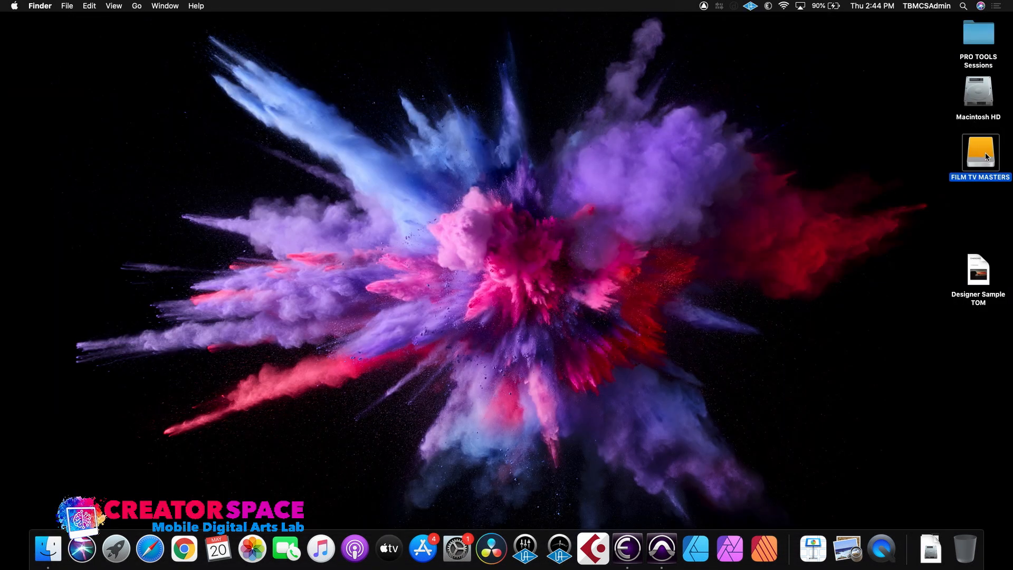
{"action": "double_click", "coordinate": [986, 157]}
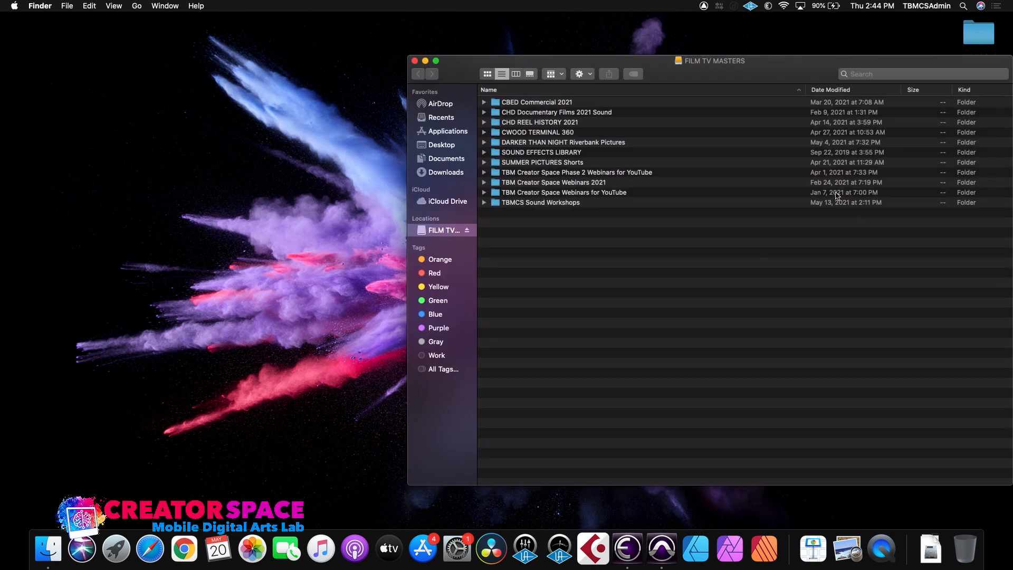
{"action": "double_click", "coordinate": [551, 208]}
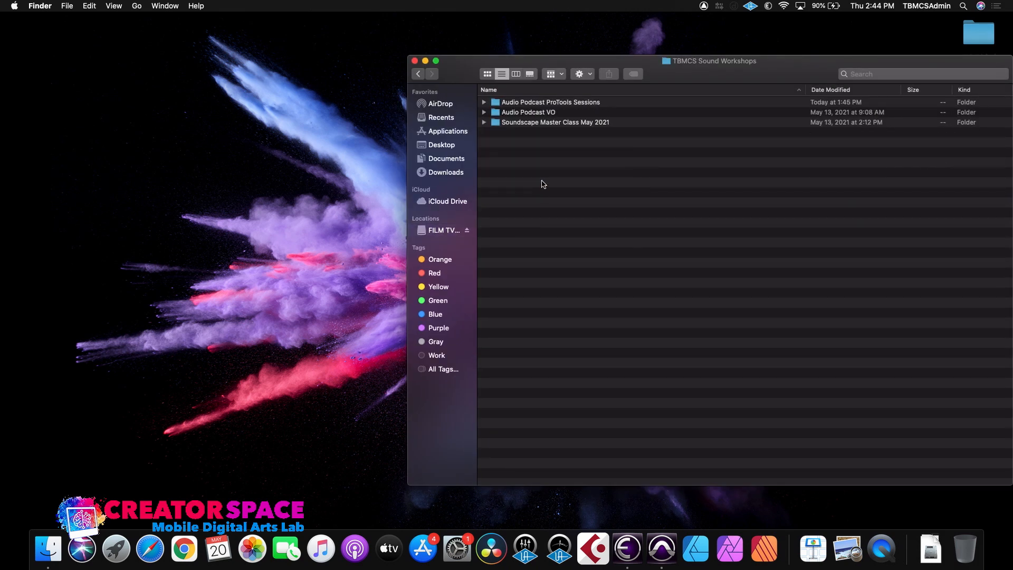
{"action": "double_click", "coordinate": [507, 122]}
{"action": "double_click", "coordinate": [508, 104]}
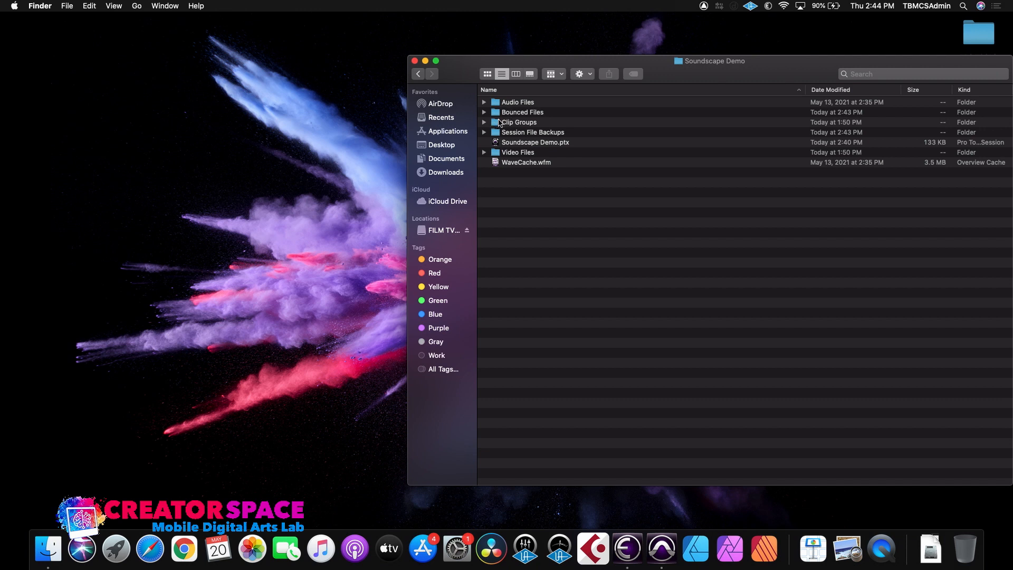
{"action": "double_click", "coordinate": [497, 112]}
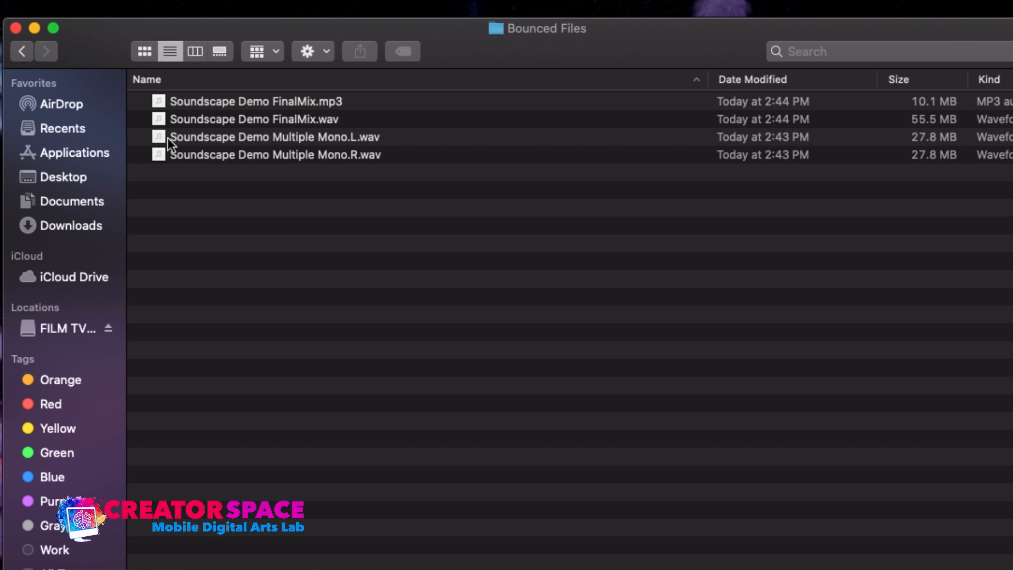
- Open Soundscape Demo FinalMix.wav in QuickTime Player, play its opening, and pause it
{"action": "right_click", "coordinate": [158, 116]}
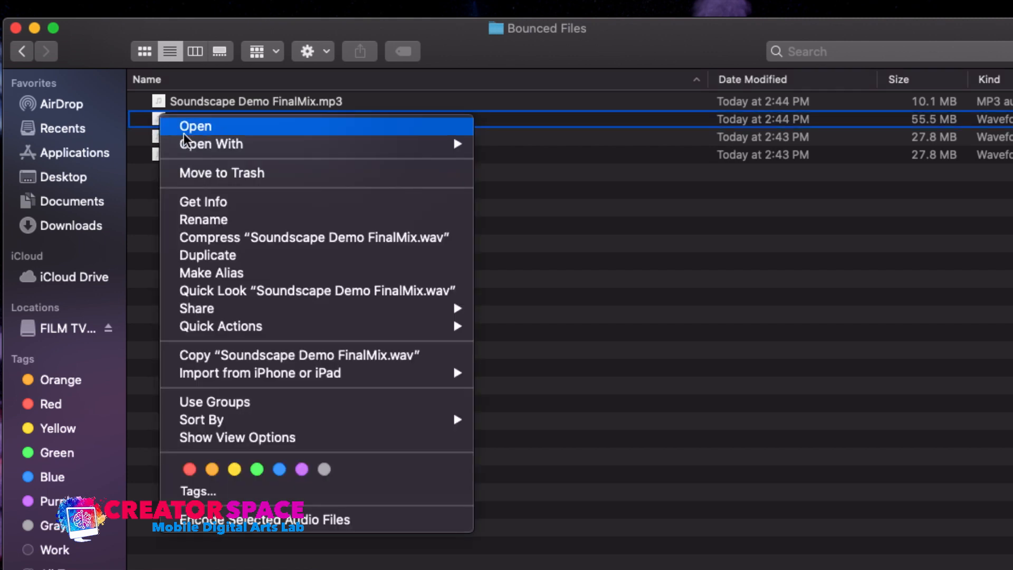
{"action": "mouse_move", "coordinate": [222, 144]}
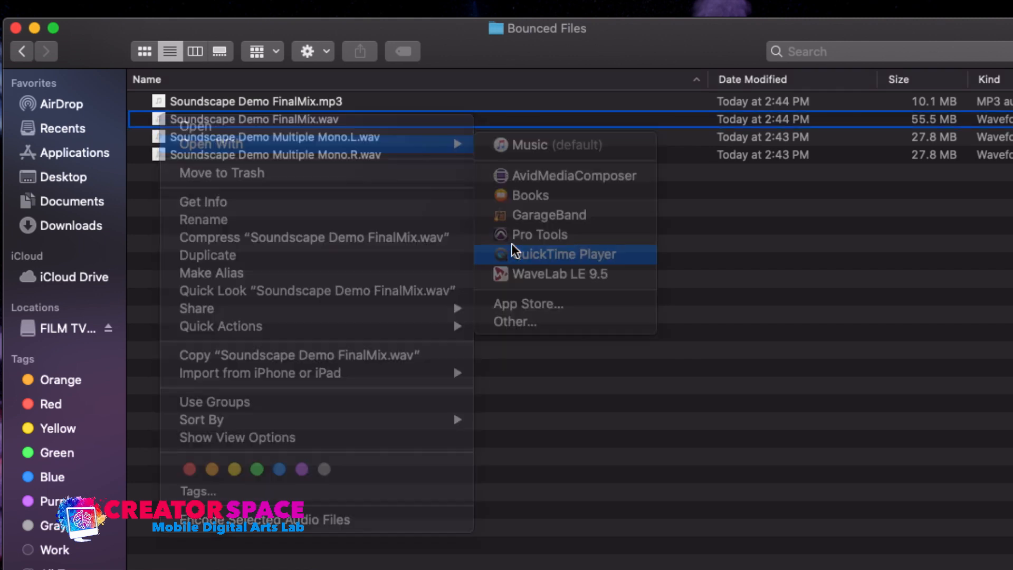
{"action": "left_click", "coordinate": [549, 253]}
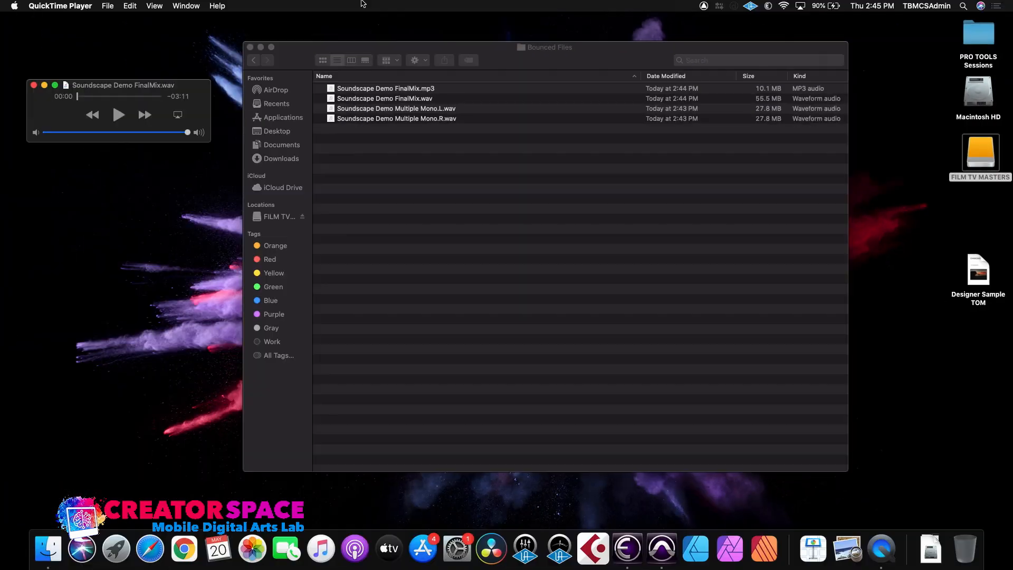
{"action": "left_click_drag", "start_coordinate": [109, 86], "coordinate": [179, 87]}
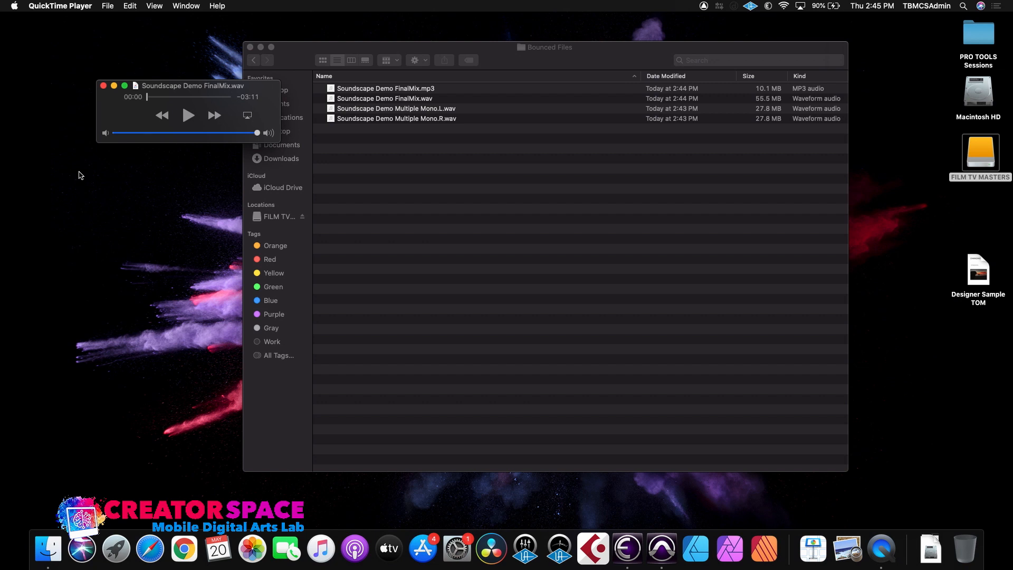
{"action": "left_click", "coordinate": [187, 115]}
{"action": "left_click", "coordinate": [187, 116]}
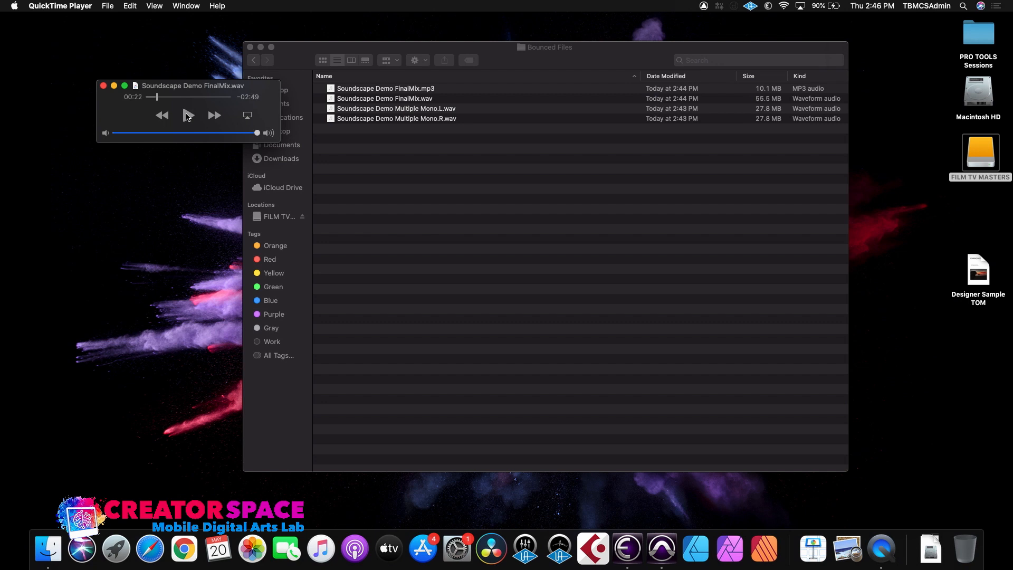